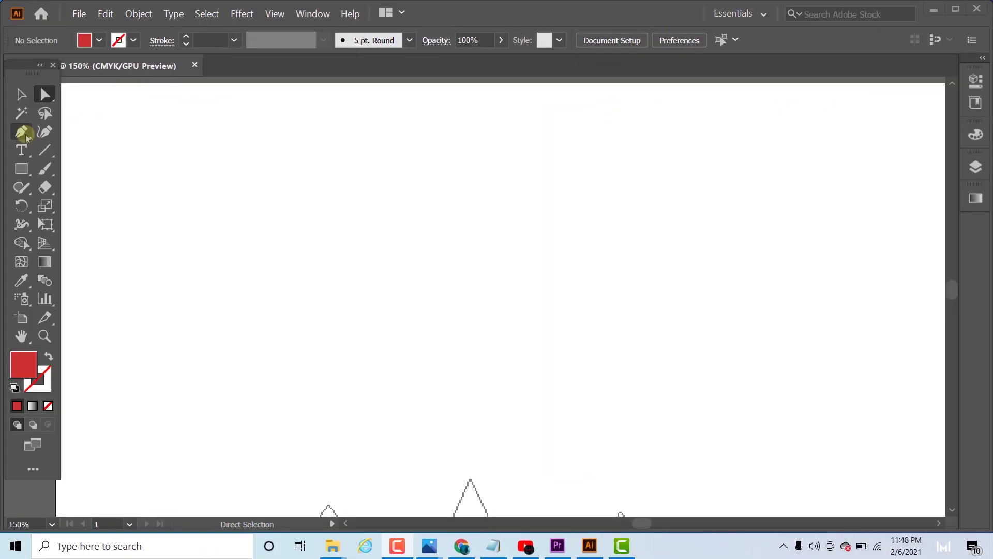
# Draw a closed zigzag shape of straight Pen tool segments on the empty canvas area and delete it
pyautogui.click(25, 135)
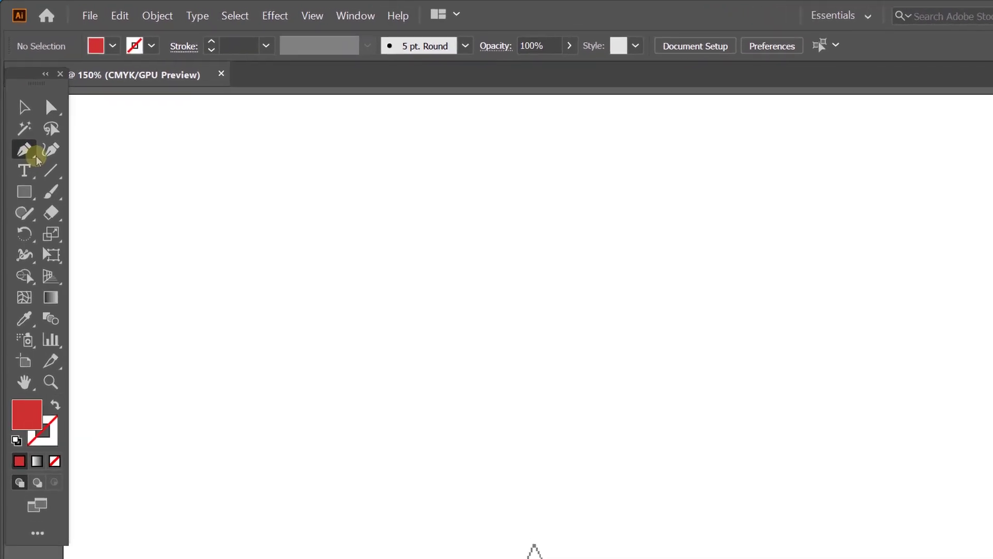
pyautogui.click(58, 270)
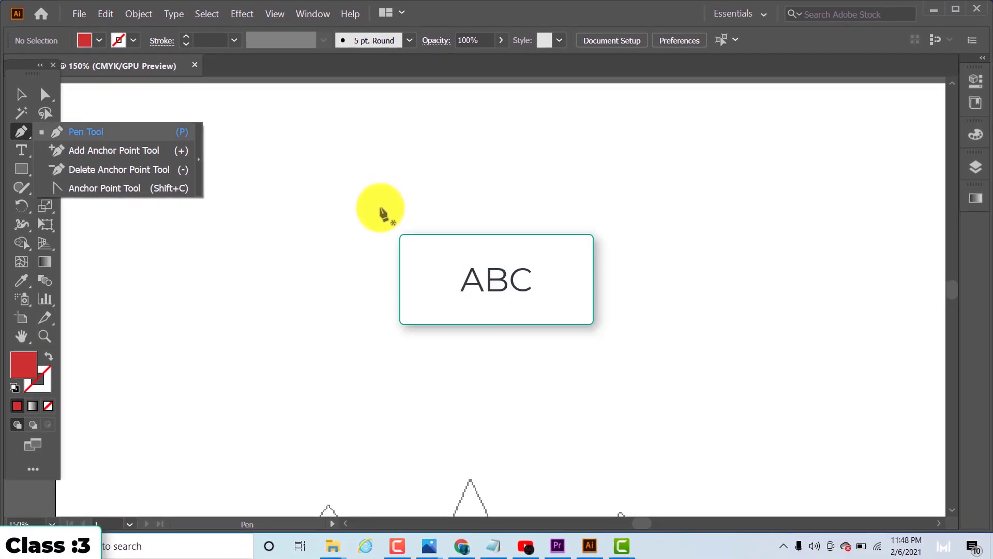
pyautogui.click(175, 304)
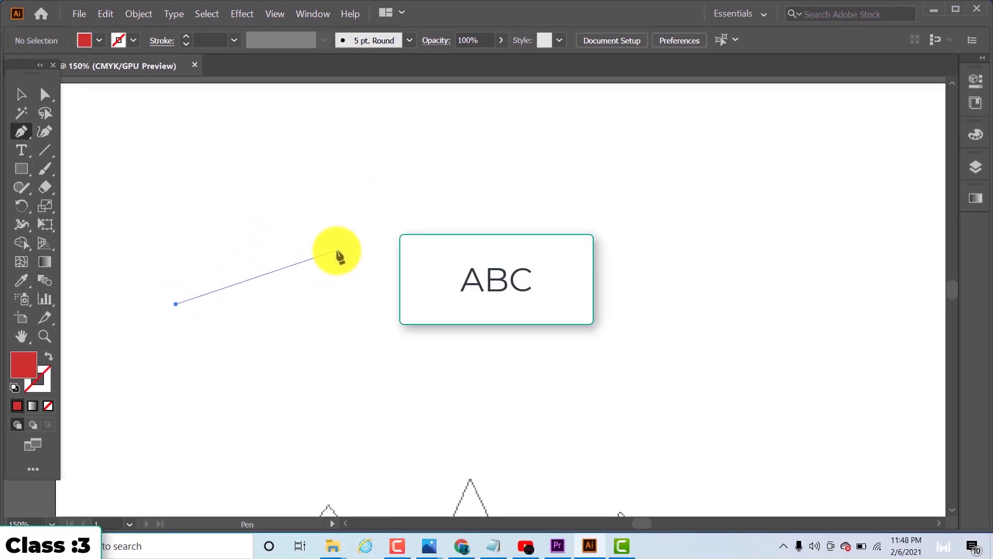
pyautogui.click(337, 250)
pyautogui.click(456, 317)
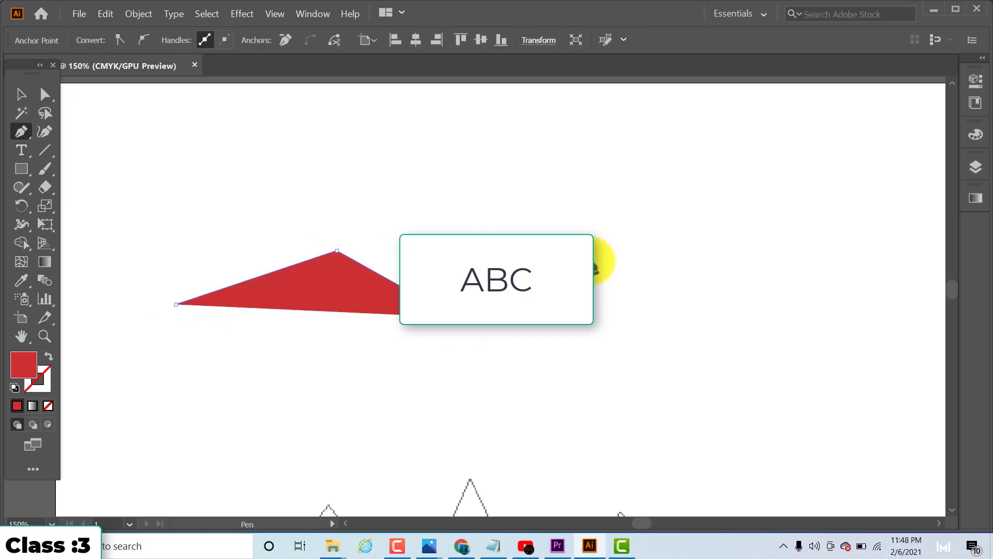
pyautogui.click(591, 261)
pyautogui.click(678, 337)
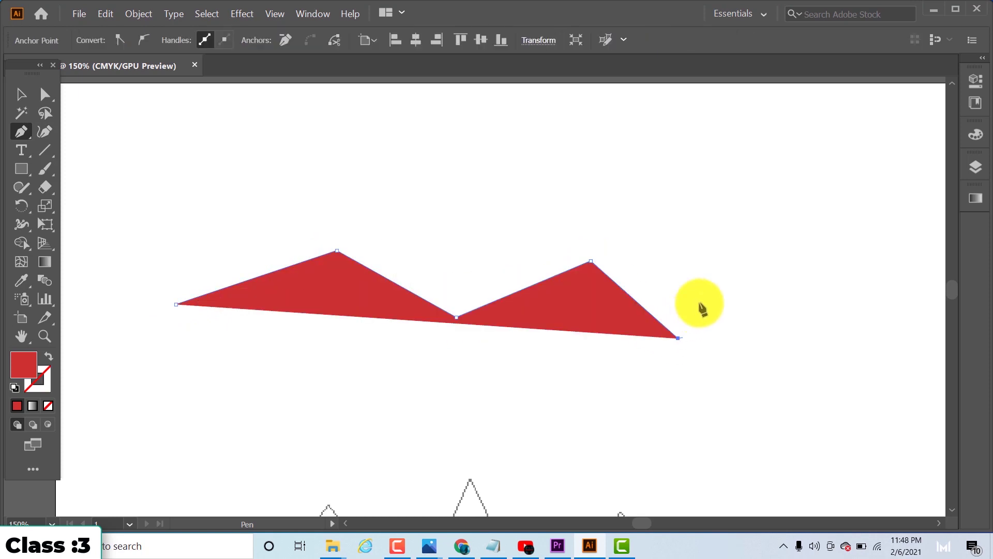
pyautogui.click(724, 264)
pyautogui.click(766, 376)
pyautogui.click(637, 418)
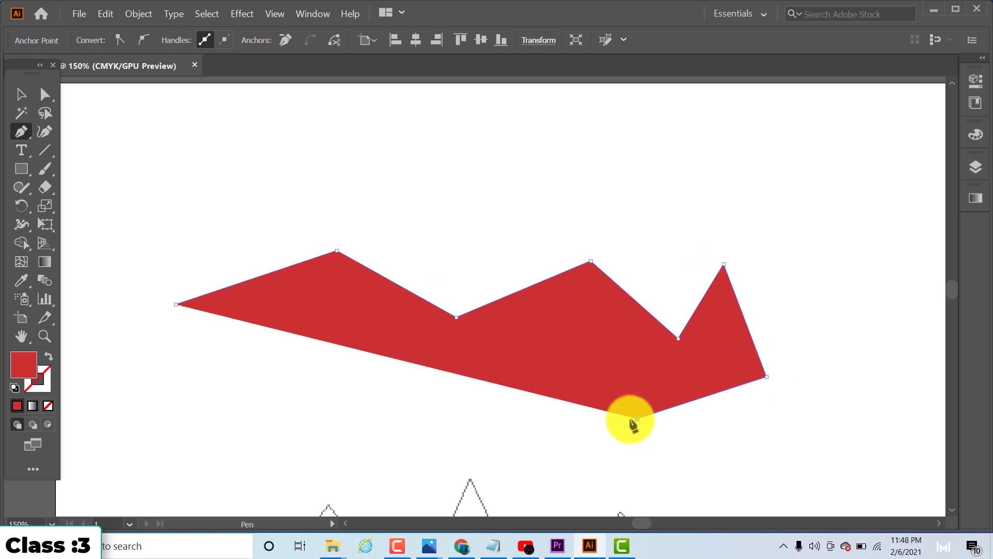
pyautogui.click(483, 427)
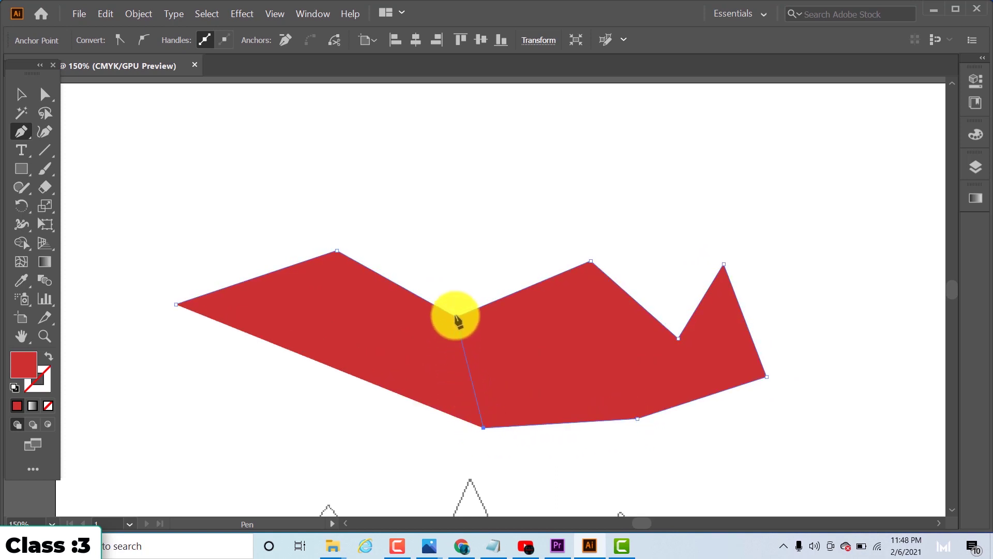
pyautogui.click(455, 316)
pyautogui.click(348, 357)
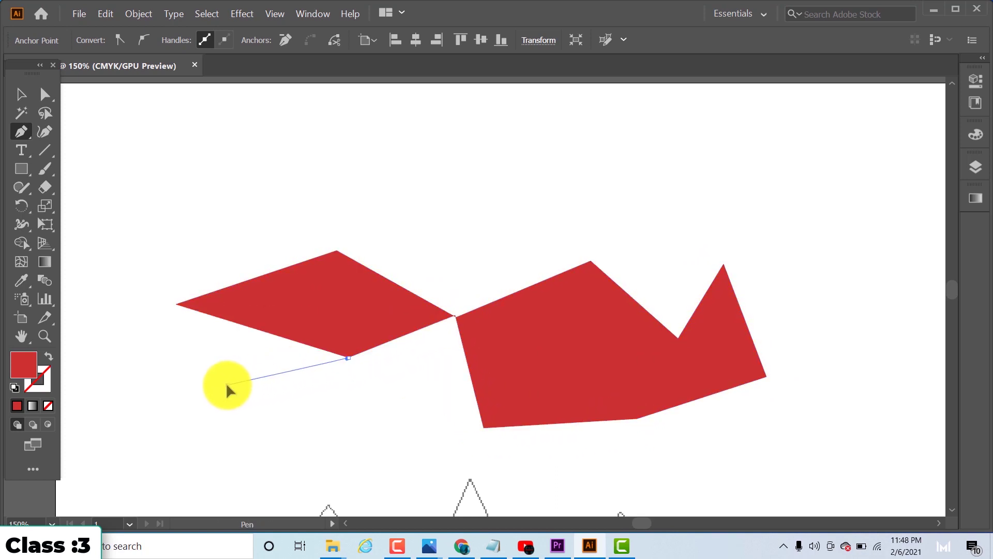
pyautogui.click(227, 385)
pyautogui.click(176, 303)
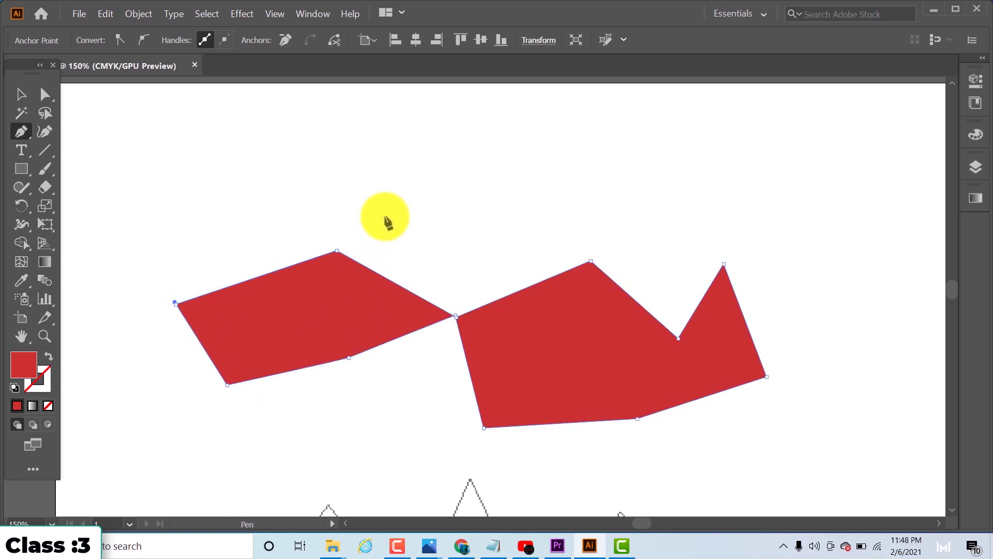
pyautogui.press('Delete')
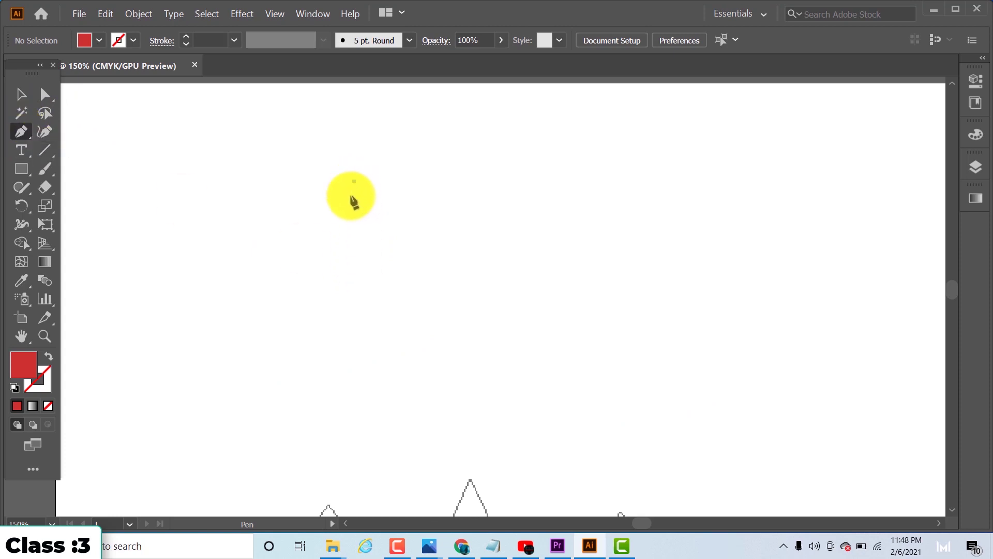
# Draw a closed upright leaf shape above the crown outline with two curved Pen tool segments meeting at pointed ends
pyautogui.moveTo(368, 342); pyautogui.dragTo(448, 416)
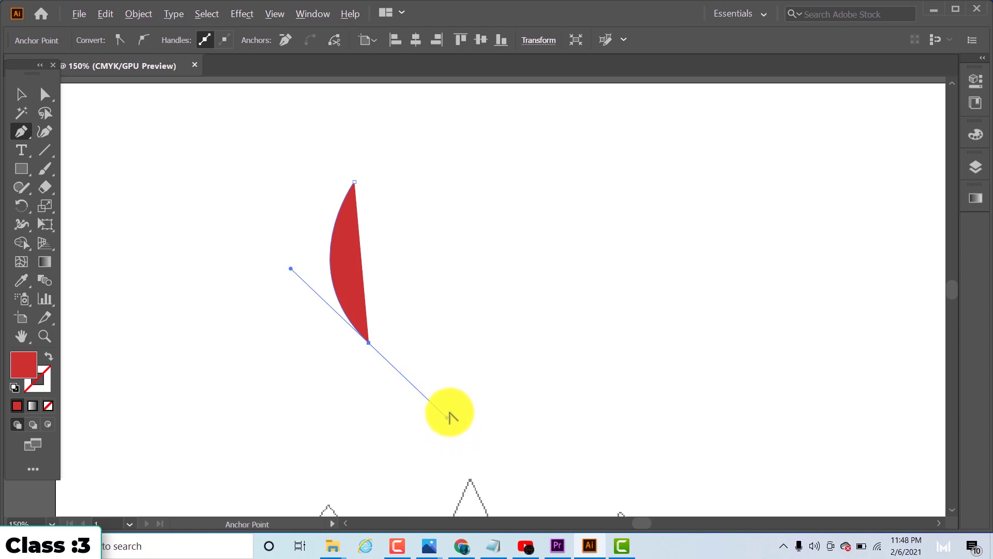
pyautogui.moveTo(447, 418); pyautogui.dragTo(395, 276)
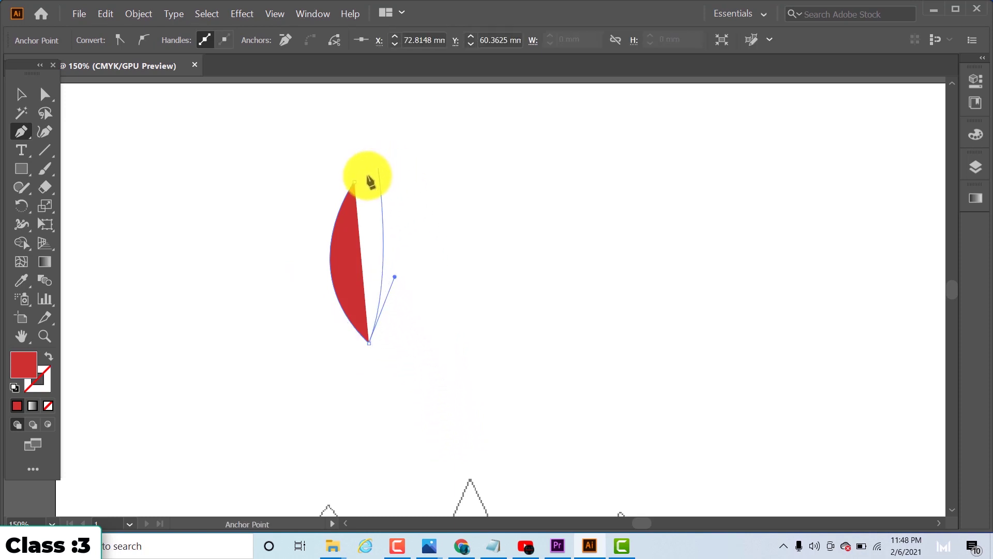
pyautogui.moveTo(345, 178); pyautogui.dragTo(319, 130)
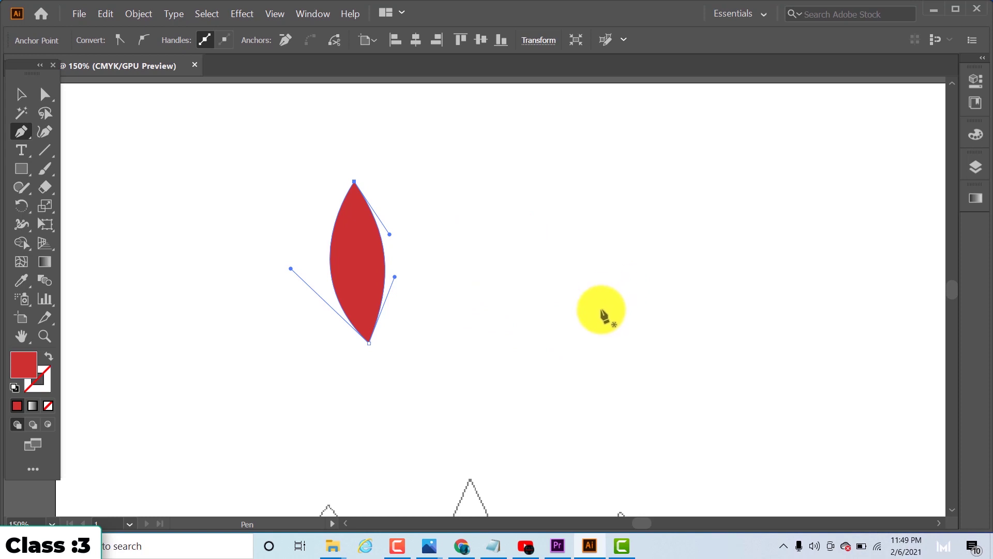
# Trace the three-peaked crown outline with straight Pen tool segments, starting at its lower-left corner and closing the path there
pyautogui.scroll(-5, 605, 319)
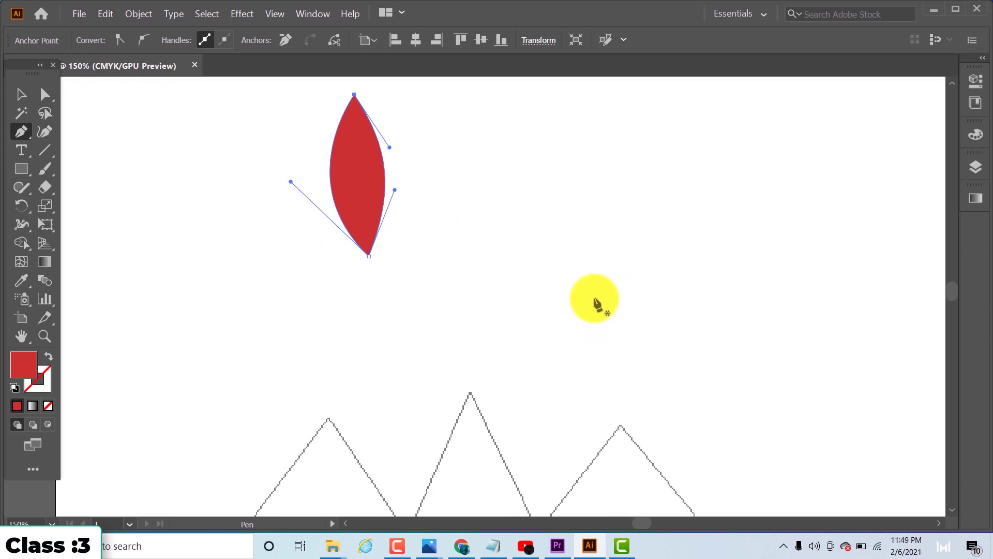
pyautogui.scroll(-3, 600, 300)
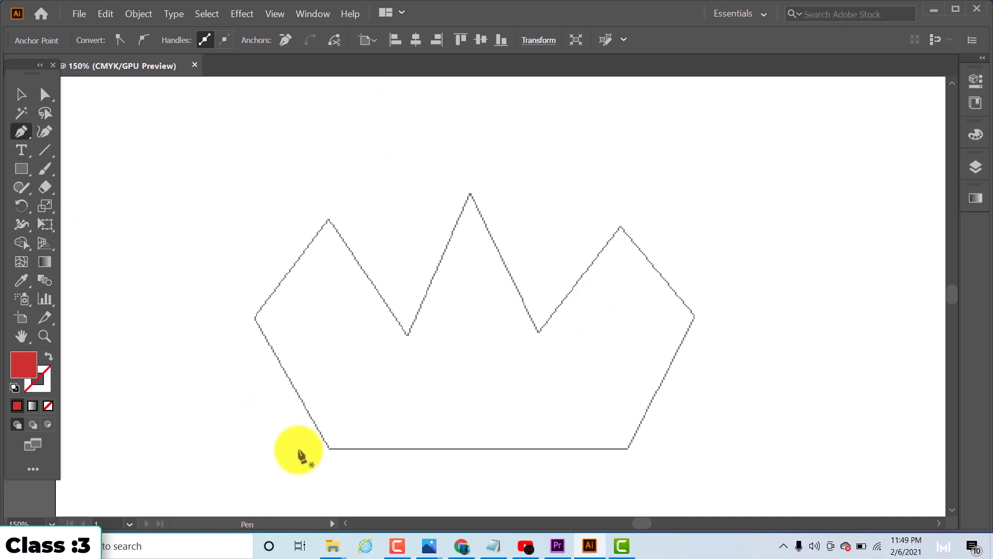
pyautogui.click(328, 448)
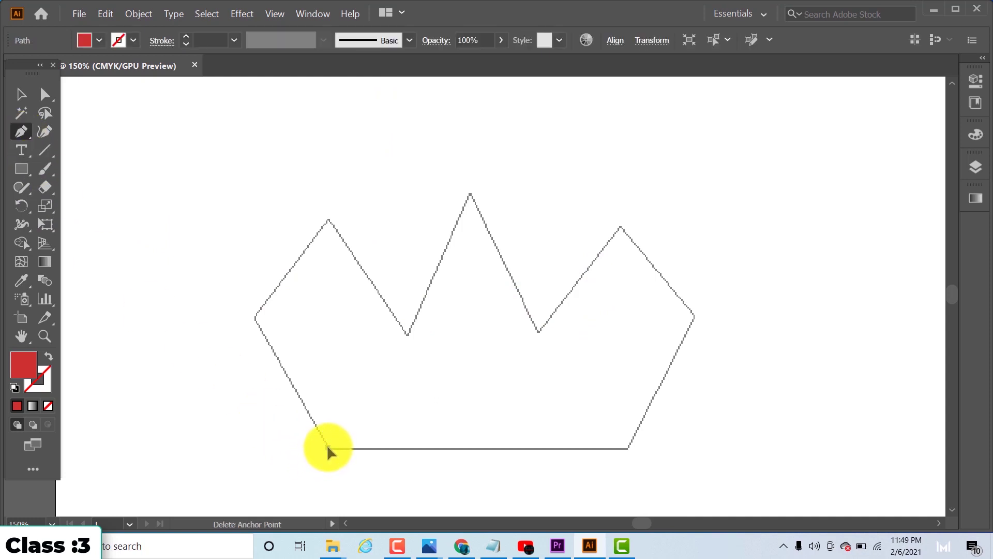
pyautogui.click(255, 315)
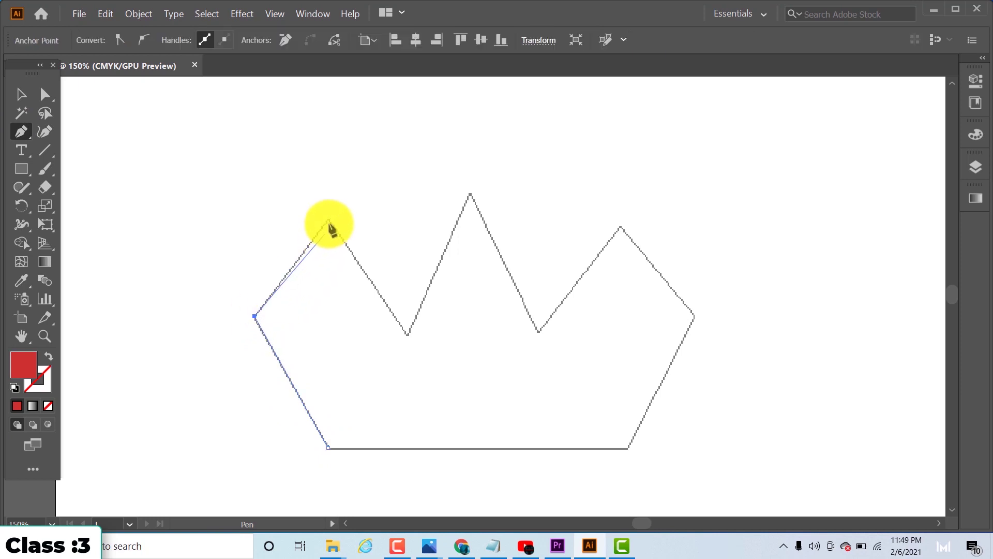
pyautogui.click(329, 220)
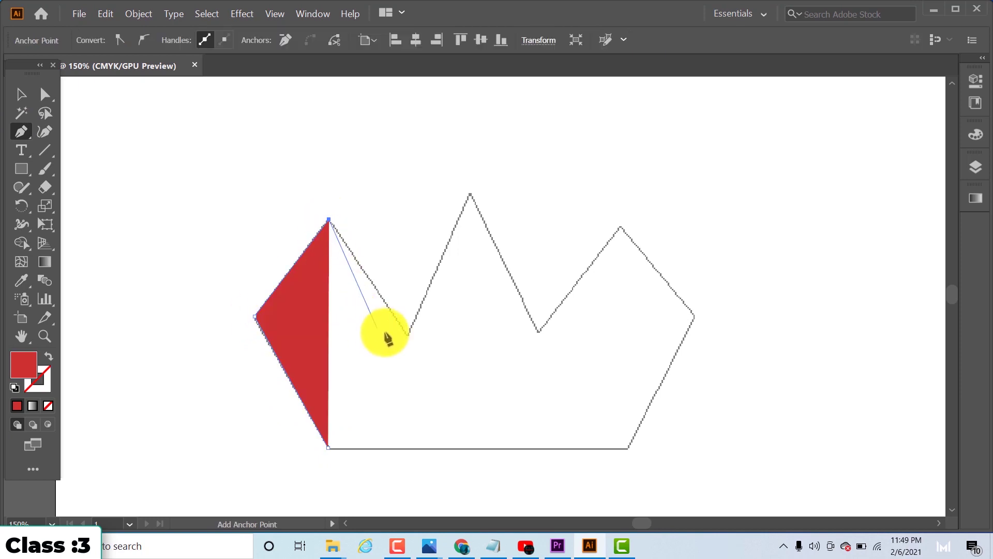
pyautogui.click(407, 333)
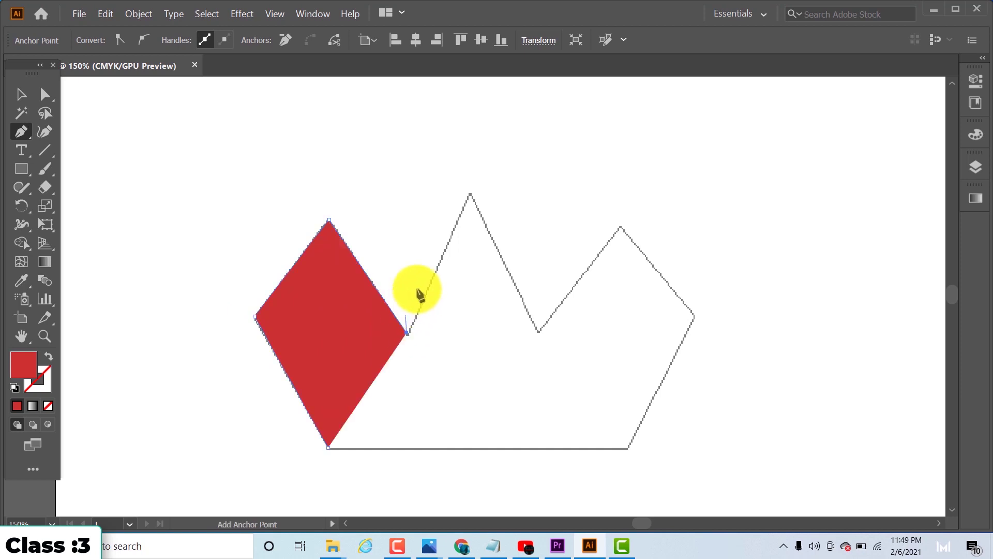
pyautogui.click(468, 195)
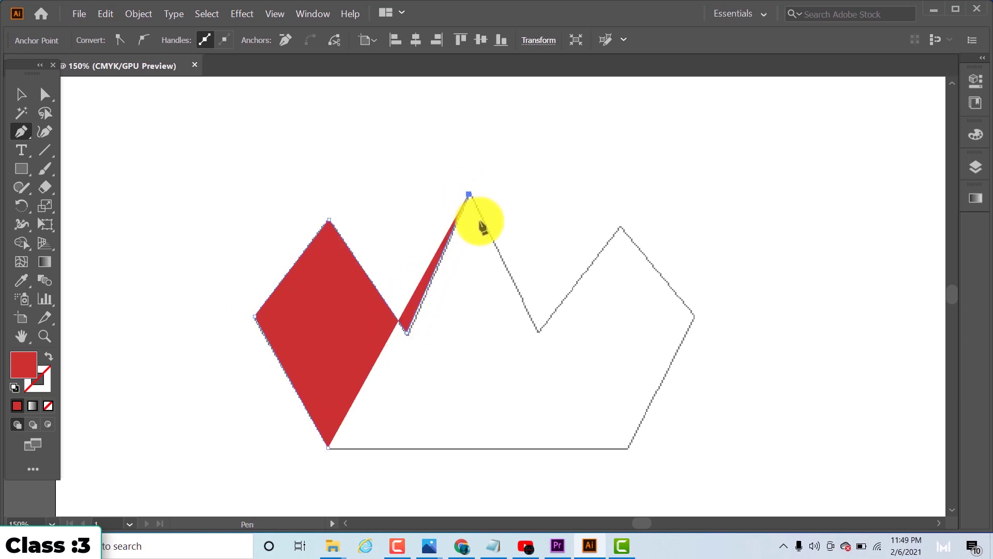
pyautogui.click(538, 331)
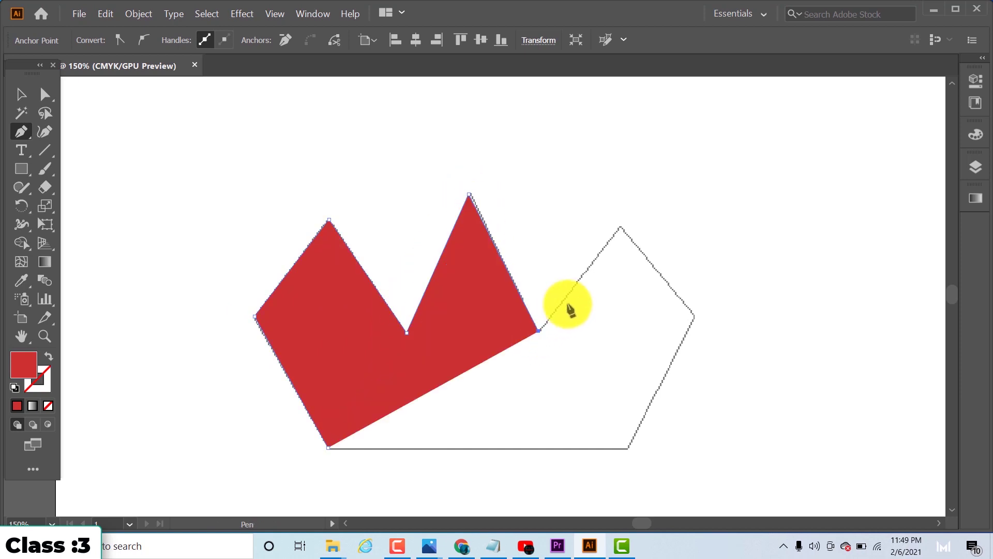
pyautogui.click(621, 227)
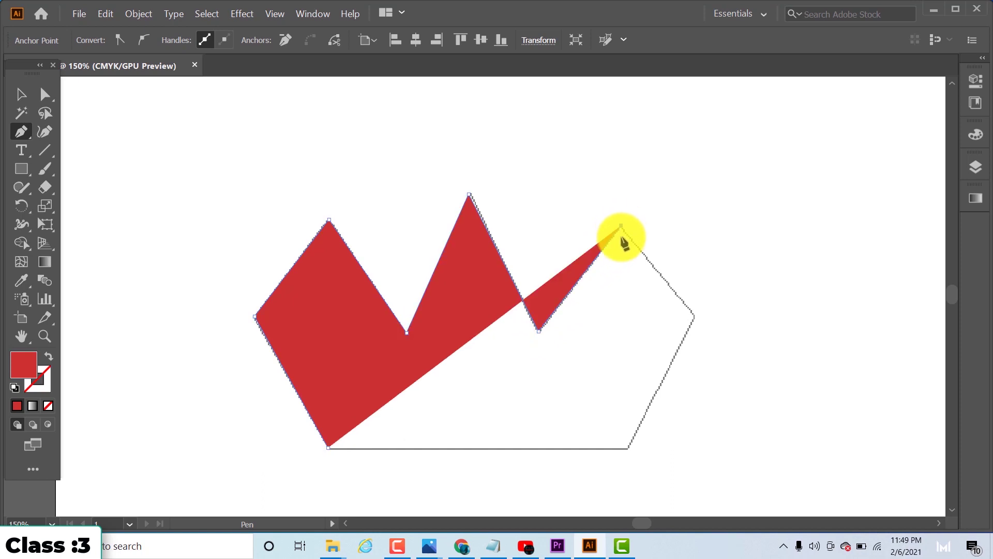
pyautogui.click(693, 316)
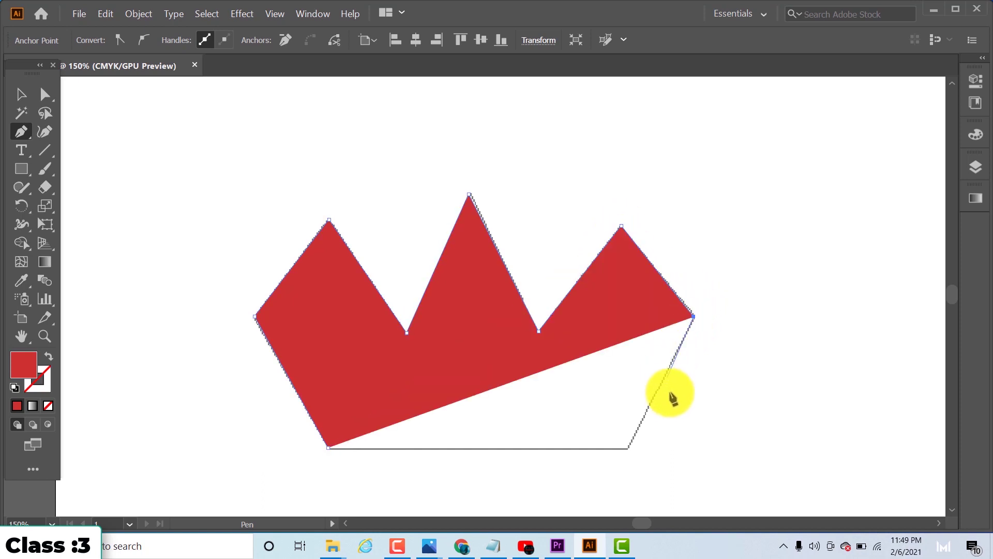
pyautogui.click(627, 448)
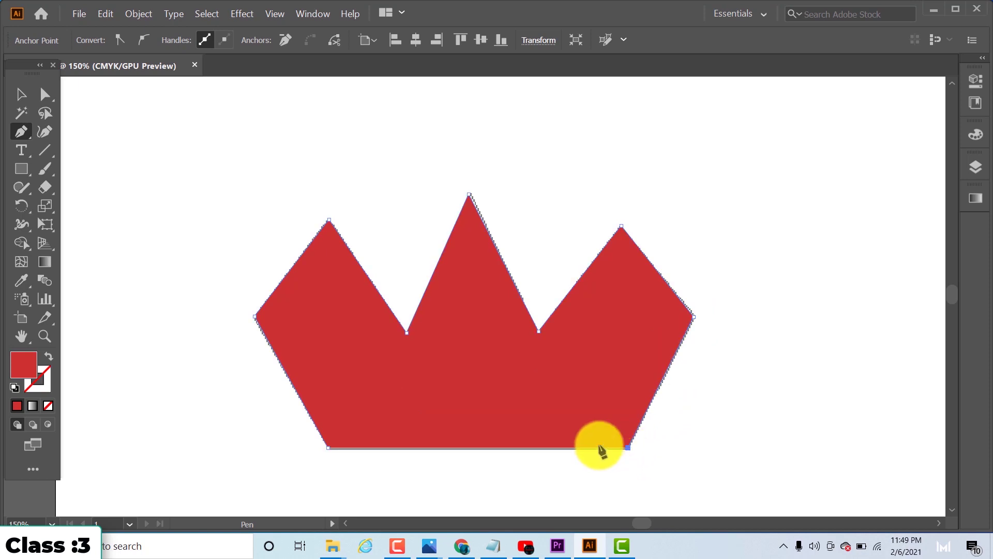
pyautogui.click(328, 448)
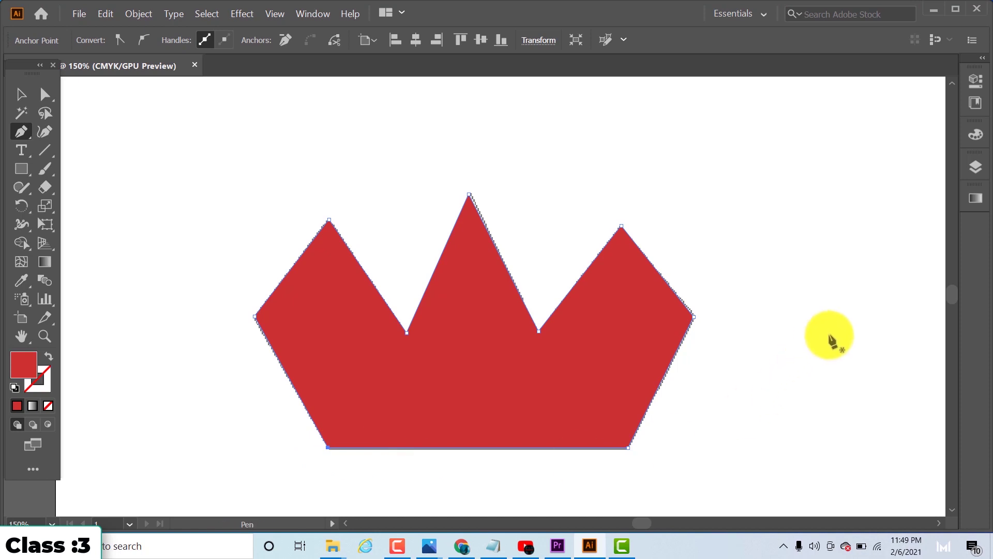
# Draw a freeform shape mixing curved and straight Pen tool segments beside the leaf and delete it
pyautogui.scroll(3, 812, 342)
pyautogui.scroll(8, 517, 343)
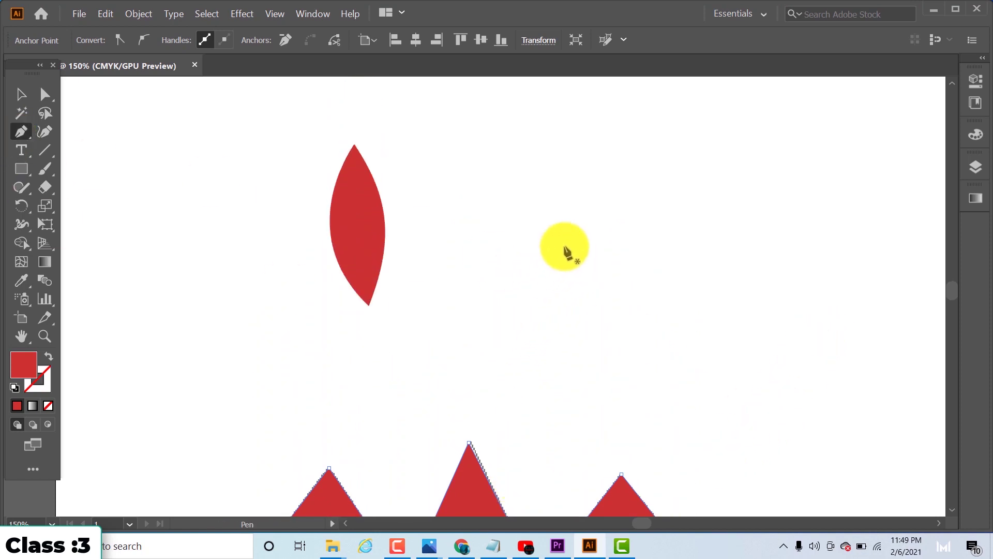
pyautogui.click(499, 284)
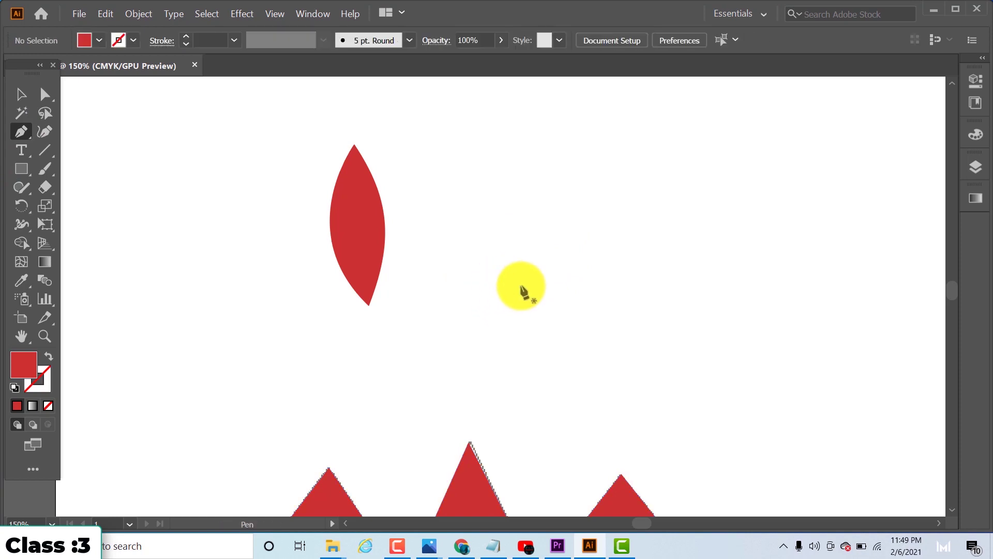
pyautogui.click(520, 296)
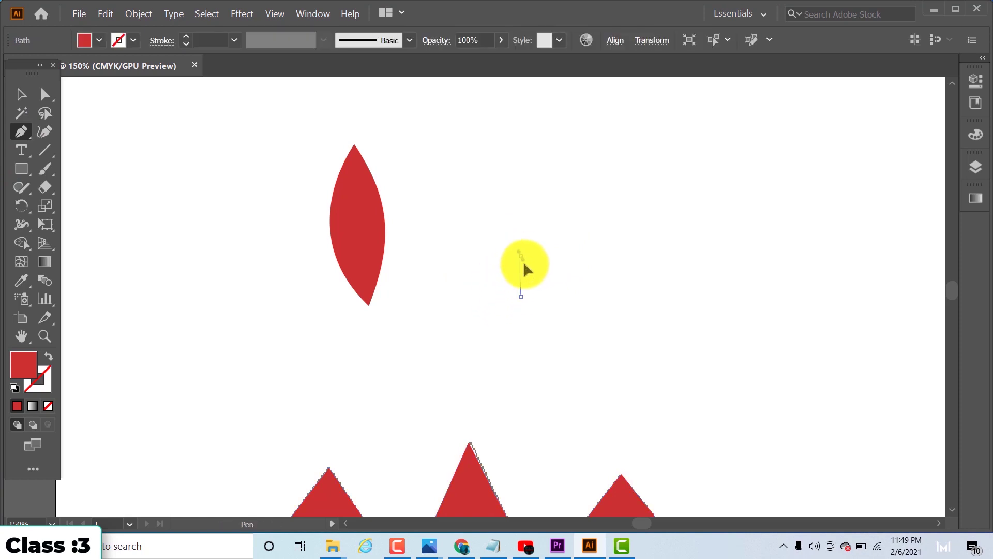
pyautogui.moveTo(520, 255); pyautogui.dragTo(602, 302)
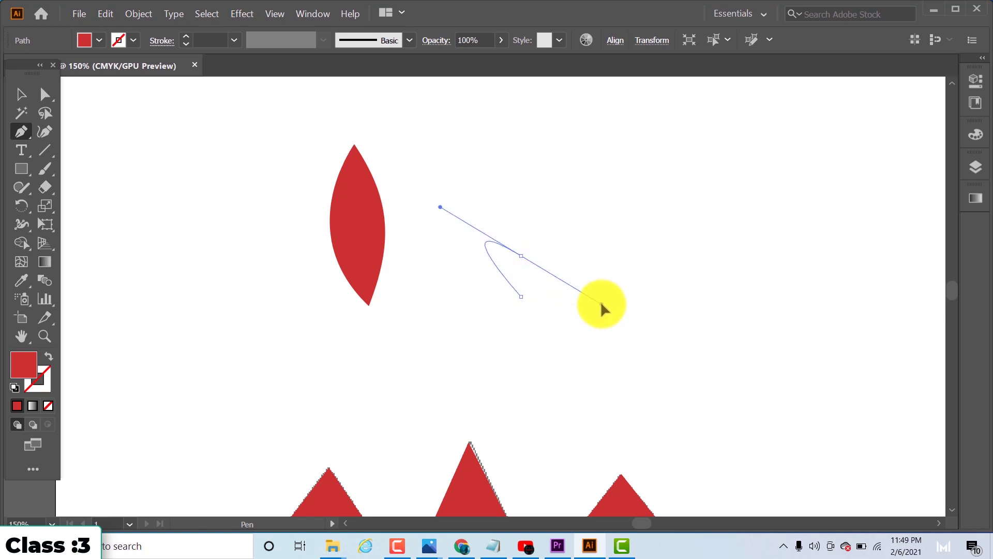
pyautogui.click(658, 228)
pyautogui.click(740, 265)
pyautogui.moveTo(713, 345); pyautogui.dragTo(689, 354)
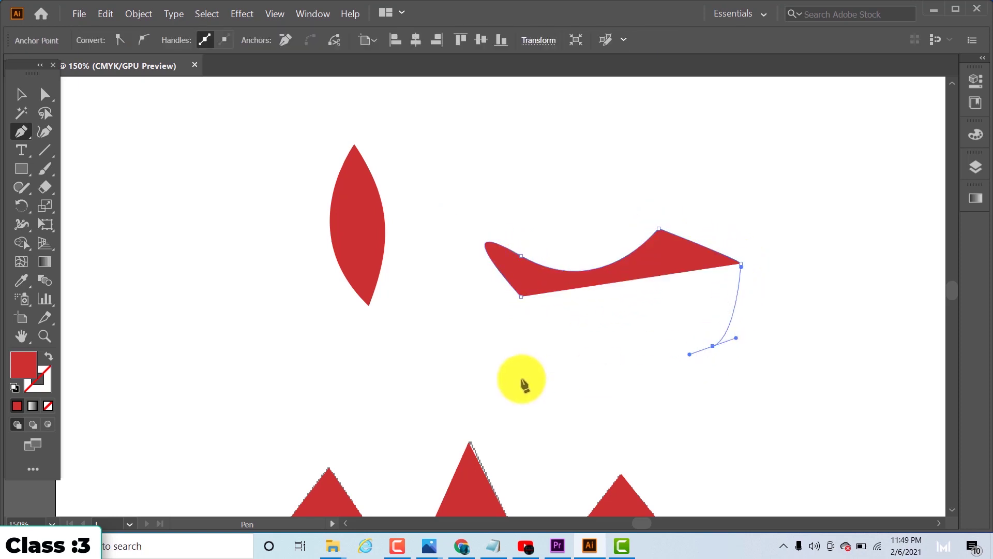
pyautogui.click(521, 379)
pyautogui.moveTo(439, 351); pyautogui.dragTo(439, 345)
pyautogui.click(439, 263)
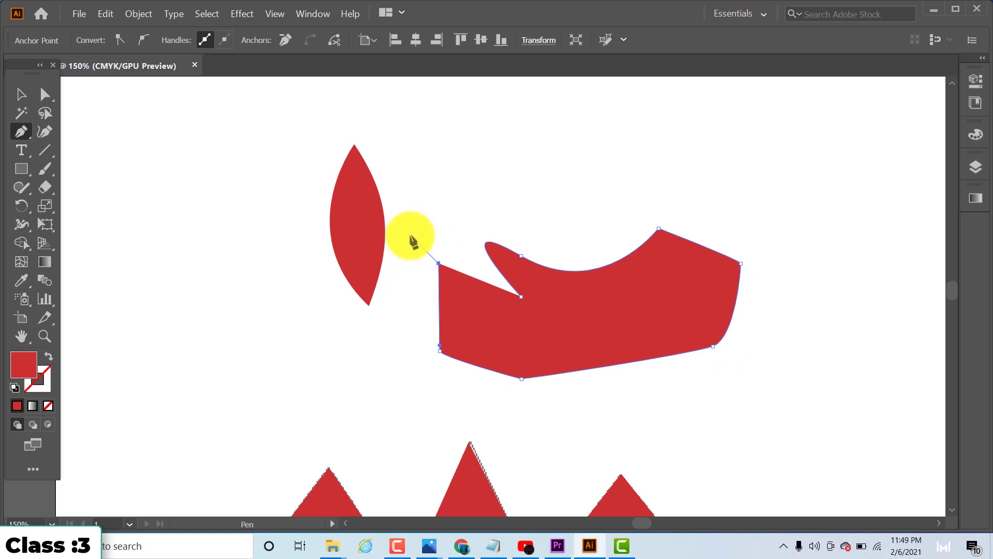
pyautogui.press('Delete')
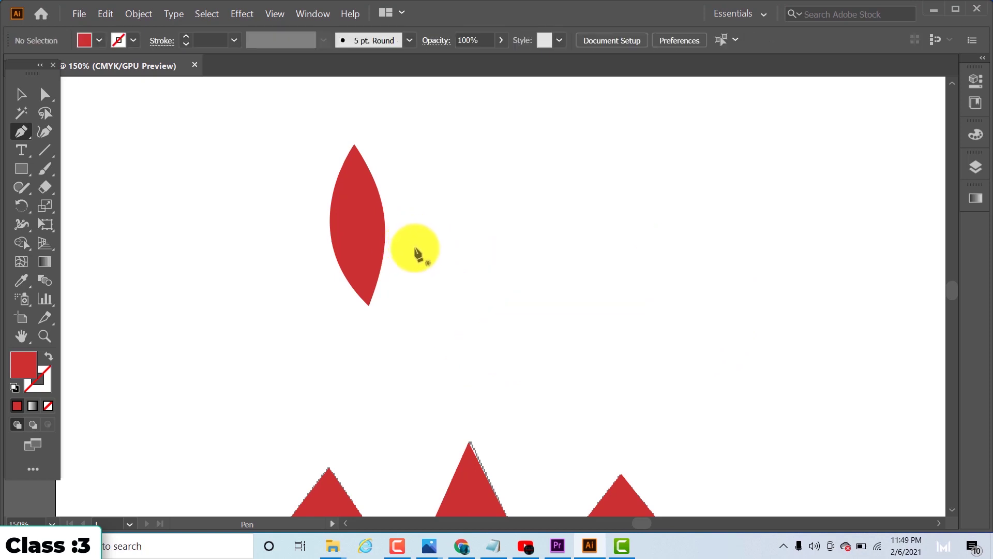
# Draw a slightly rotated red hexagon beside the leaf with the Polygon tool
pyautogui.click(17, 169)
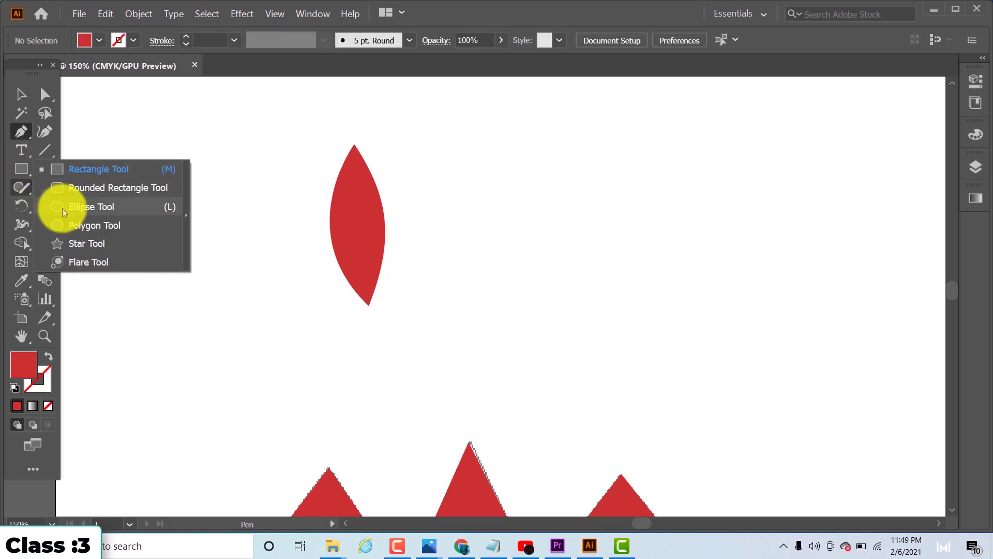
pyautogui.click(70, 225)
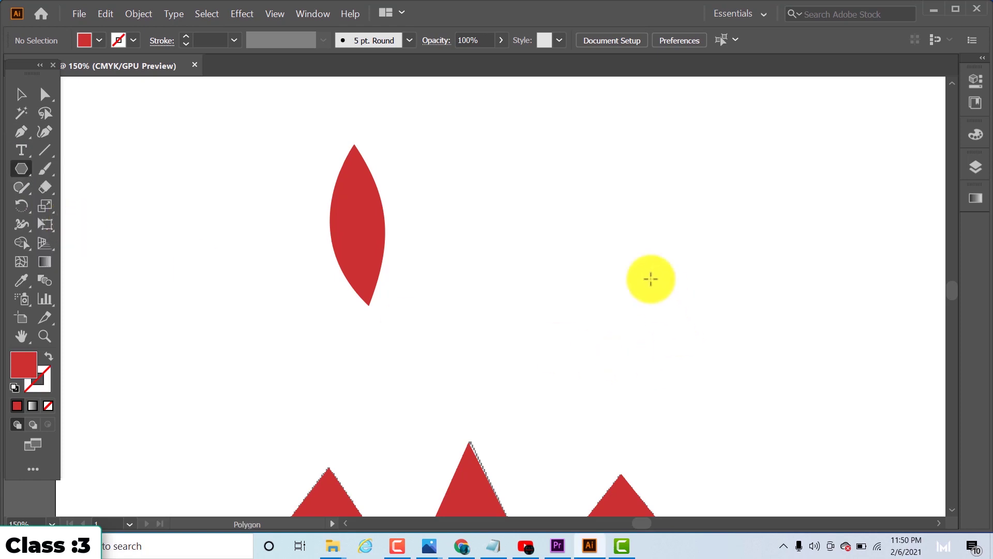
pyautogui.moveTo(610, 231); pyautogui.dragTo(677, 293)
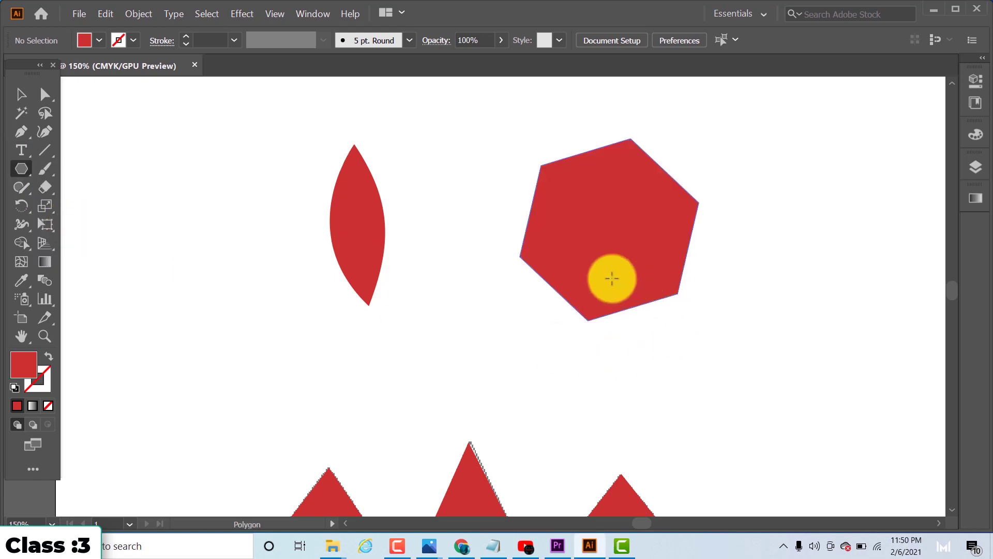
# Trace the red hexagon with straight Pen tool segments from its upper-left corner, closing the path at the starting point
pyautogui.click(19, 130)
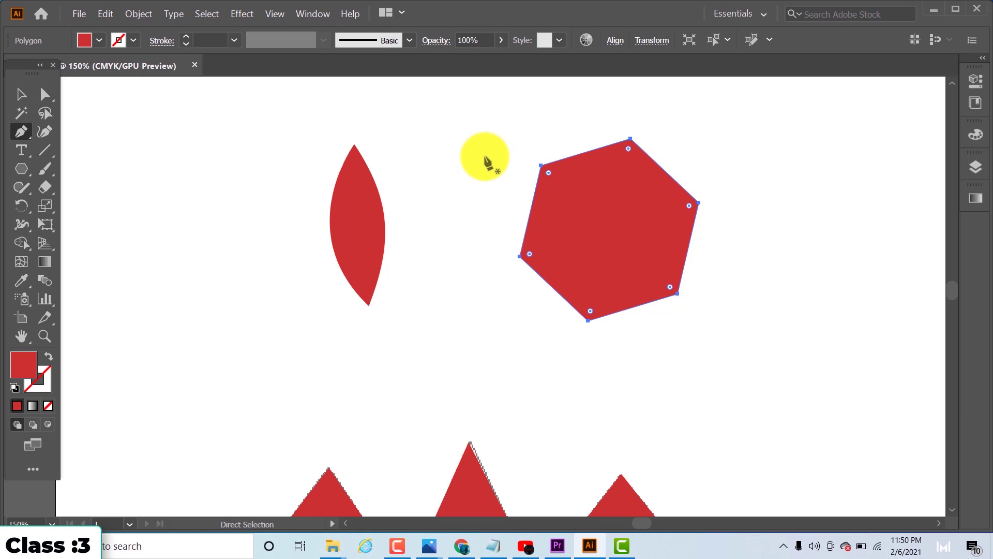
pyautogui.keyDown('ctrl'); pyautogui.click(484, 156); pyautogui.keyUp('ctrl')
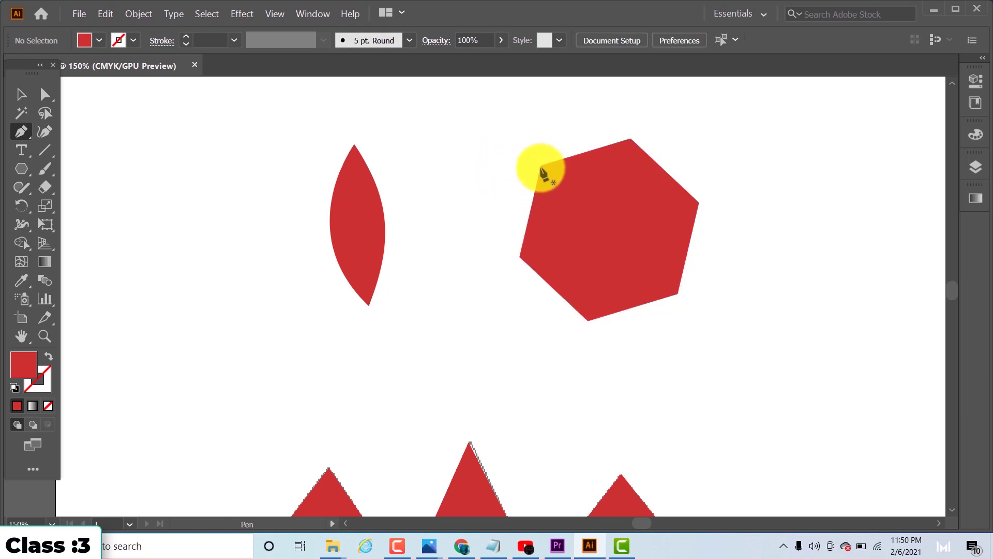
pyautogui.click(541, 167)
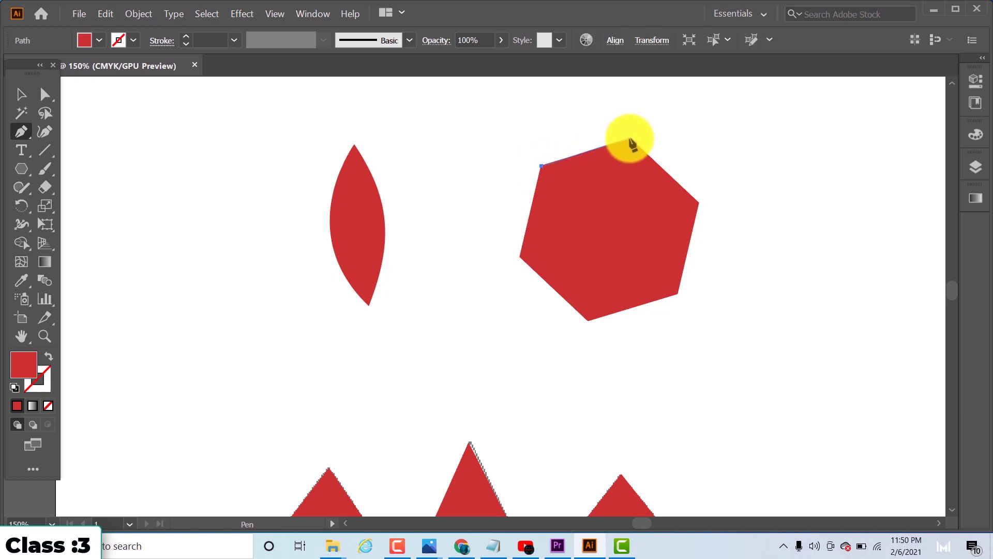
pyautogui.click(629, 138)
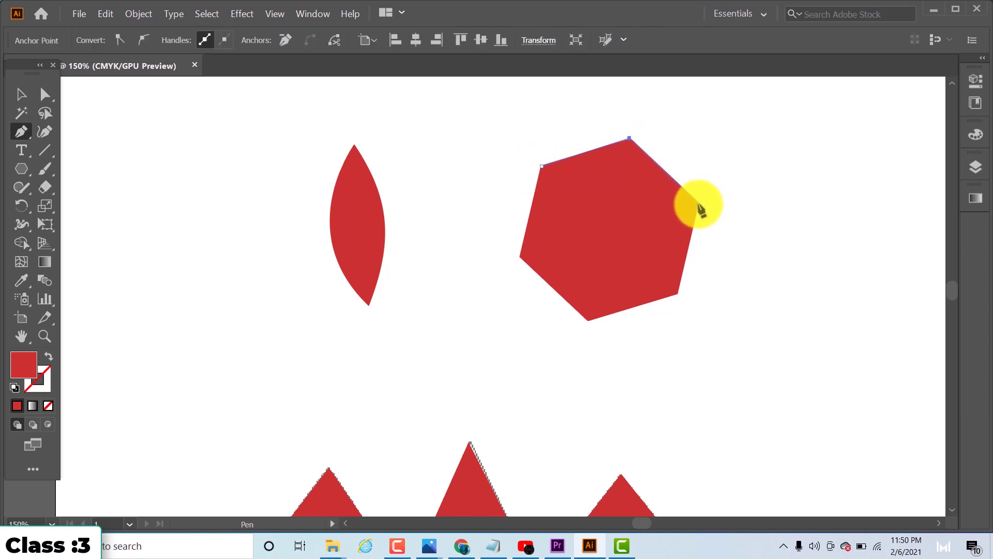
pyautogui.click(698, 202)
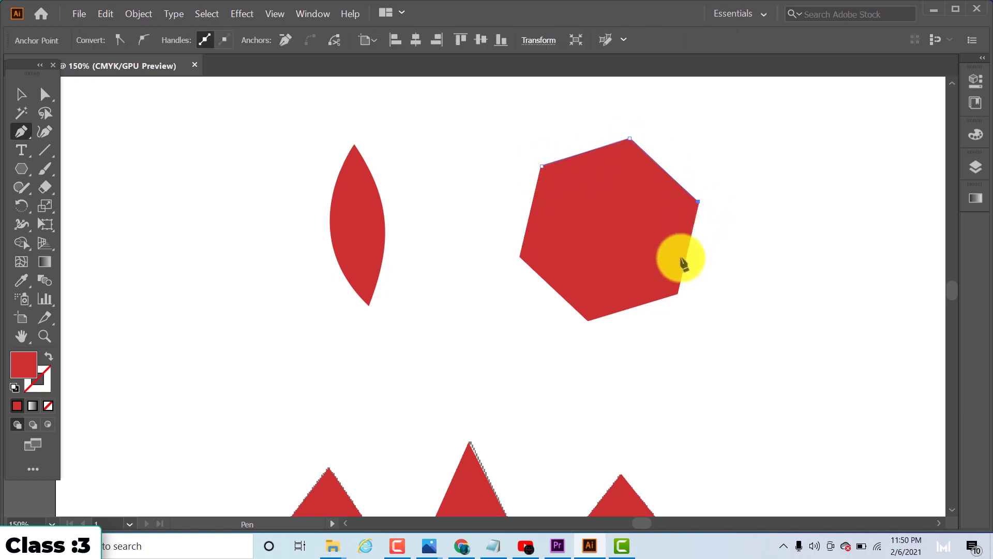
pyautogui.click(678, 294)
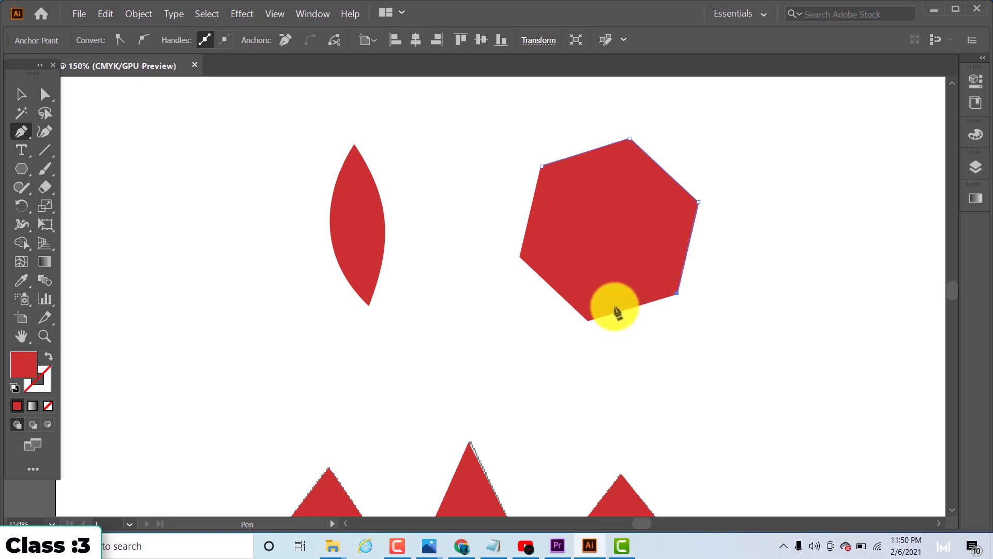
pyautogui.click(588, 320)
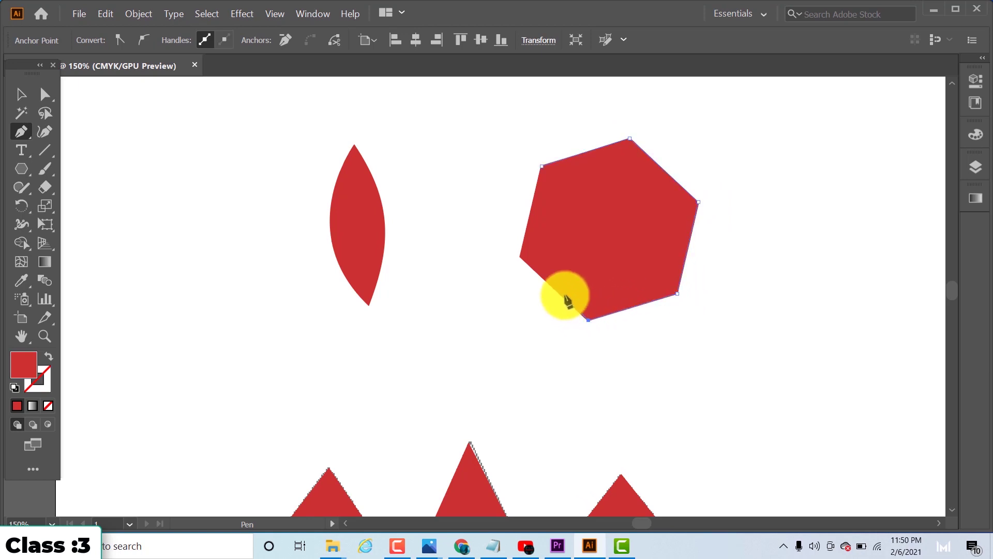
pyautogui.click(520, 256)
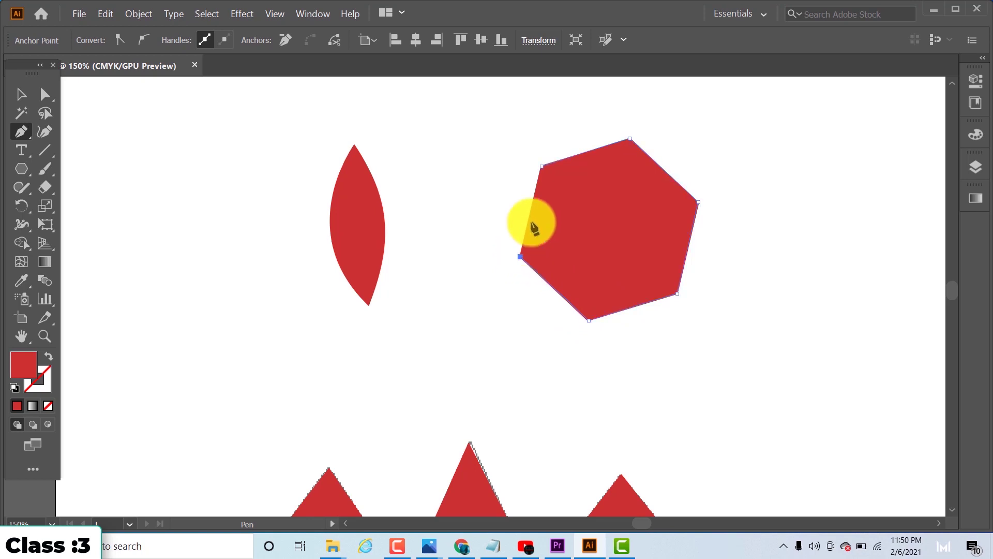
pyautogui.click(541, 166)
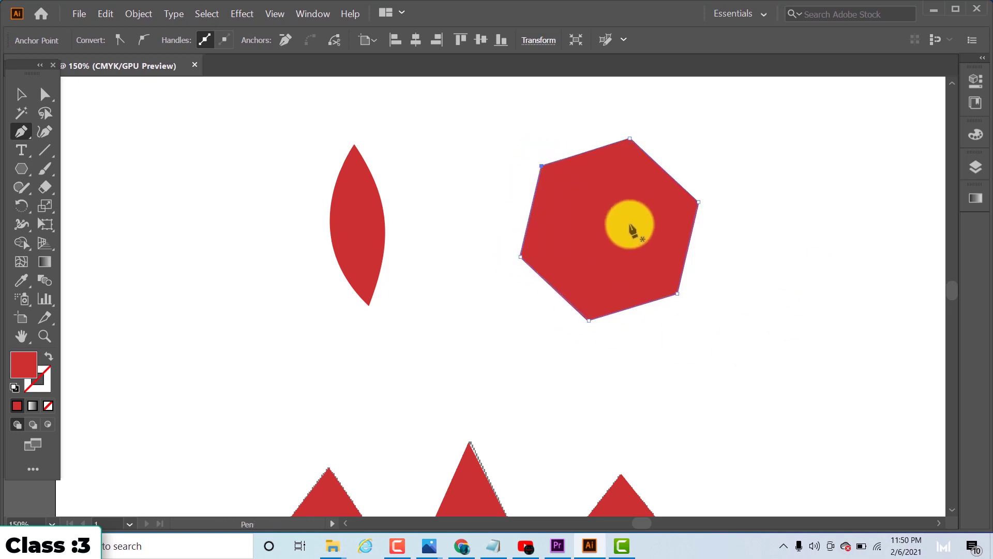
# Move the traced hexagon copy off the original to the opposite side of the leaf shape
pyautogui.click(76, 13)
pyautogui.moveTo(521, 323); pyautogui.dragTo(559, 286)
pyautogui.click(21, 94)
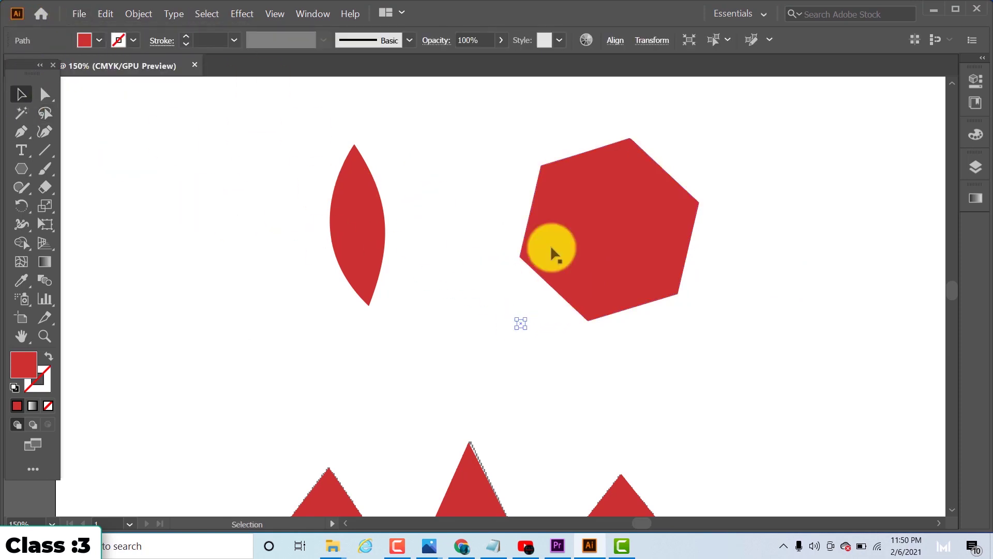
pyautogui.moveTo(641, 278); pyautogui.dragTo(252, 316)
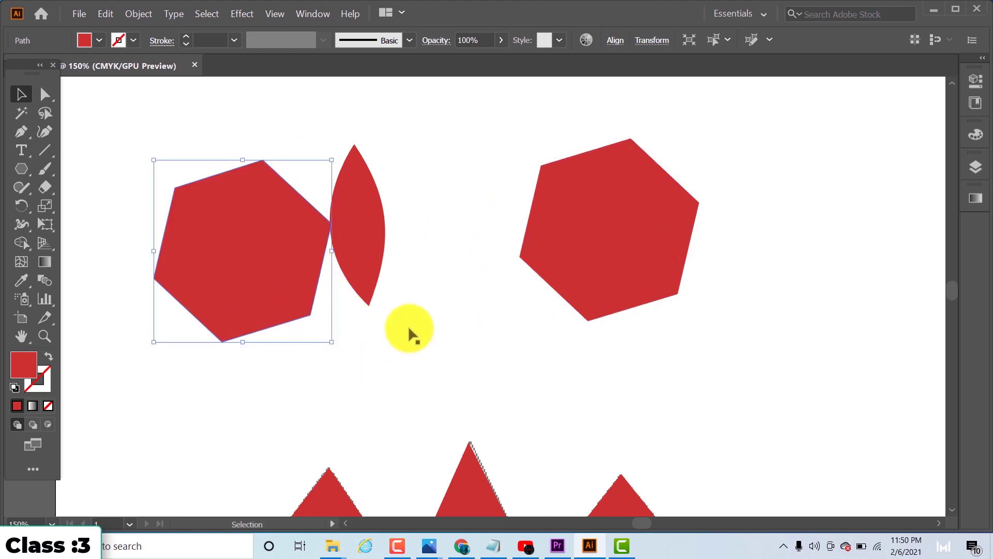
# Draw a small closed shape below the original hexagon with the Pen tool, mixing straight bottom edges with a curved top
pyautogui.scroll(-1, 402, 327)
pyautogui.scroll(-1, 402, 326)
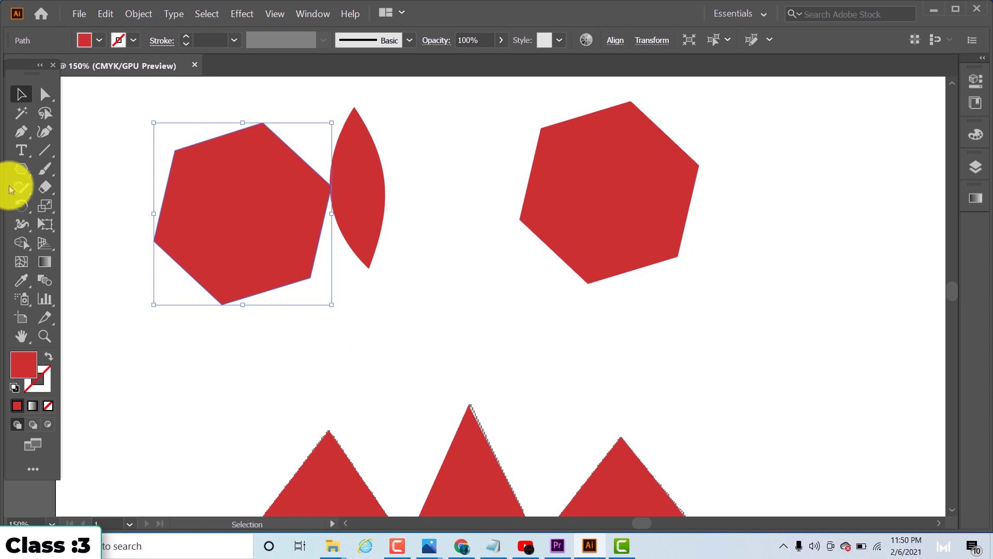
pyautogui.click(22, 171)
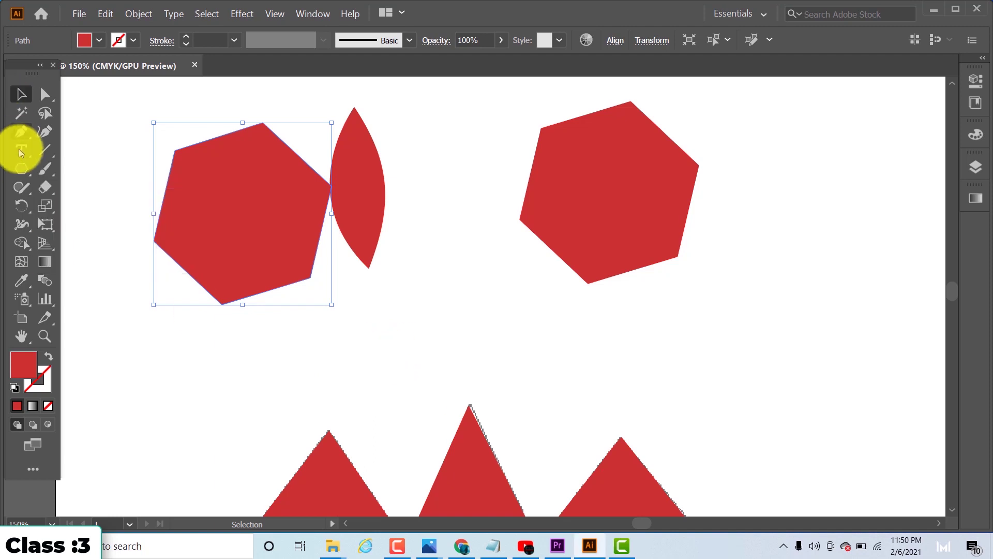
pyautogui.click(22, 131)
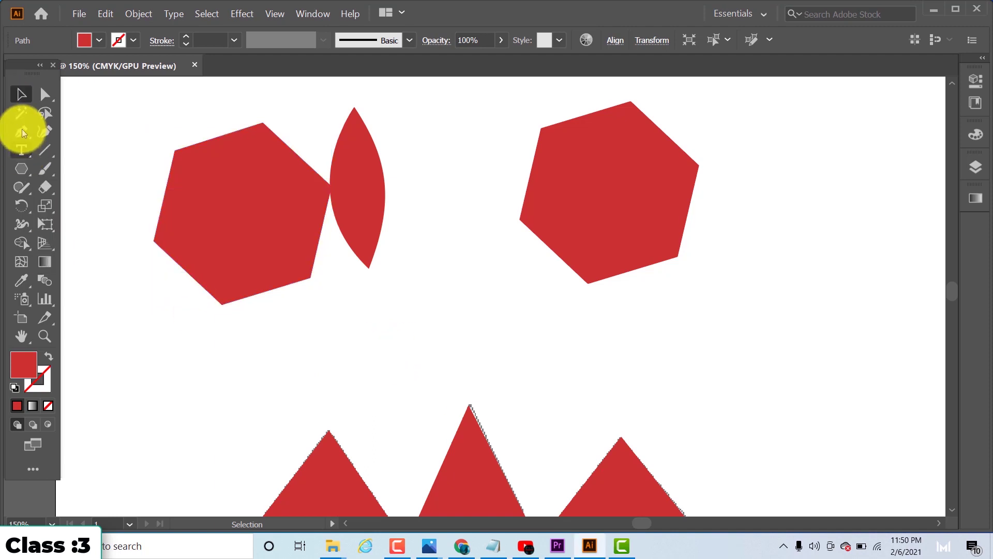
pyautogui.click(587, 368)
pyautogui.click(627, 372)
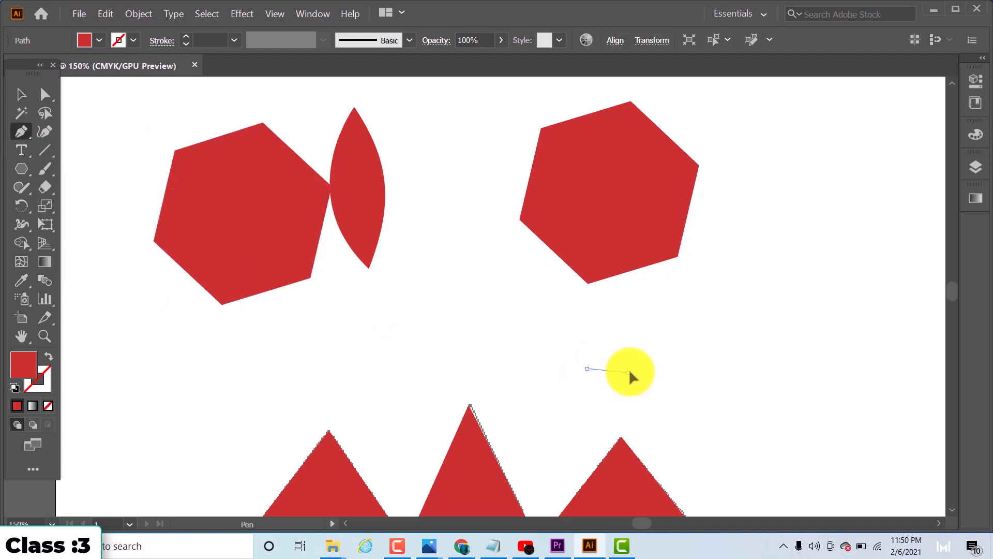
pyautogui.click(685, 383)
pyautogui.click(705, 347)
pyautogui.moveTo(672, 327); pyautogui.dragTo(601, 334)
pyautogui.click(588, 369)
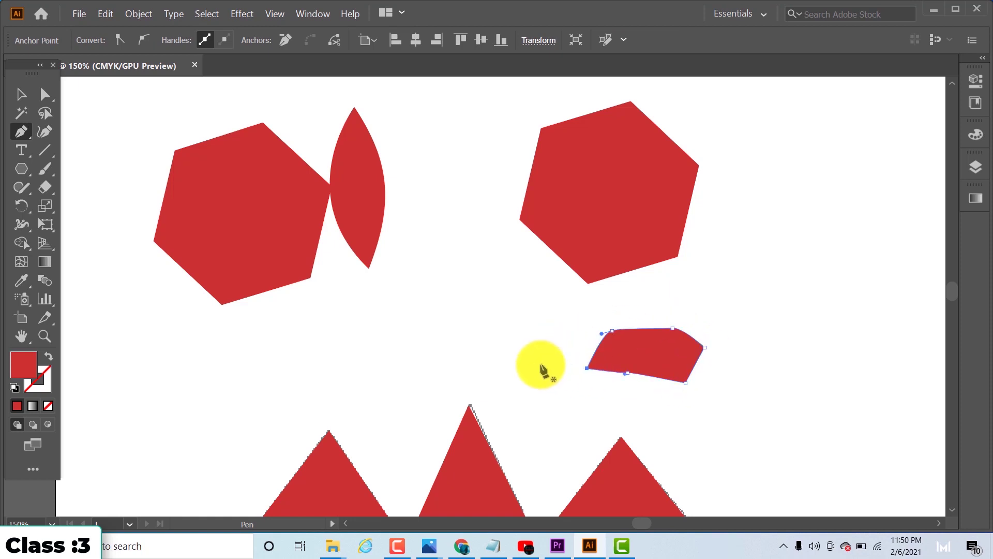
# Draw a short curved Pen tool segment arching upward below the moved hexagon
pyautogui.scroll(-2, 424, 318)
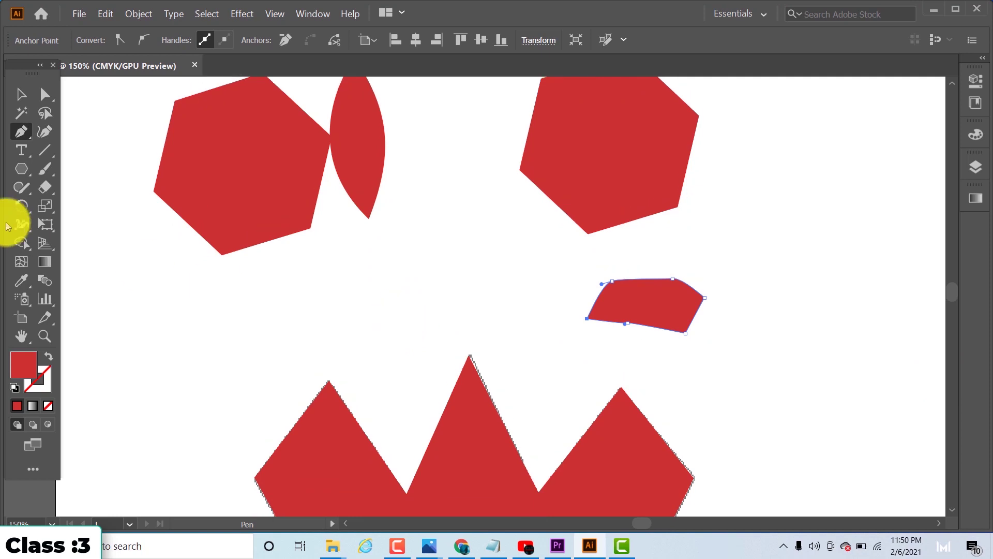
pyautogui.scroll(2, 193, 297)
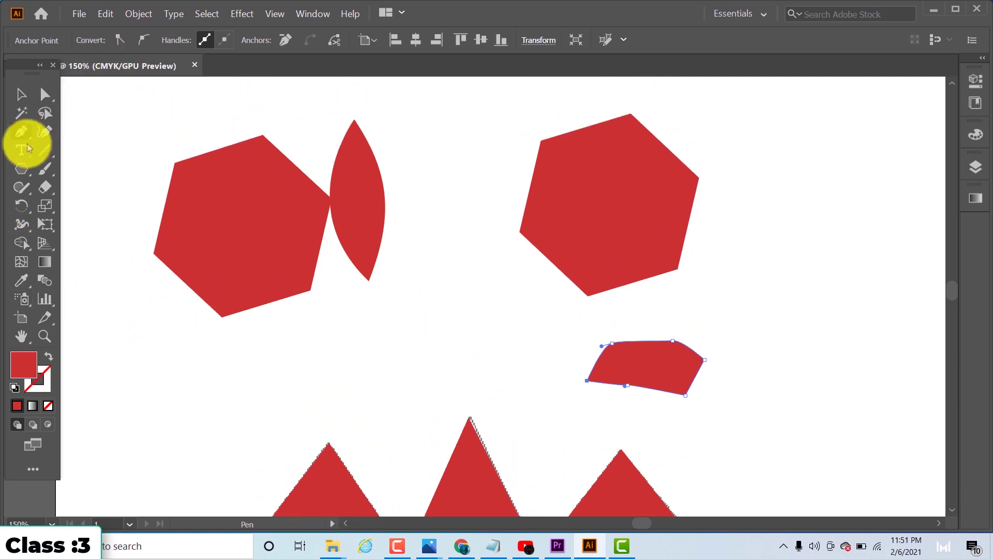
pyautogui.click(133, 437)
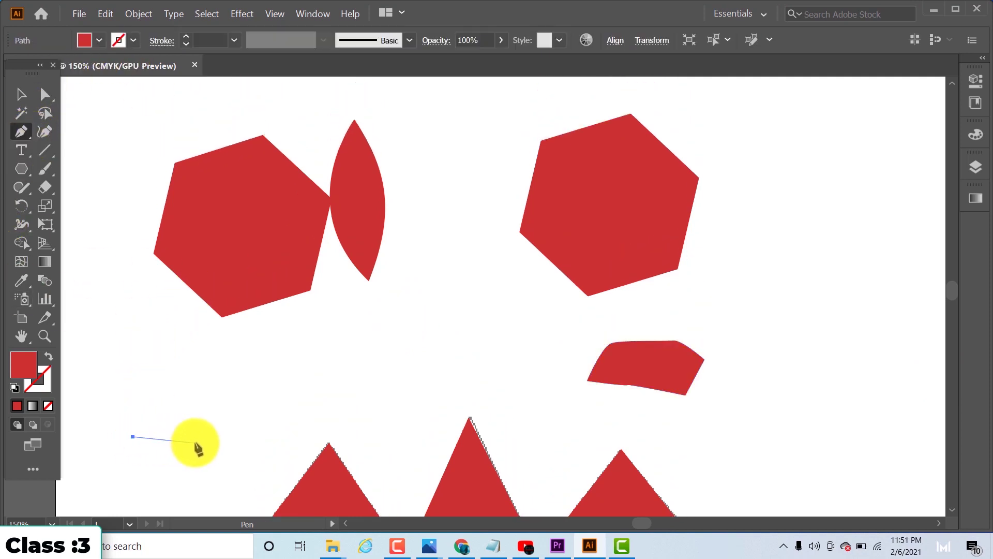
pyautogui.moveTo(205, 479); pyautogui.dragTo(202, 491)
pyautogui.moveTo(202, 489); pyautogui.dragTo(203, 492)
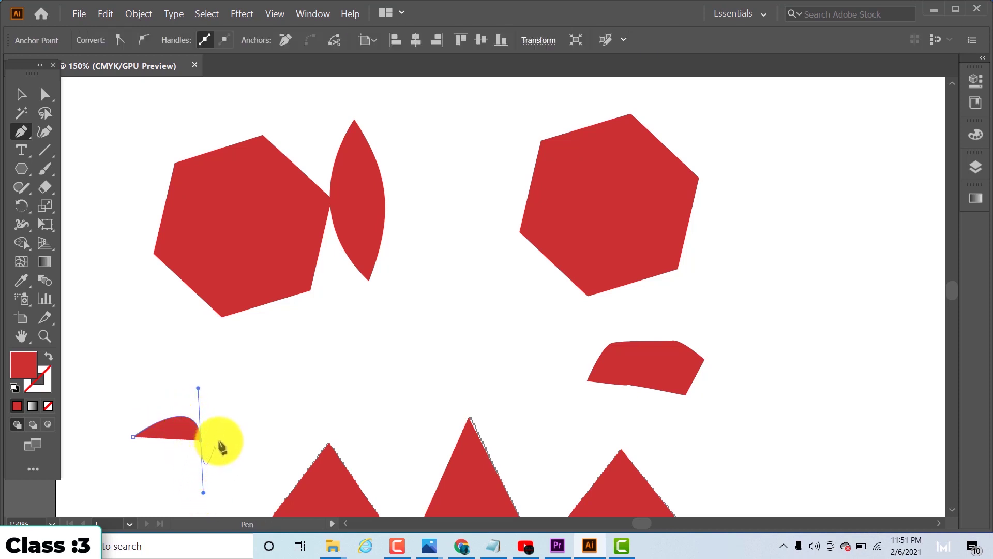
# Reshape the short arc below the moved hexagon into a rounded dome by bending its segment and adjusting both direction handles
pyautogui.press('alt')
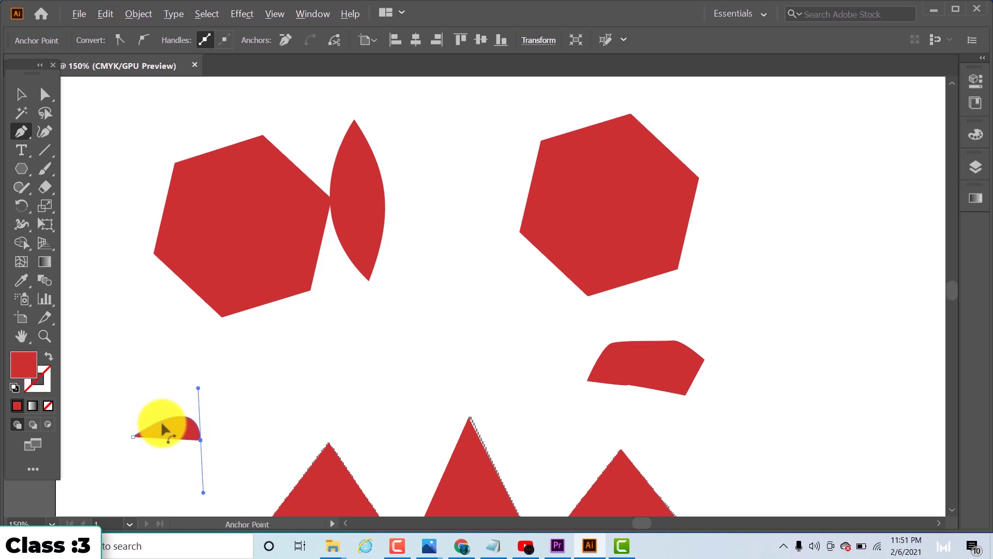
pyautogui.moveTo(160, 417); pyautogui.dragTo(155, 401)
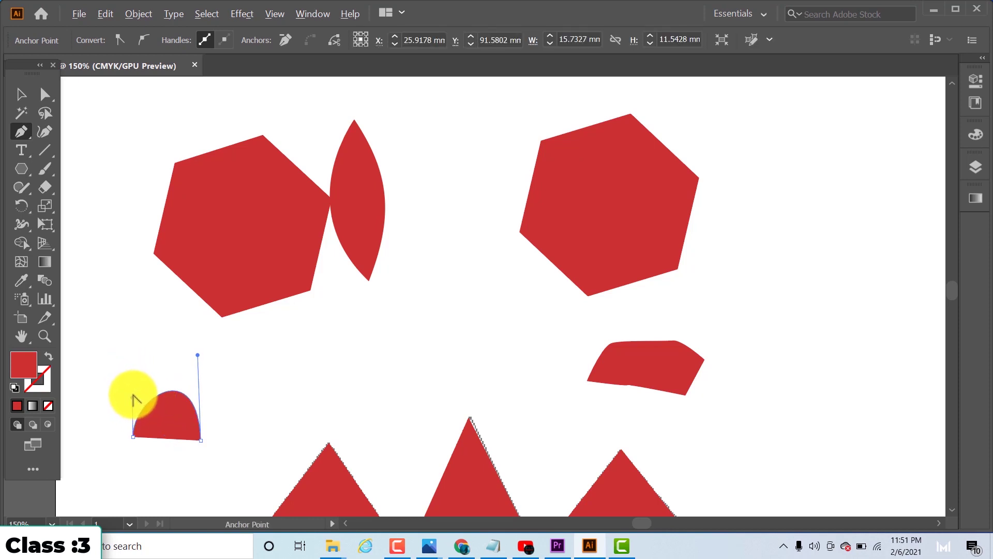
pyautogui.moveTo(133, 368); pyautogui.dragTo(135, 364)
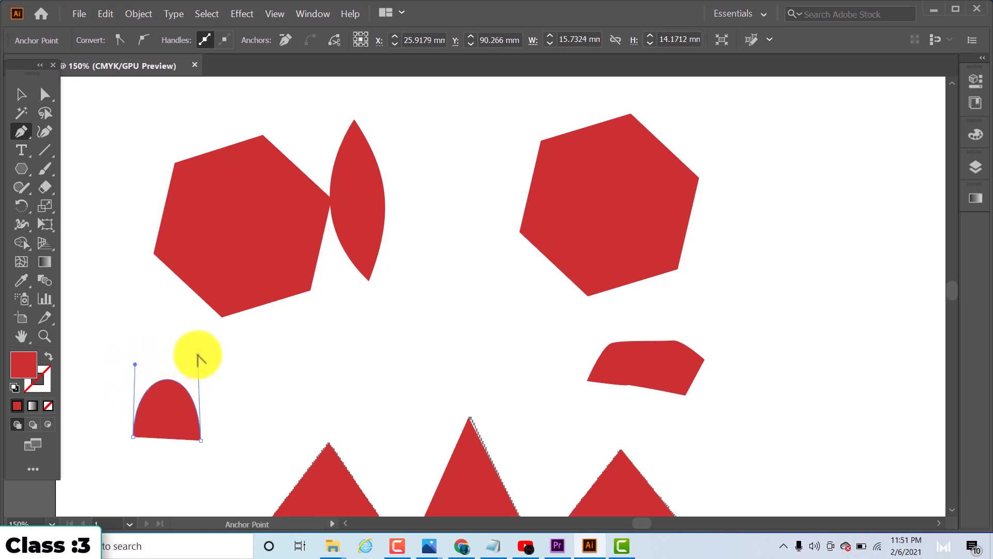
pyautogui.moveTo(202, 372); pyautogui.dragTo(202, 373)
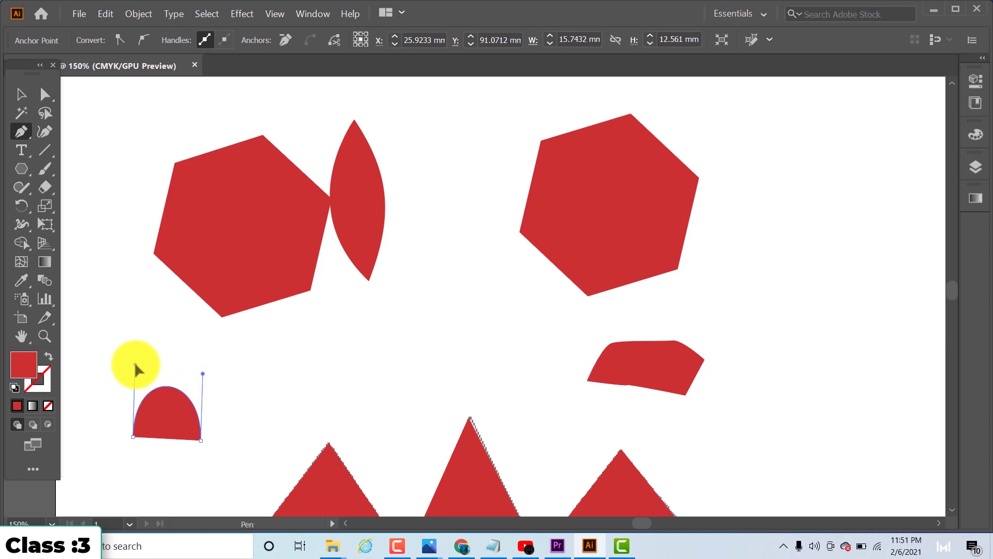
pyautogui.moveTo(134, 380); pyautogui.dragTo(133, 378)
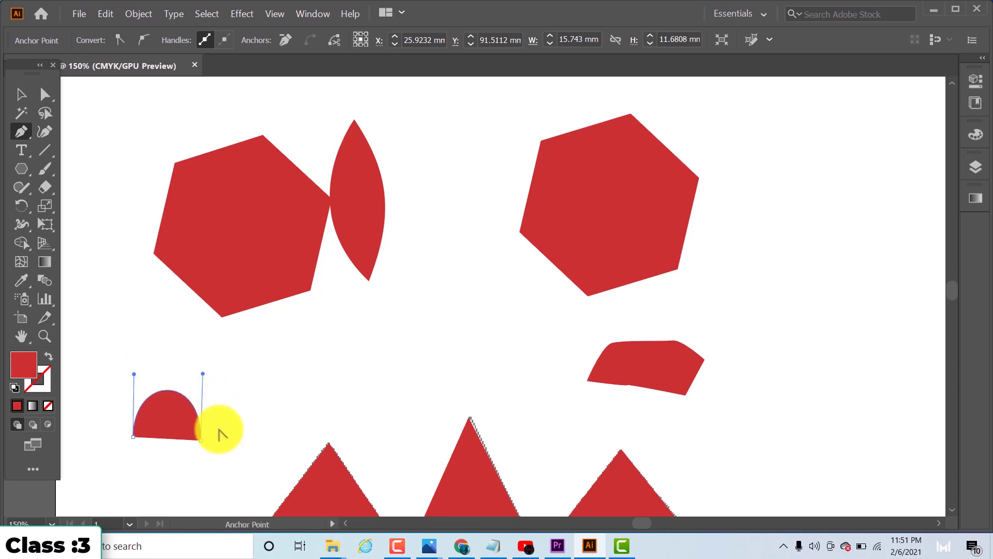
# Draw a thin, shallow Pen tool arc below the leaf and end the path
pyautogui.click(293, 364)
pyautogui.moveTo(387, 363); pyautogui.dragTo(453, 383)
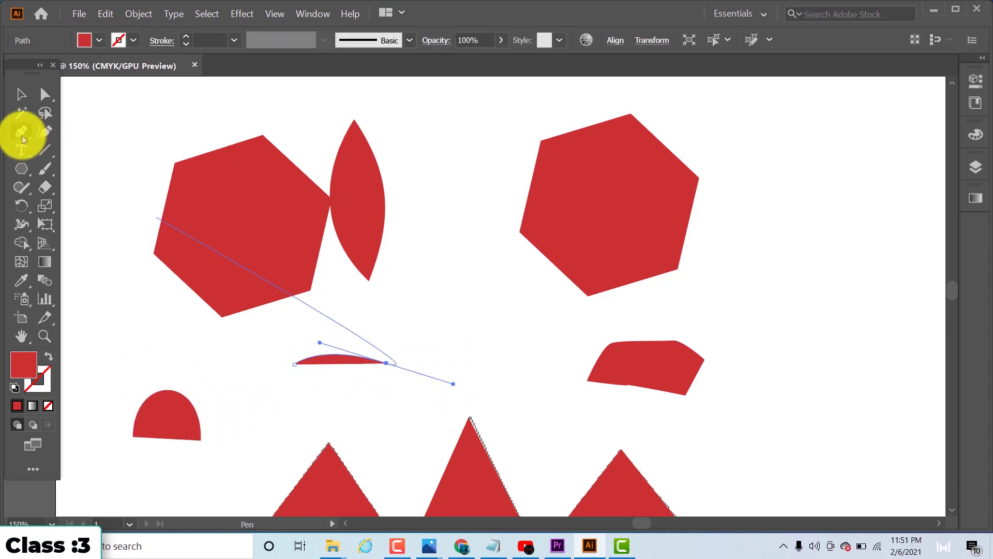
pyautogui.click(22, 94)
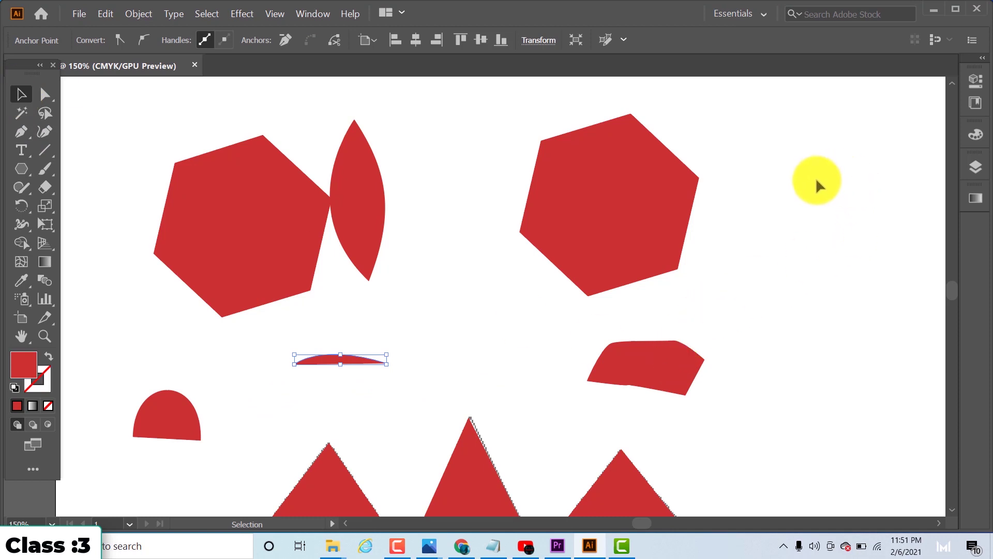
# Draw a closed S-shaped ribbon beside the original hexagon with curved Pen tool segments, setting its fill to none
pyautogui.click(21, 132)
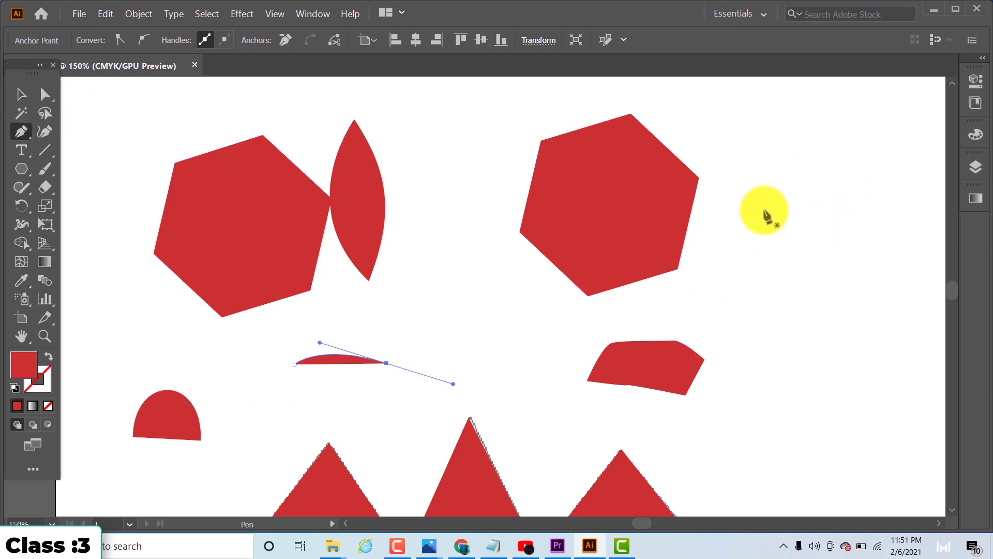
pyautogui.click(893, 160)
pyautogui.moveTo(822, 316); pyautogui.dragTo(880, 423)
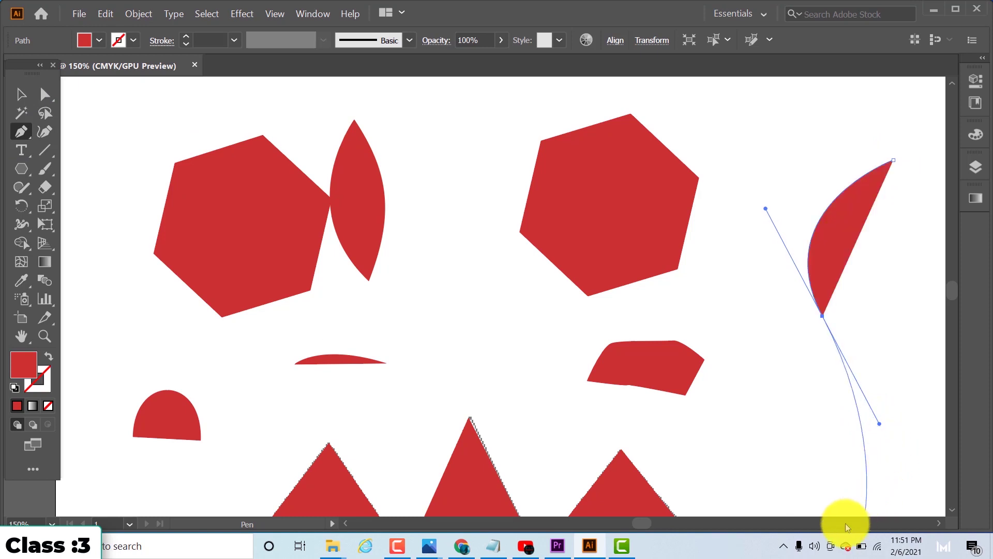
pyautogui.click(791, 499)
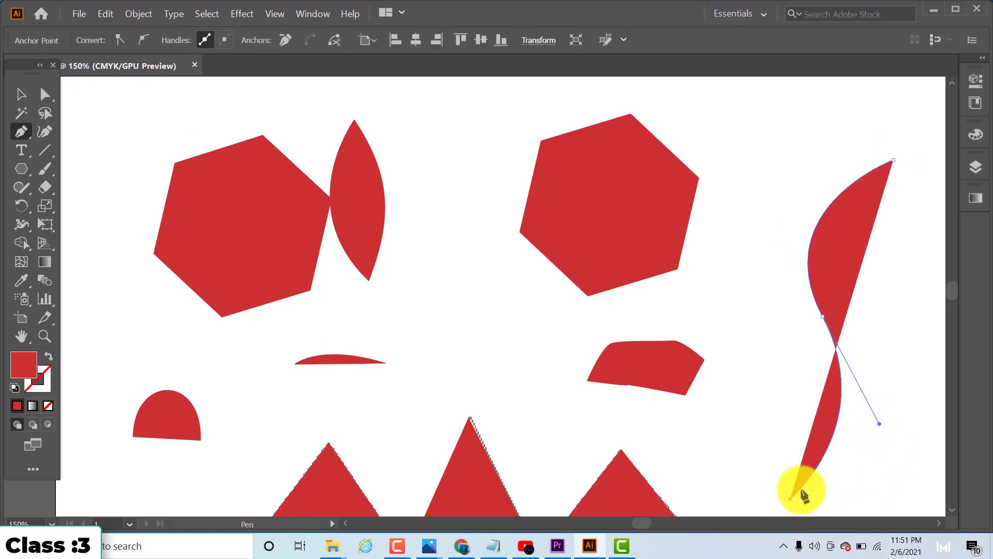
pyautogui.press('/')
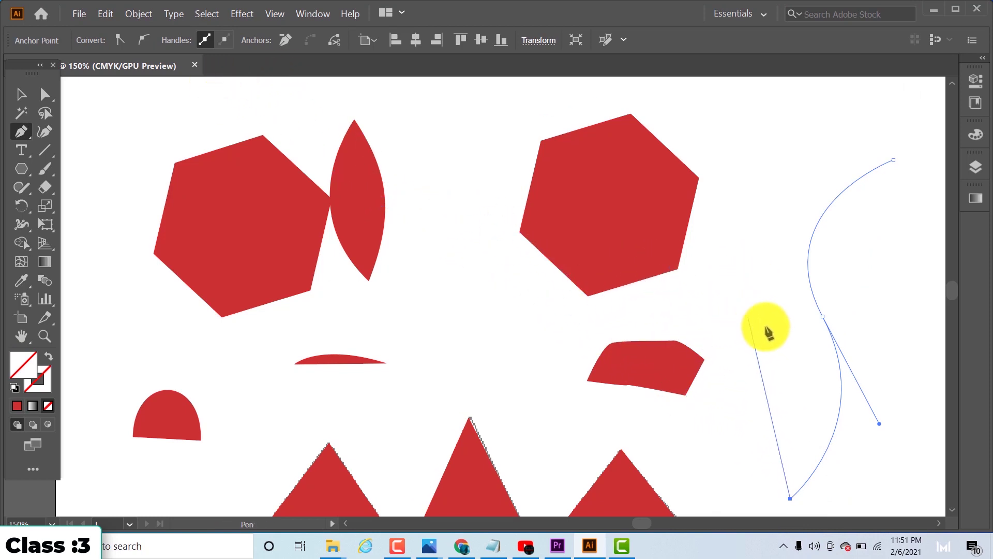
pyautogui.moveTo(792, 321); pyautogui.dragTo(772, 254)
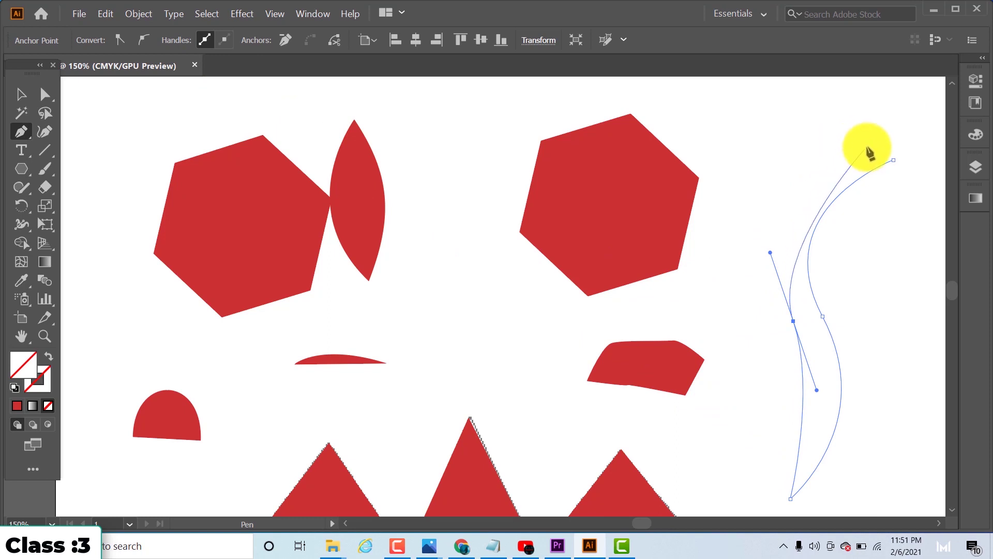
pyautogui.moveTo(871, 150); pyautogui.dragTo(899, 153)
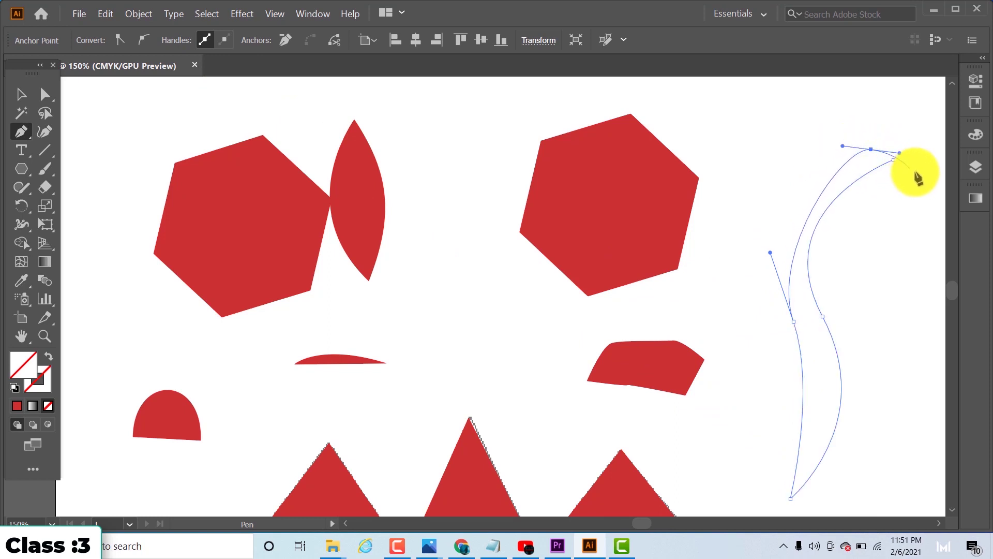
pyautogui.click(894, 162)
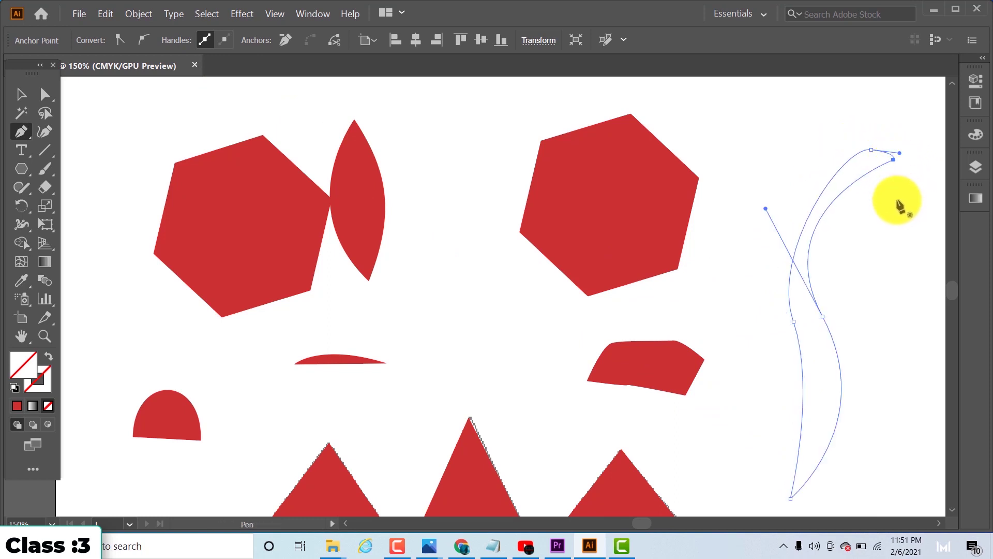
pyautogui.scroll(-3, 858, 310)
pyautogui.scroll(-10, 761, 323)
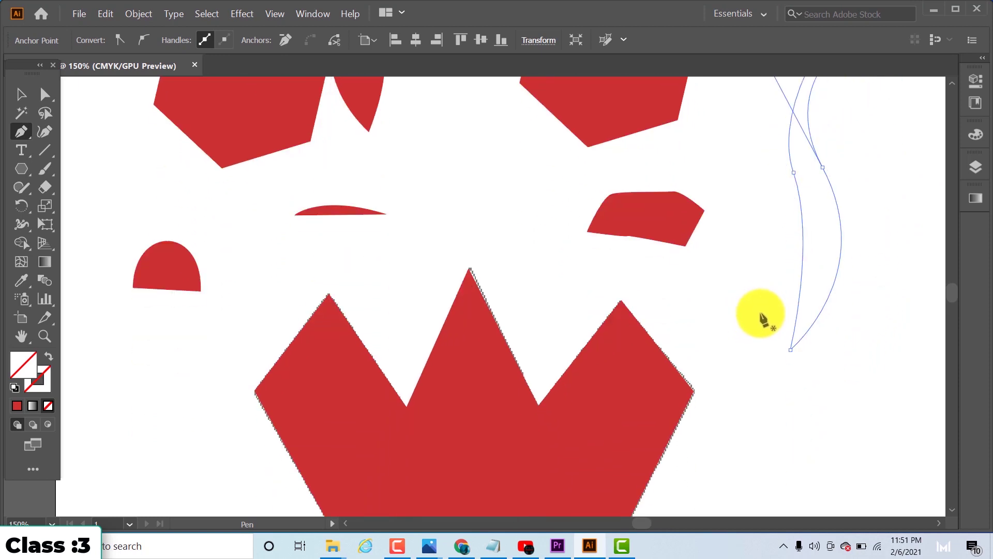
# Switch to Chrome and change the Google image search to "pen tool illustrator exercises"
pyautogui.scroll(5, 758, 313)
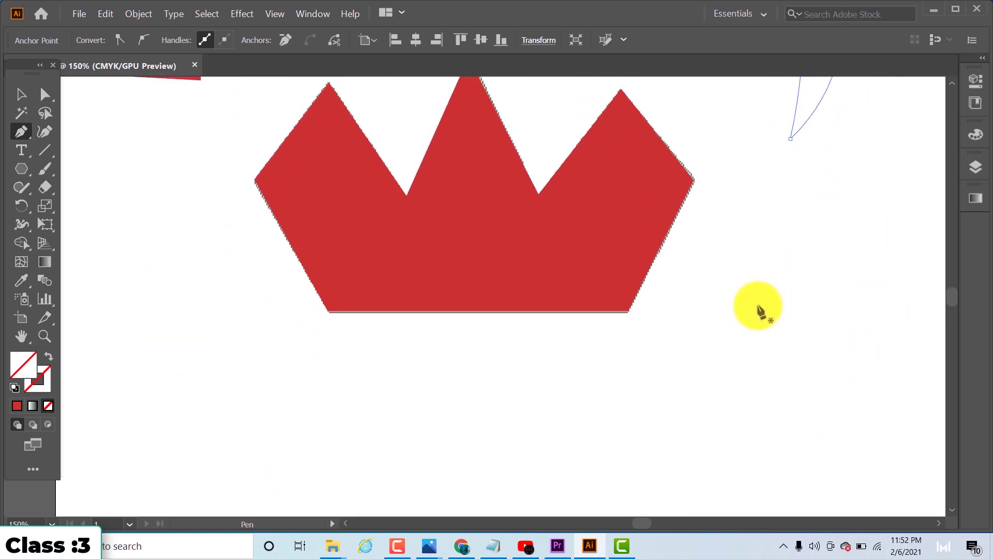
pyautogui.click(470, 541)
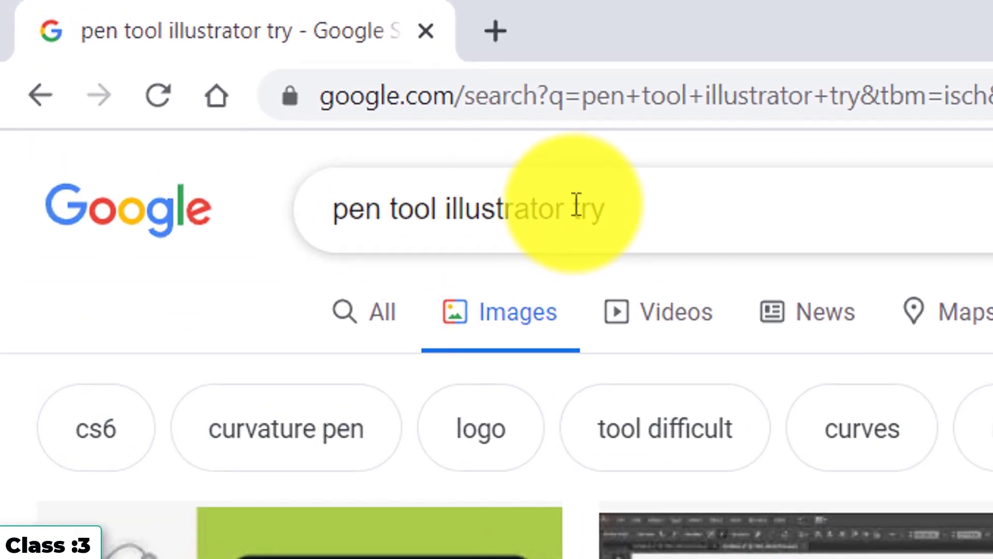
pyautogui.doubleClick(579, 206)
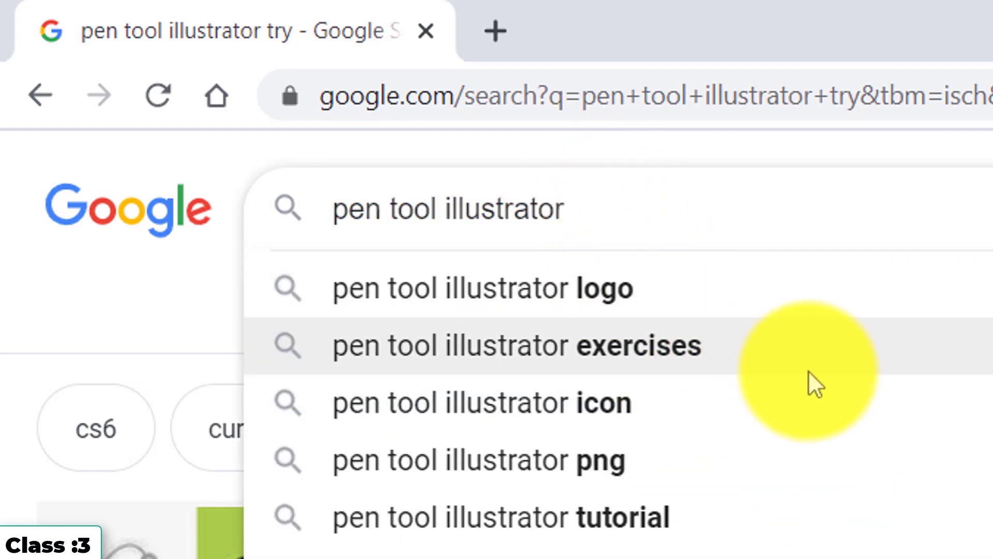
pyautogui.click(802, 353)
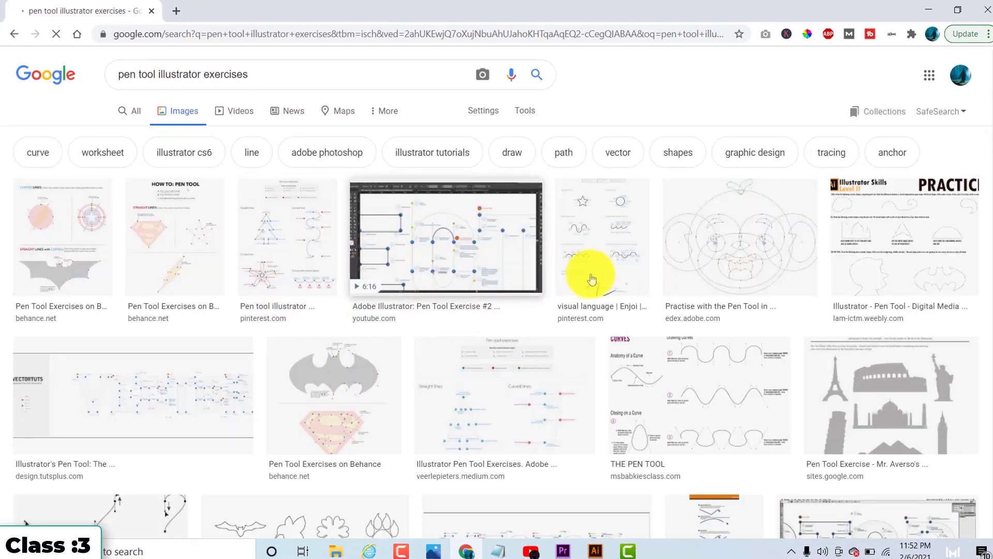
# Find the Vectortuts VECTOR lettering exercise among the image results and copy the image
pyautogui.scroll(-3, 248, 452)
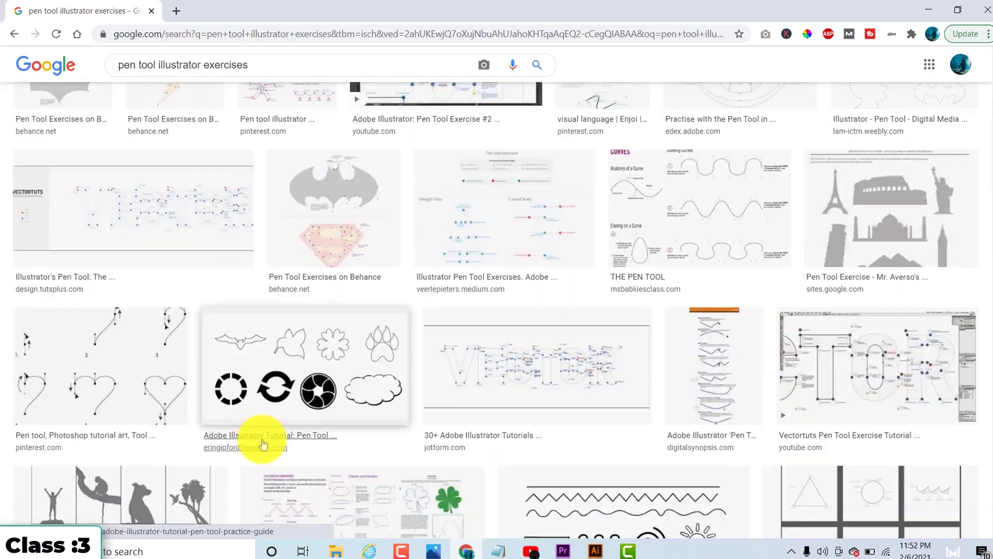
pyautogui.scroll(-6, 288, 417)
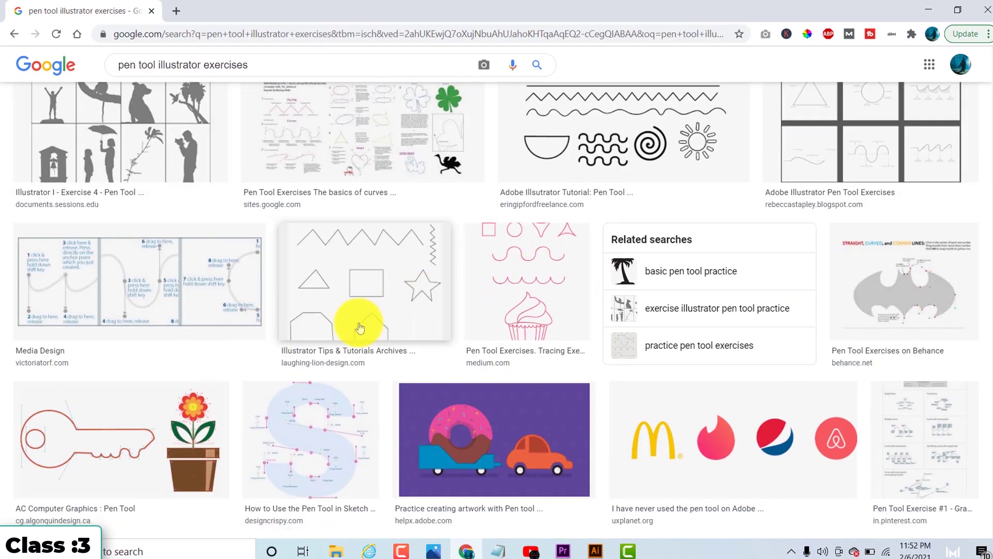
pyautogui.scroll(-2, 361, 328)
pyautogui.scroll(-2, 324, 351)
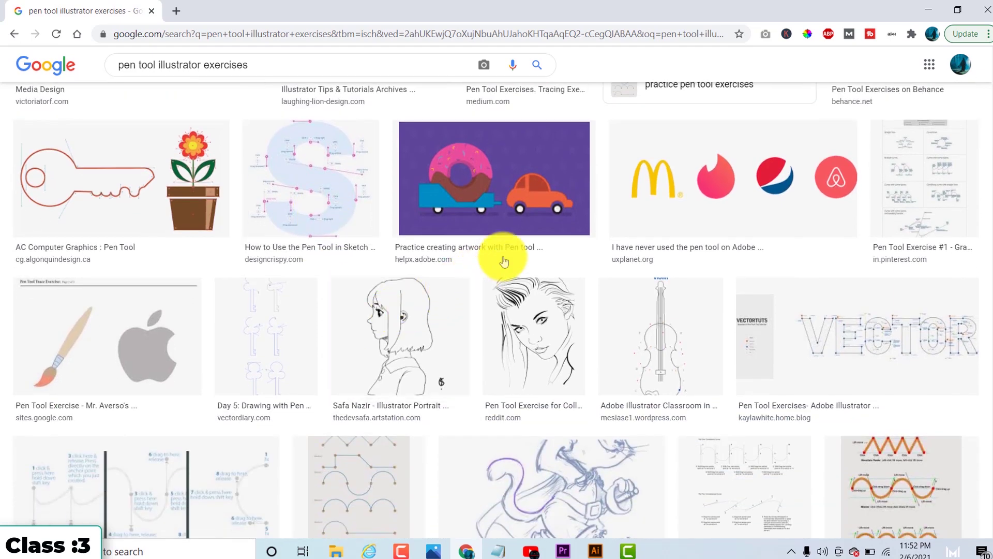
pyautogui.rightClick(817, 347)
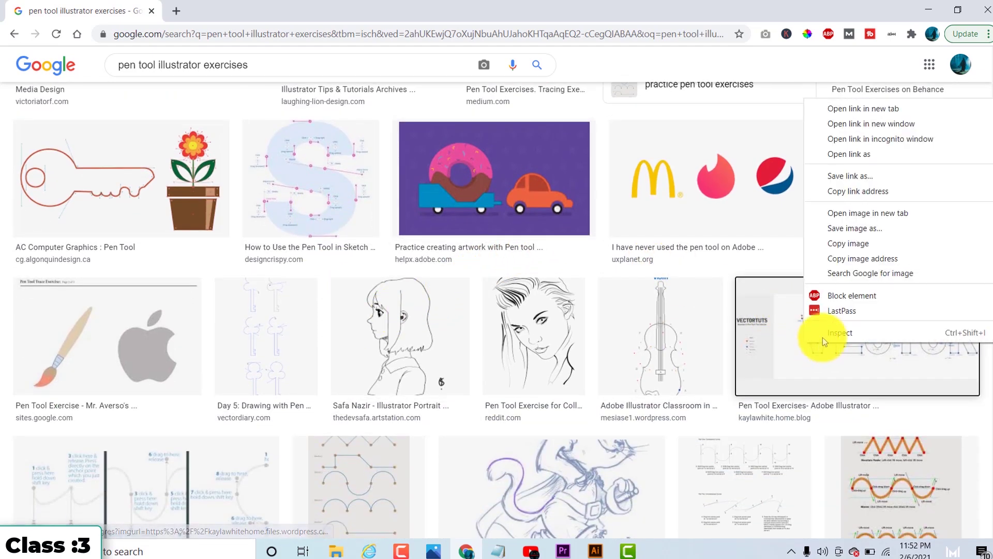
pyautogui.click(861, 243)
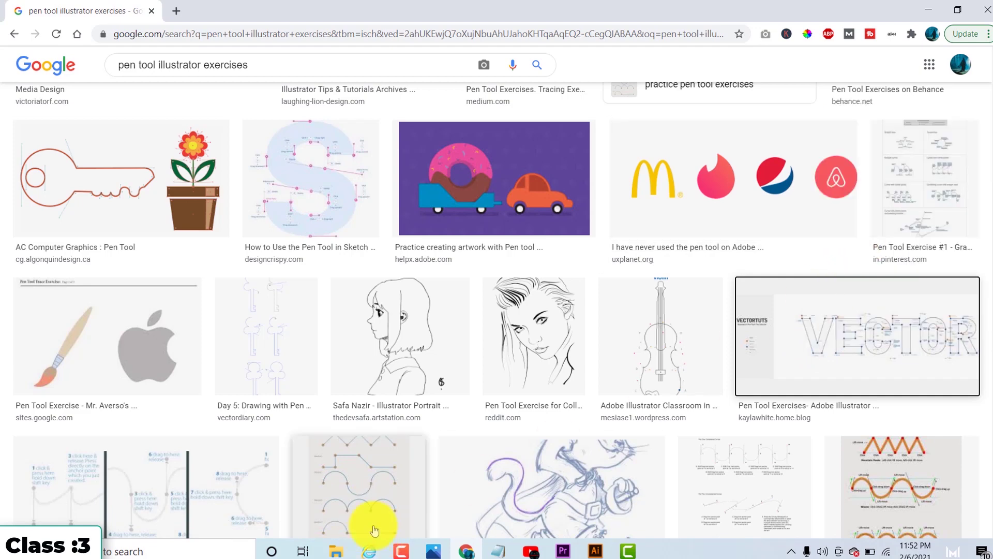
# Switch to Illustrator, paste the copied VECTOR exercise image into the empty area below the crown, and deselect it
pyautogui.click(595, 550)
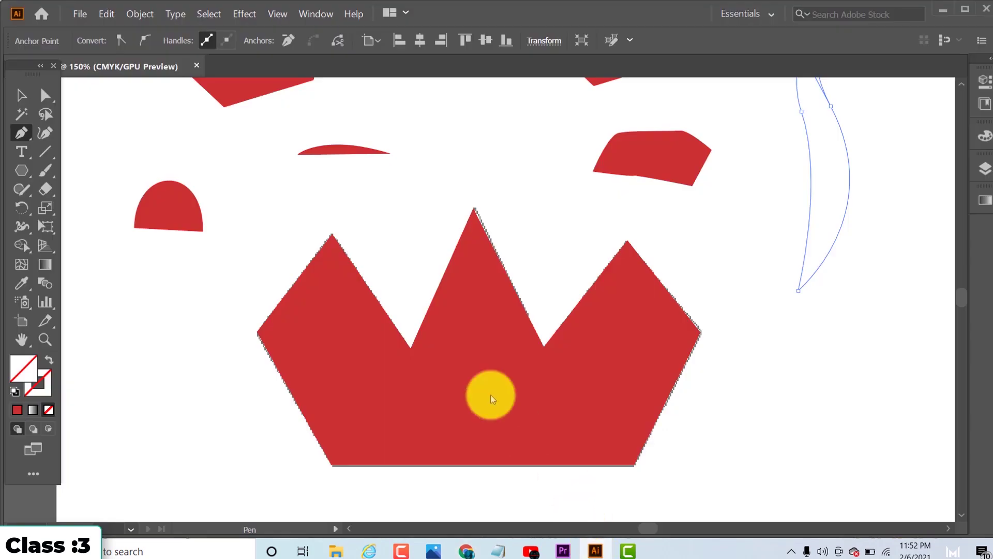
pyautogui.scroll(-5, 472, 249)
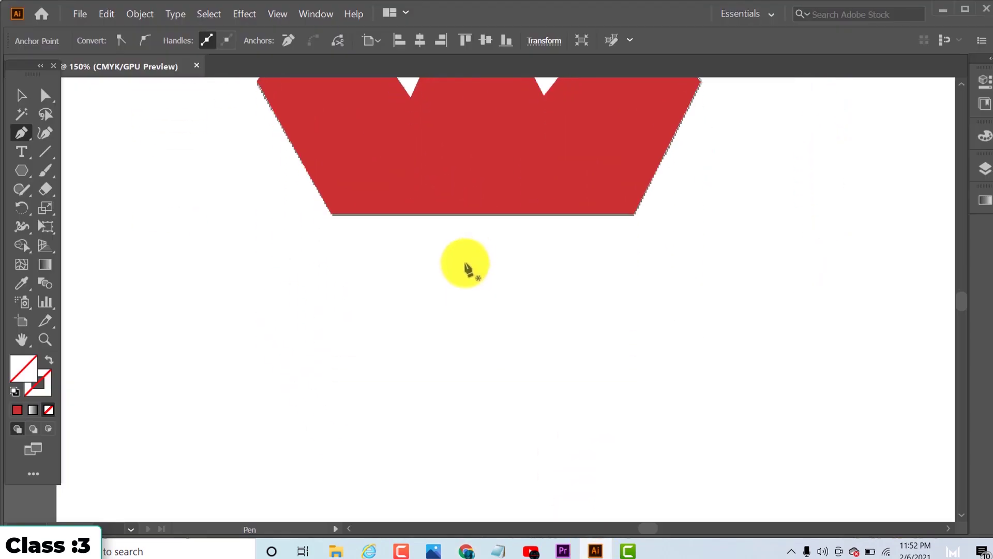
pyautogui.scroll(-2, 467, 266)
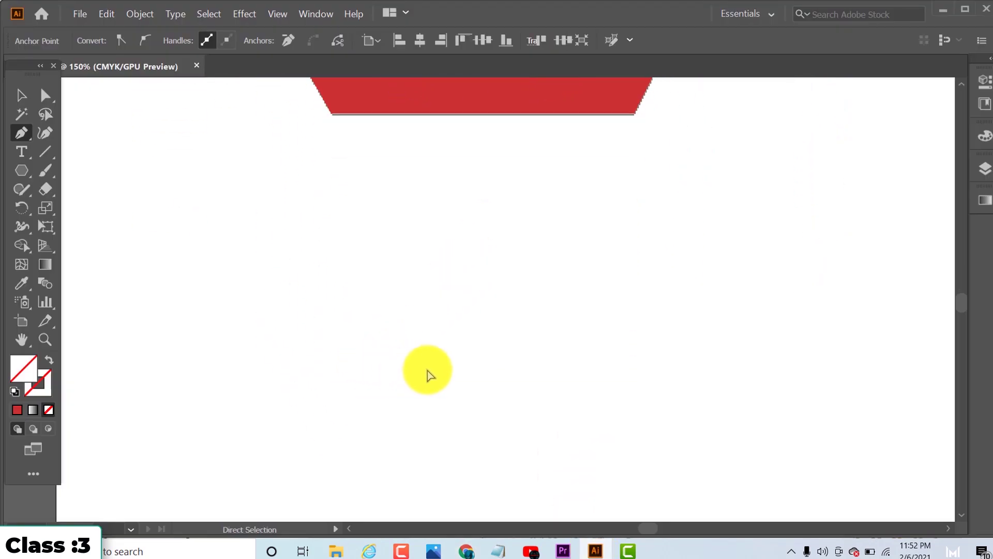
pyautogui.hotkey('ctrl', 'v')
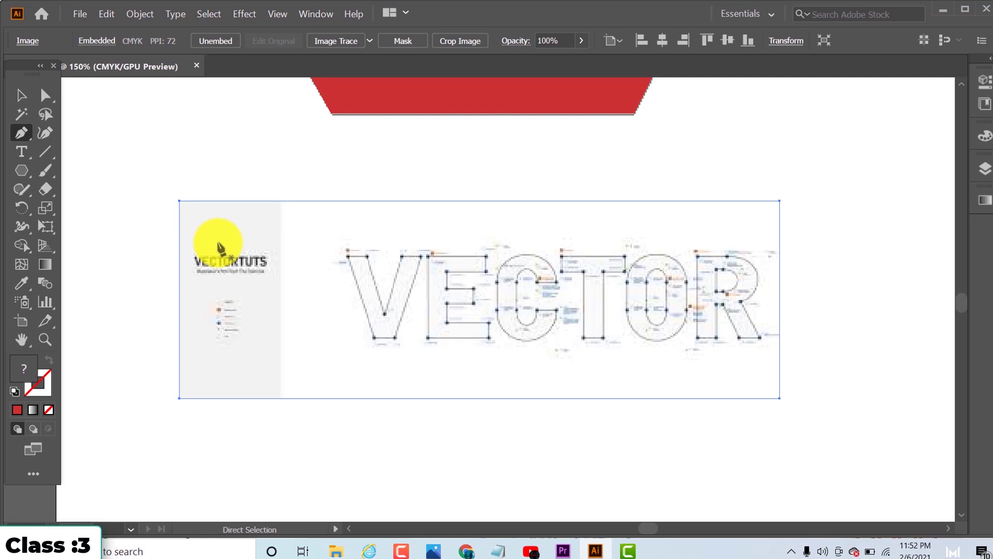
pyautogui.hotkey('ctrl', 'shift', 'a')
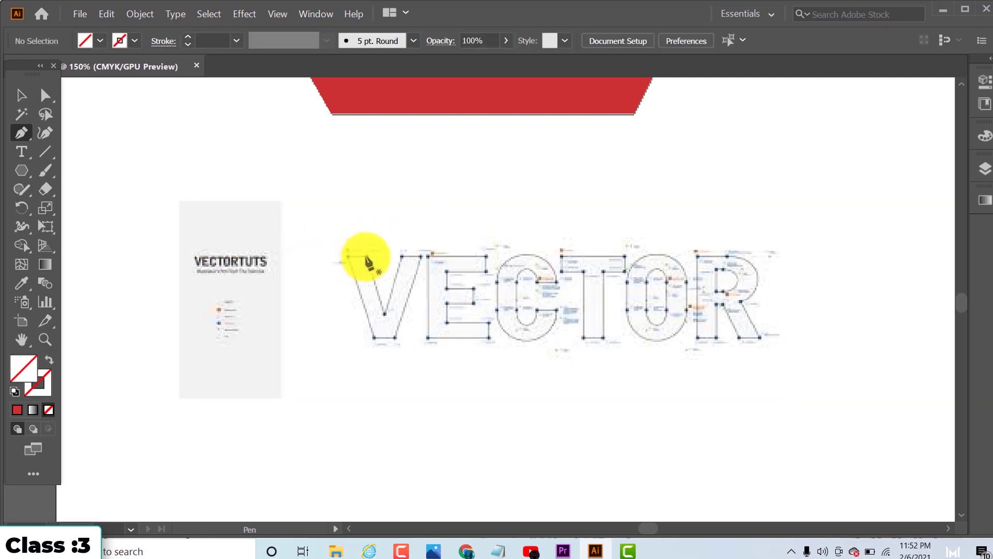
# Trace the letter V of the VECTOR image as a closed straight-sided Pen tool path
pyautogui.click(345, 264)
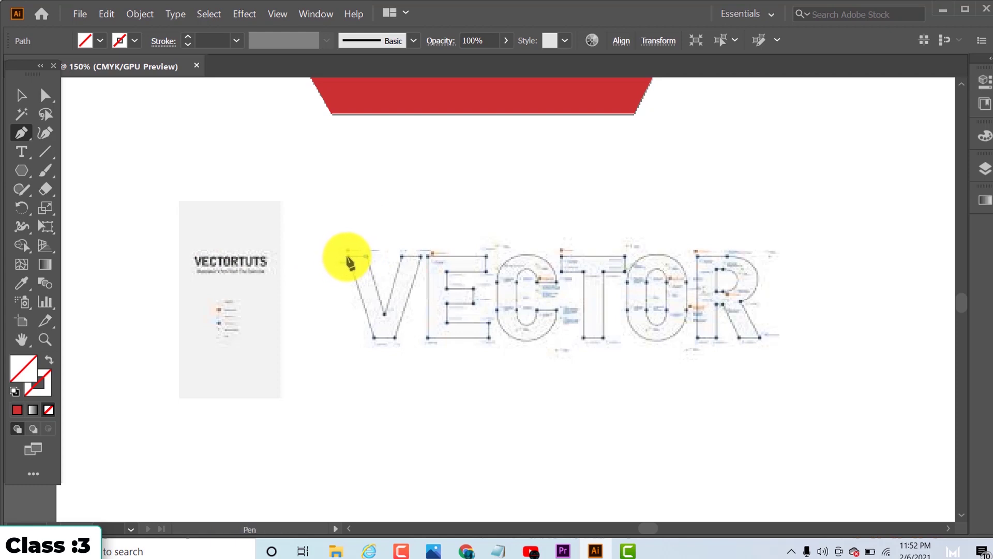
pyautogui.click(372, 338)
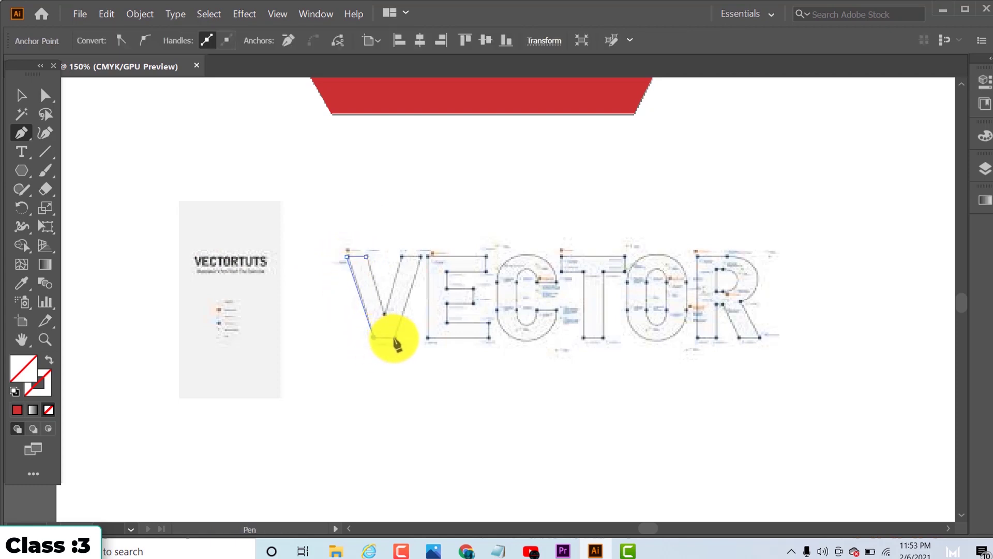
pyautogui.click(395, 338)
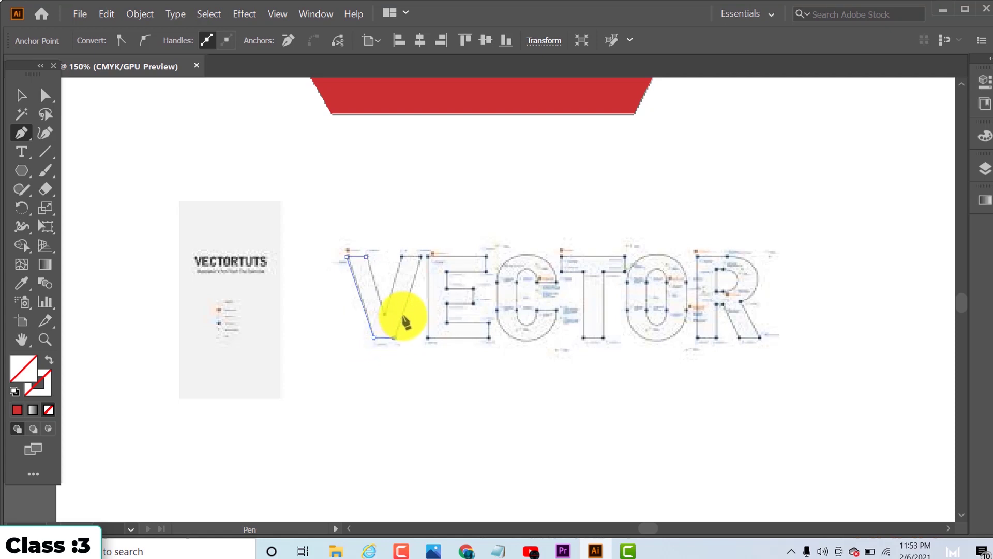
pyautogui.click(401, 256)
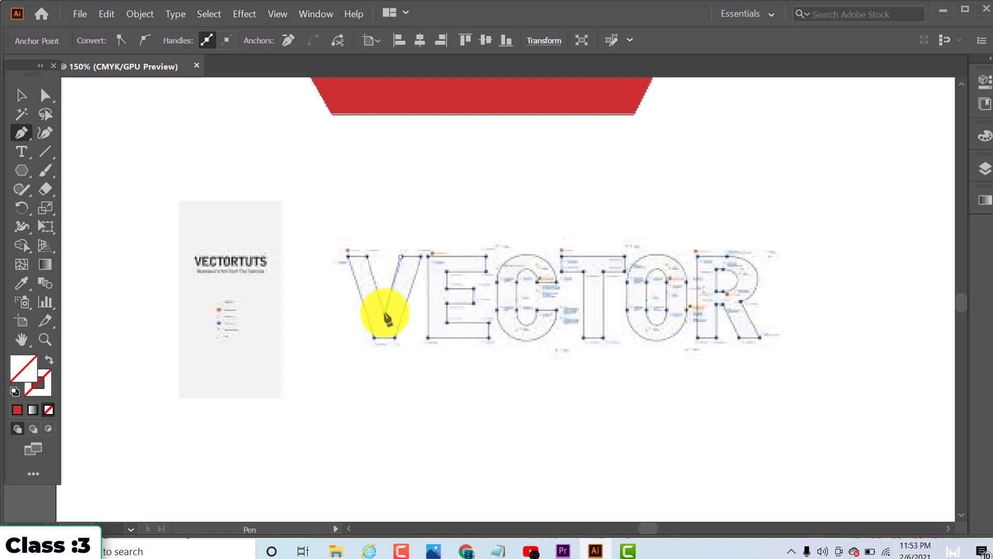
pyautogui.click(384, 312)
pyautogui.click(366, 256)
pyautogui.click(347, 256)
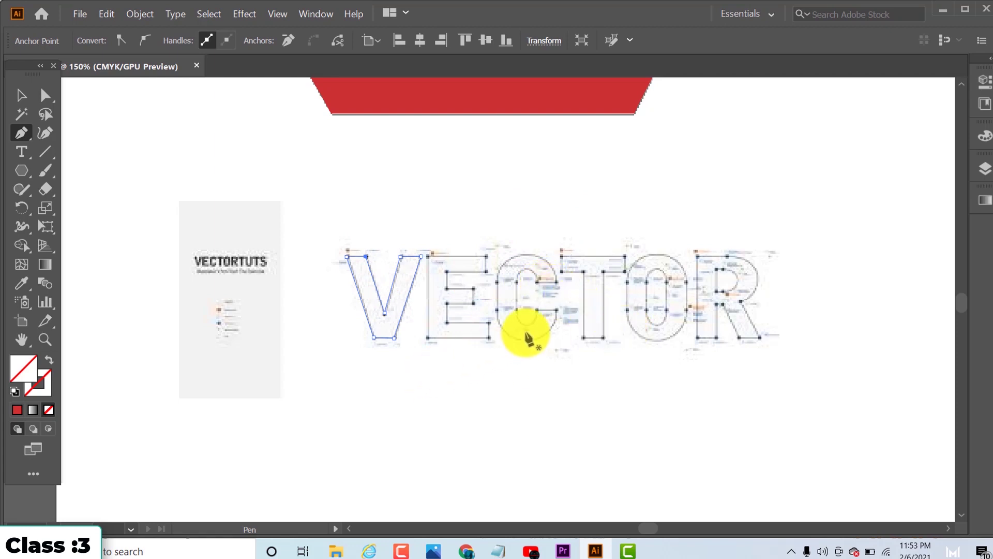
# Trace the inner oval of the letter O with the Pen tool, bending its lower and upper segments to match the curves
pyautogui.click(647, 283)
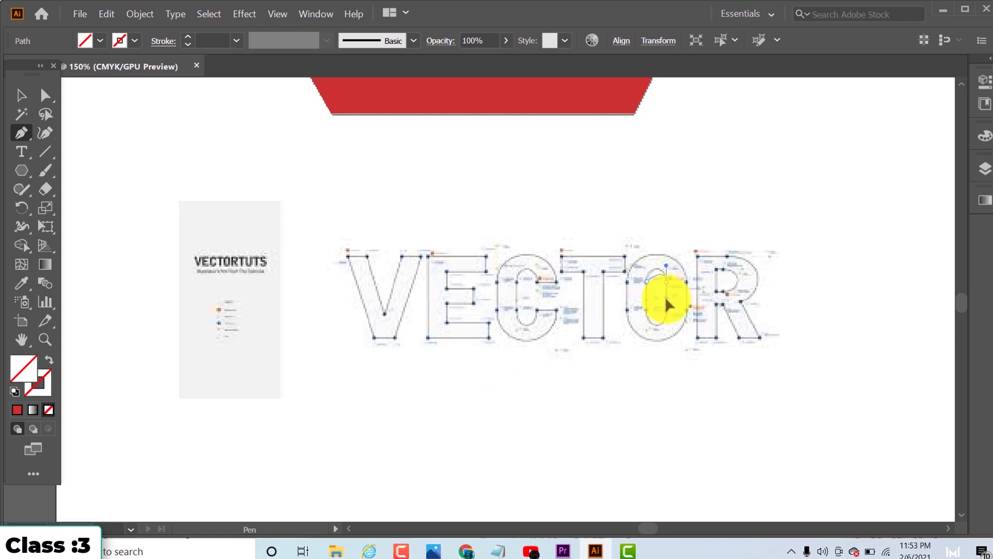
pyautogui.moveTo(666, 282); pyautogui.dragTo(666, 318)
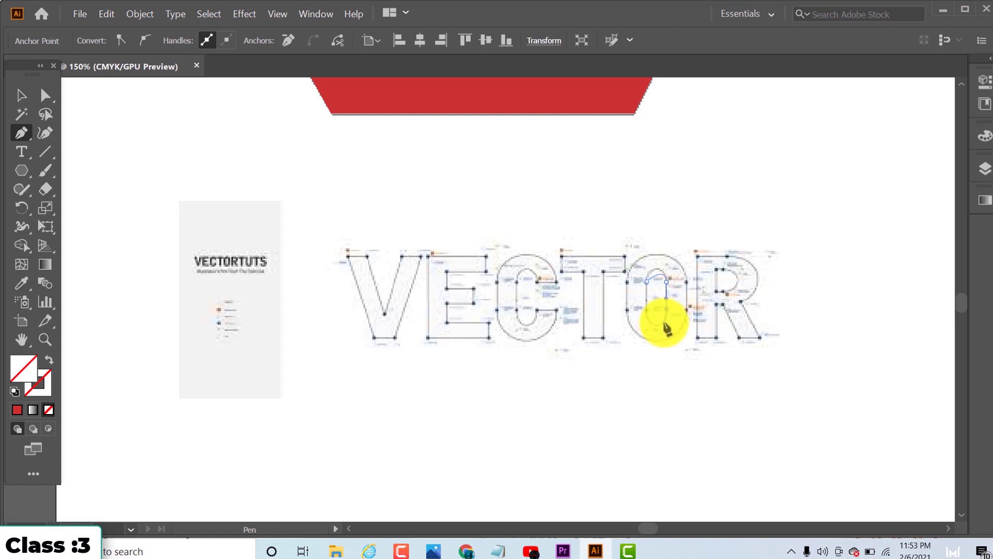
pyautogui.click(646, 281)
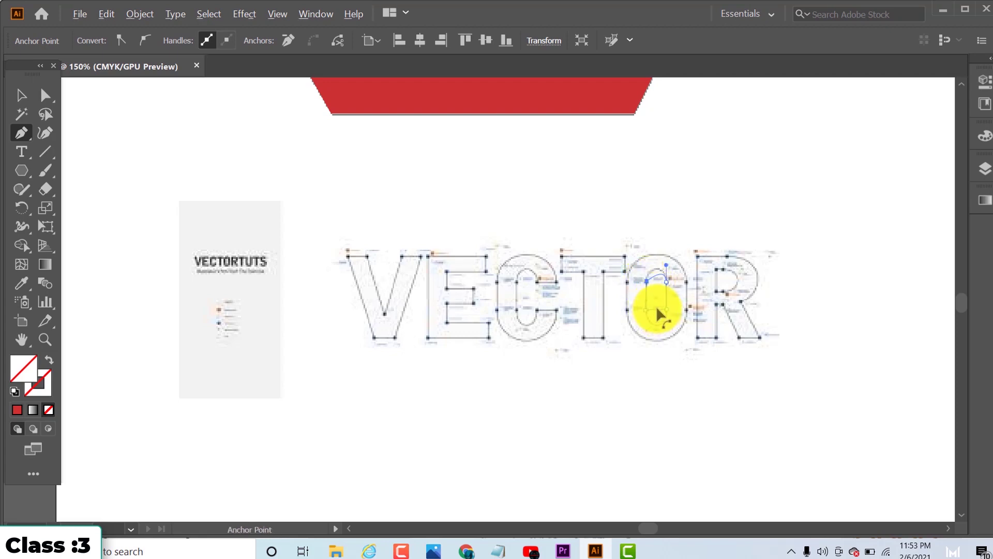
pyautogui.moveTo(656, 308); pyautogui.dragTo(656, 311)
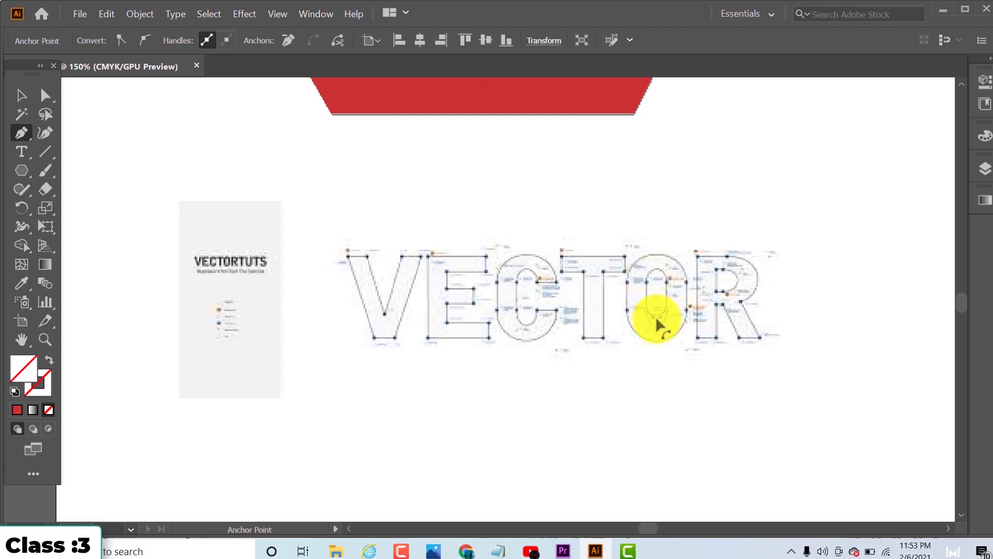
pyautogui.keyDown('ctrl'); pyautogui.click(655, 324); pyautogui.keyUp('ctrl')
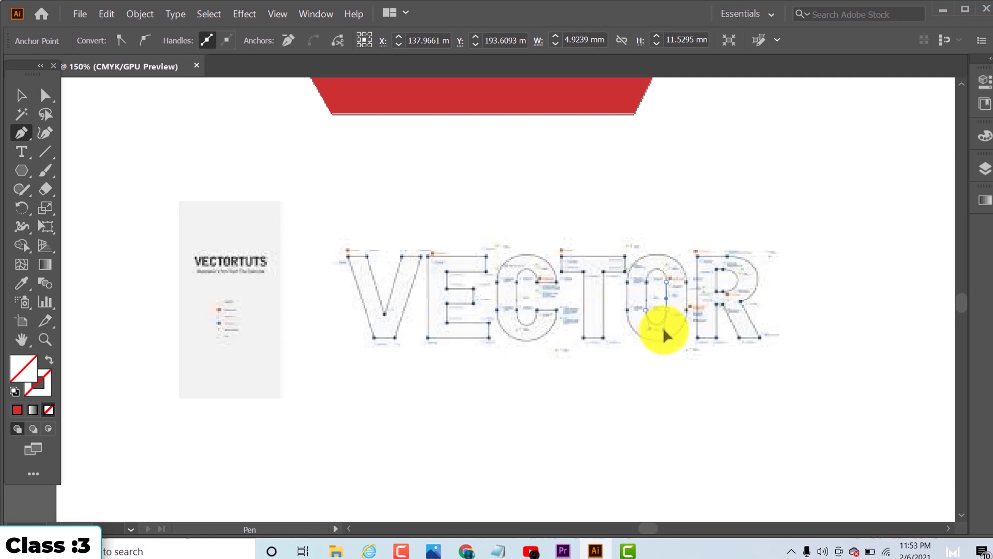
pyautogui.moveTo(666, 330); pyautogui.dragTo(666, 329)
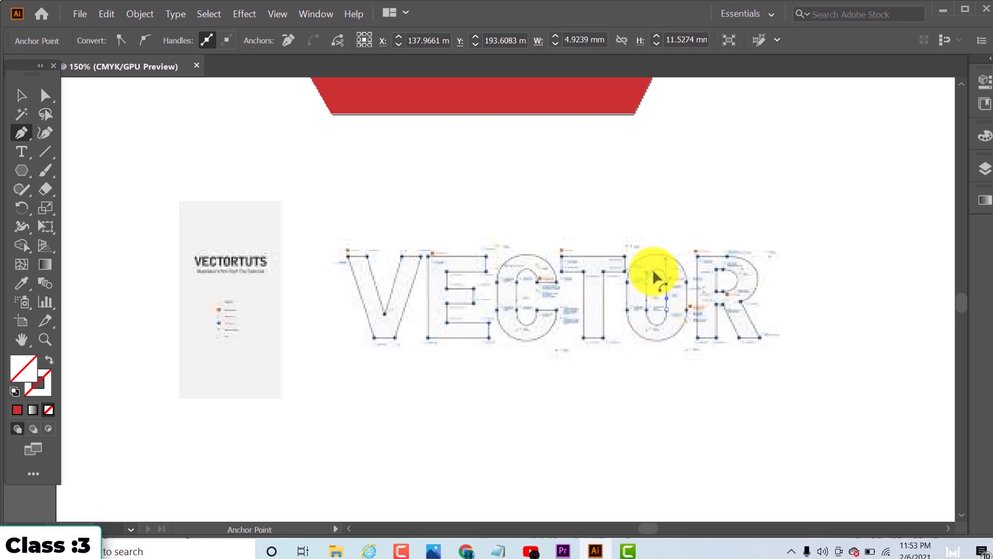
pyautogui.moveTo(654, 278); pyautogui.dragTo(646, 267)
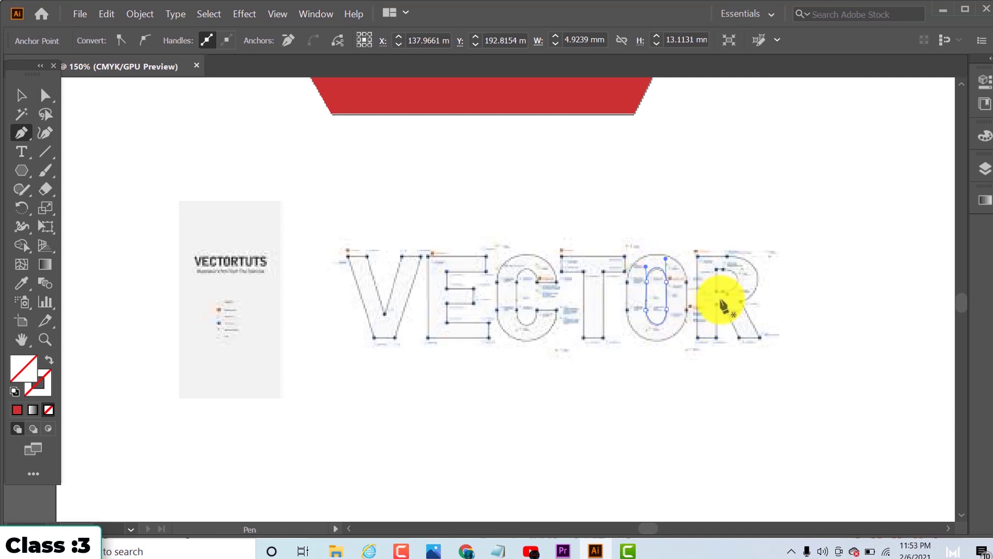
# Switch to Chrome and copy the LAM-Animation Pen Tool exercise image of zigzags and arcs from the search results
pyautogui.scroll(2, 608, 350)
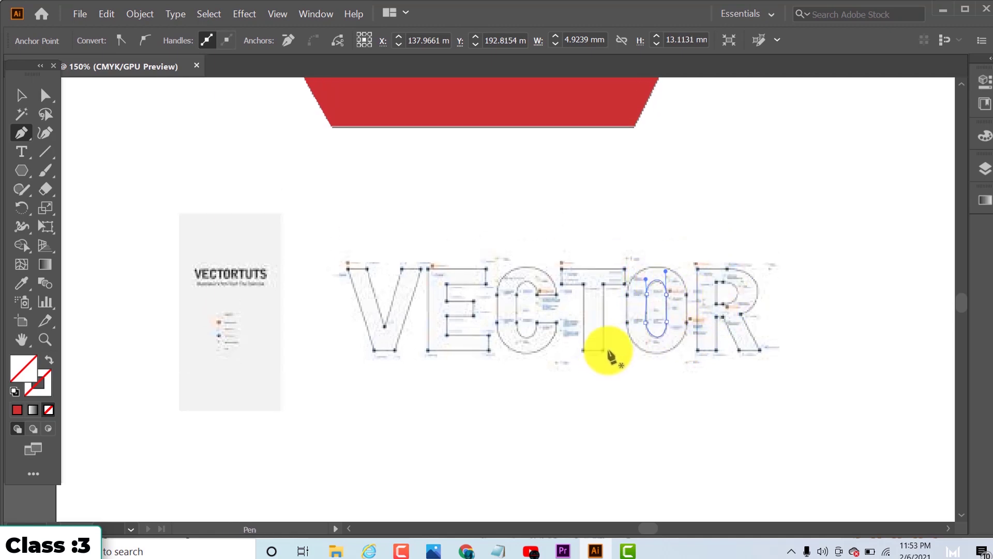
pyautogui.scroll(1, 362, 357)
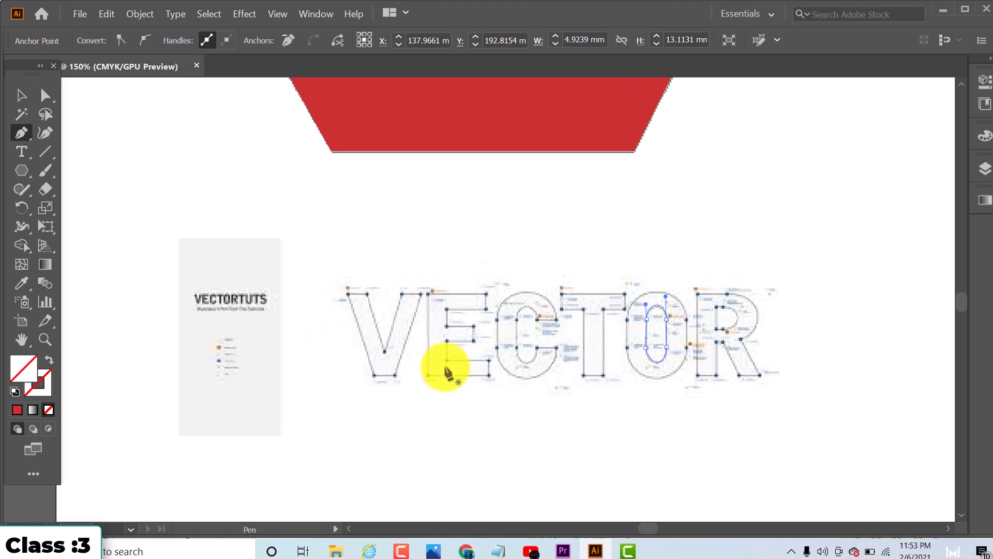
pyautogui.click(468, 552)
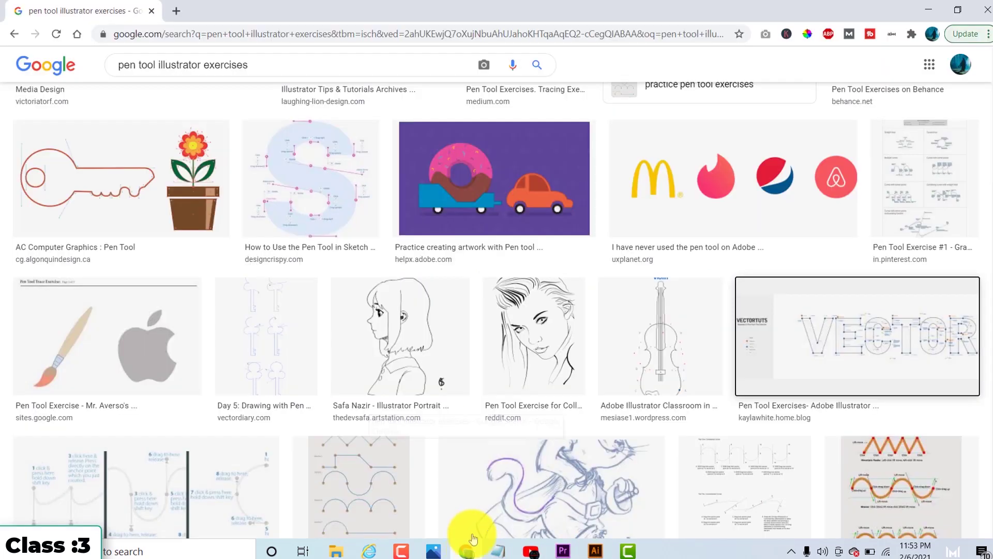
pyautogui.scroll(-3, 410, 362)
pyautogui.rightClick(400, 301)
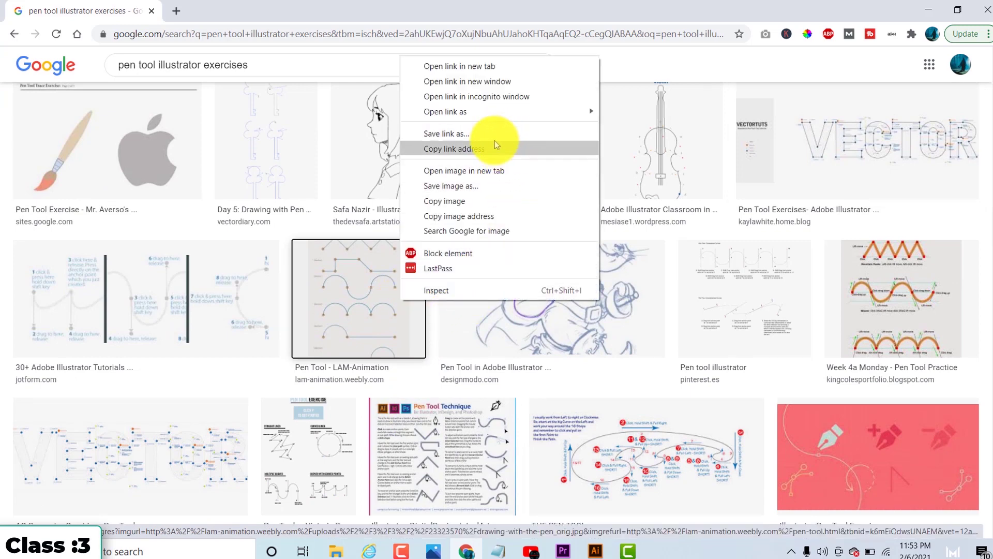
pyautogui.click(504, 203)
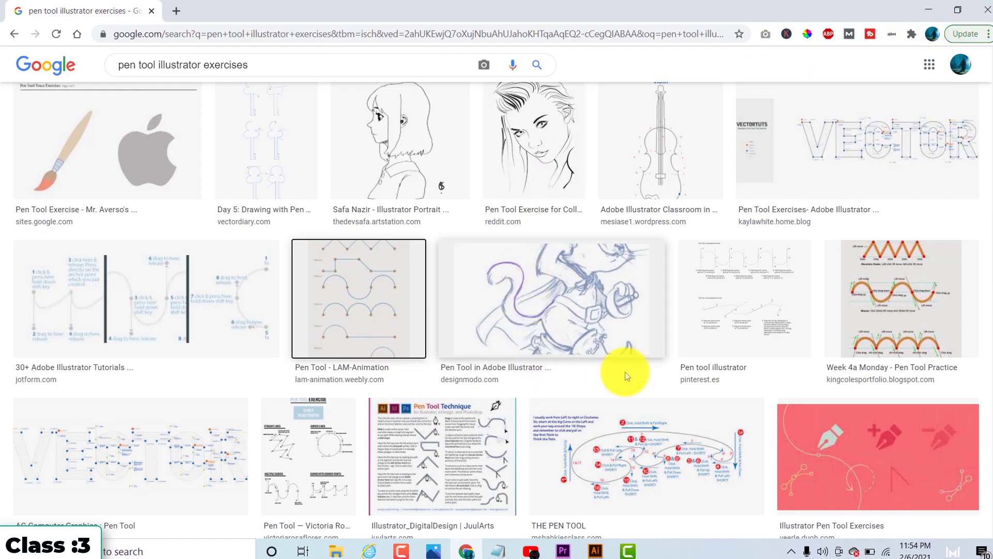
# Look through the remaining pen tool exercise images for further shapes to practise tracing
pyautogui.scroll(-3, 624, 331)
pyautogui.scroll(7, 569, 290)
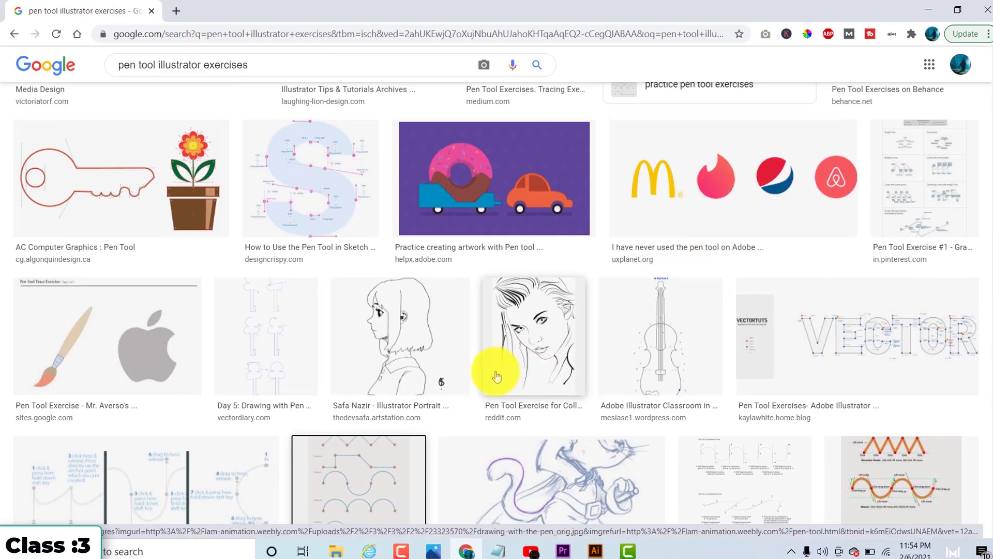
pyautogui.scroll(-15, 427, 405)
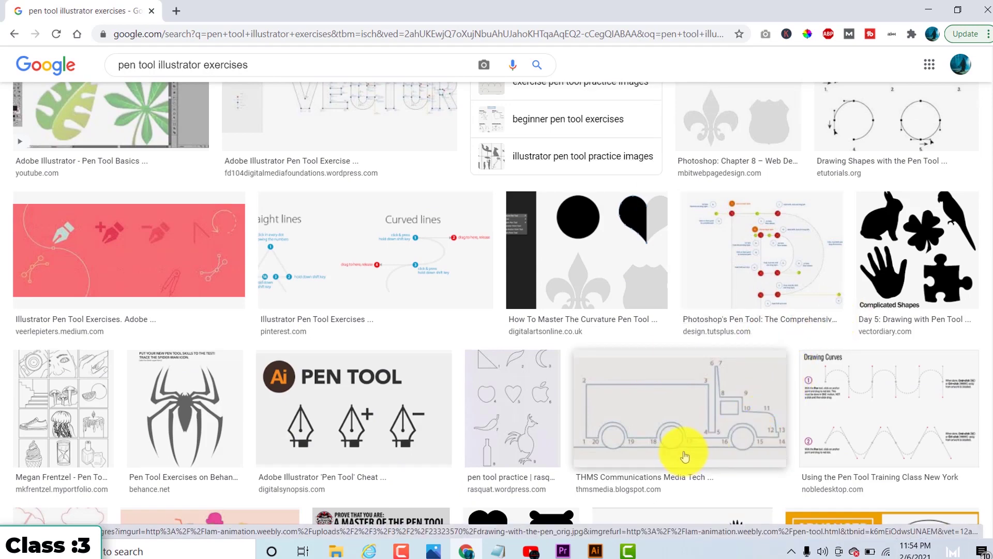
pyautogui.scroll(1, 682, 455)
pyautogui.scroll(-9, 687, 450)
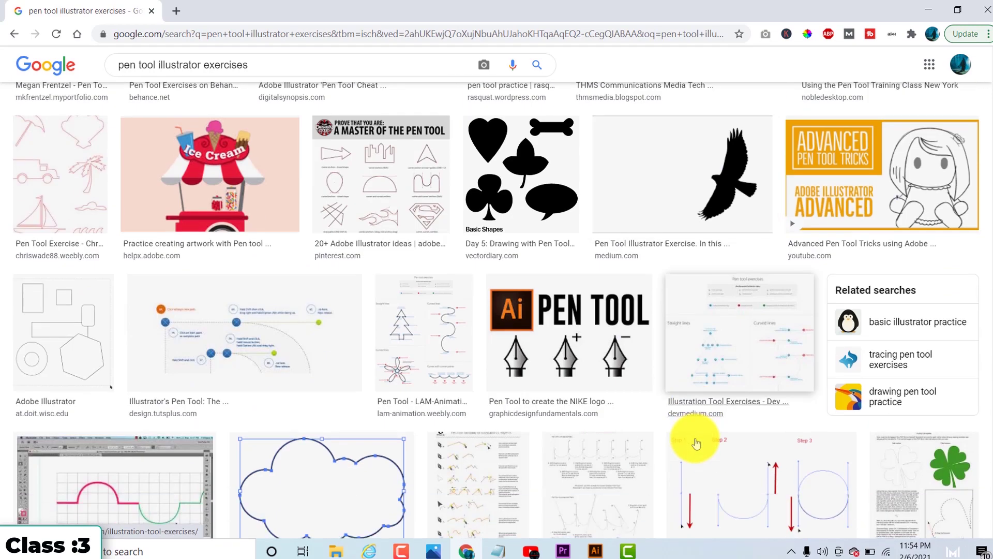
pyautogui.scroll(15, 696, 443)
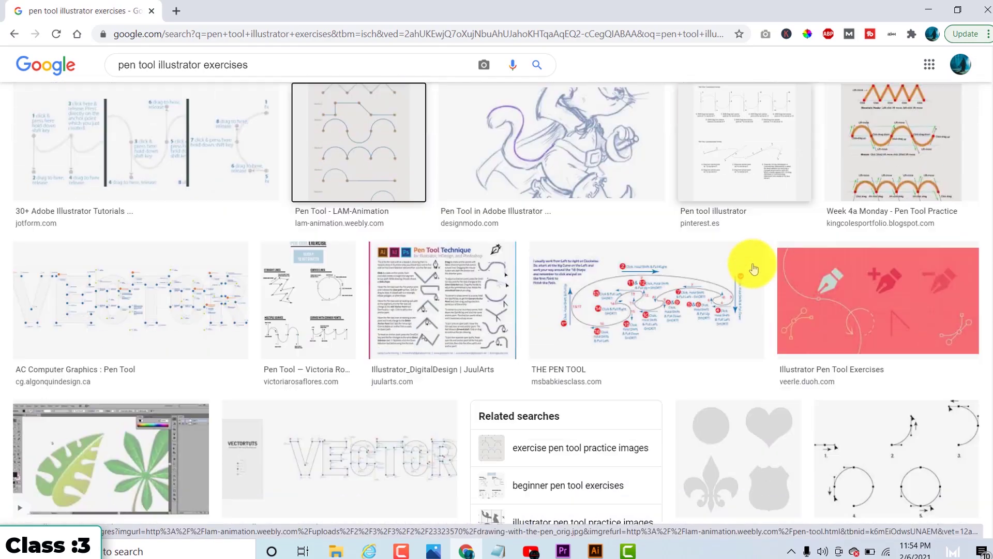
# Switch to Illustrator, paste the copied exercise image into the empty area below the VECTOR image and deselect it
pyautogui.scroll(-3, 753, 269)
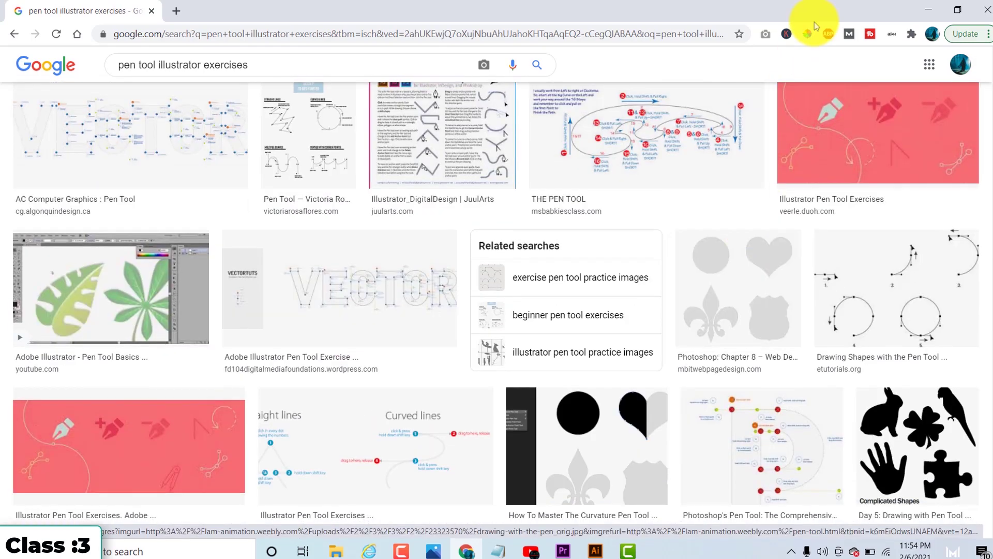
pyautogui.click(595, 551)
pyautogui.scroll(5, 406, 393)
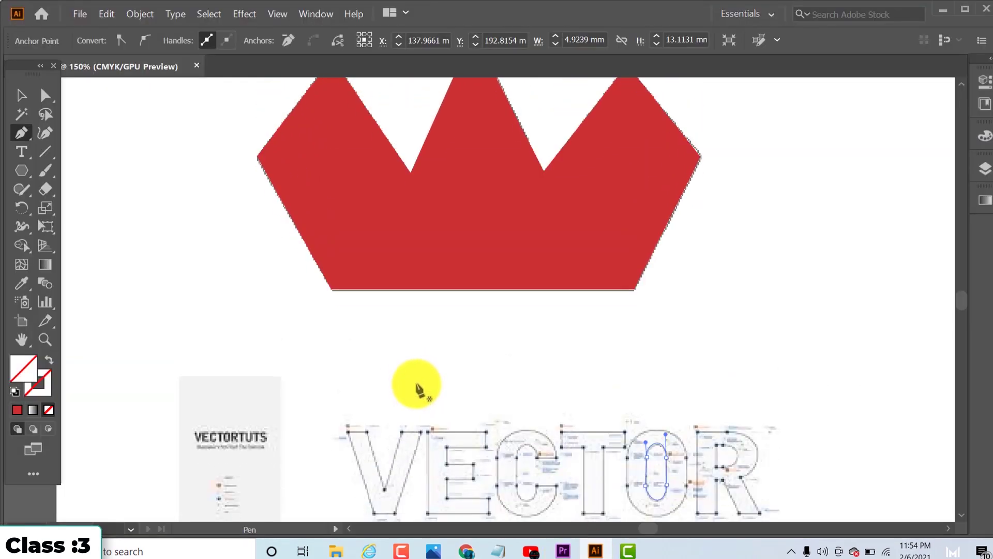
pyautogui.scroll(-10, 419, 391)
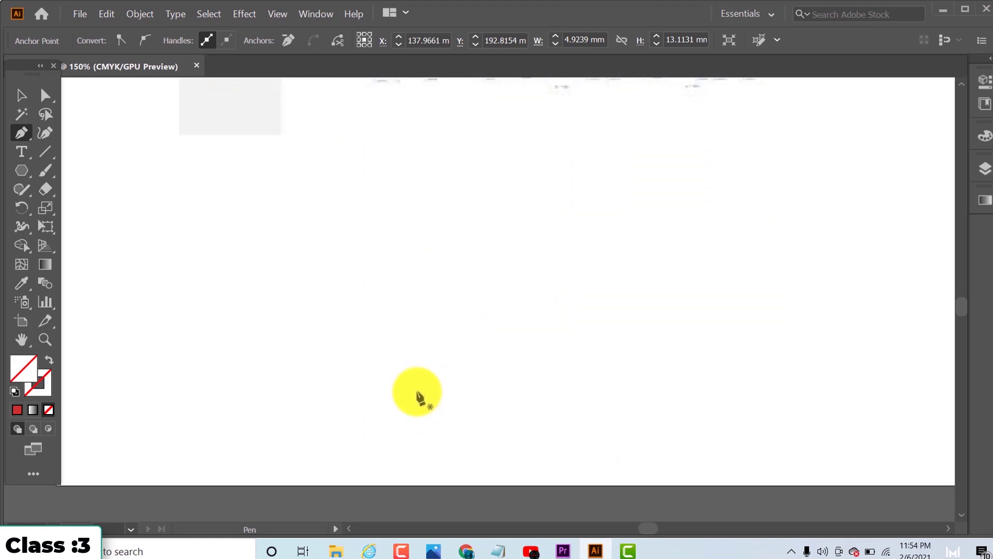
pyautogui.hotkey('ctrl', 'v')
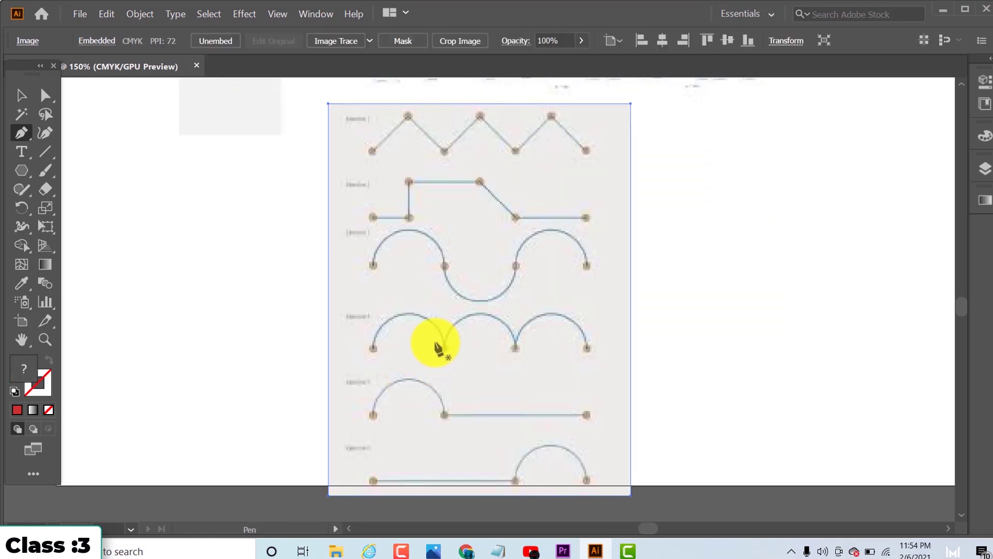
pyautogui.scroll(1, 460, 334)
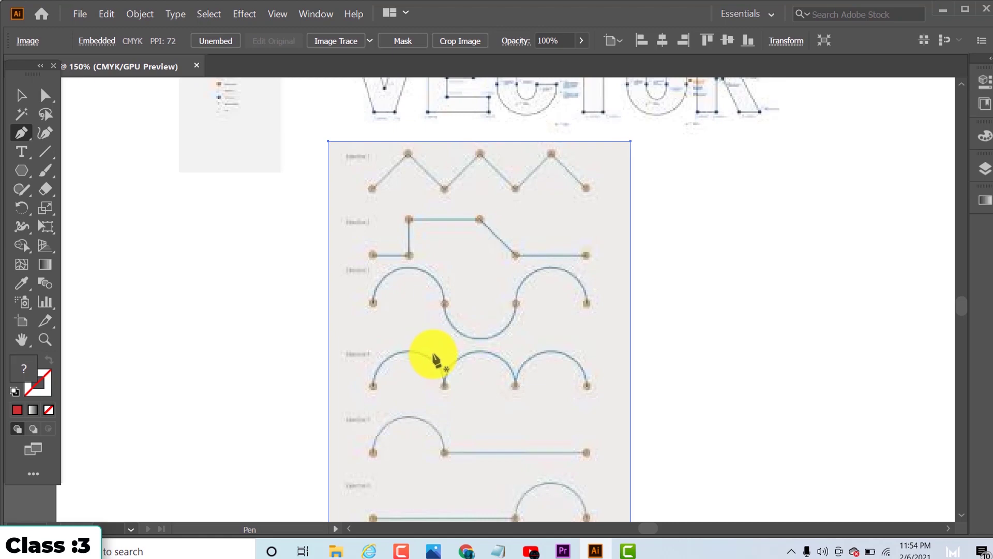
pyautogui.hotkey('ctrl', 'shift', 'a')
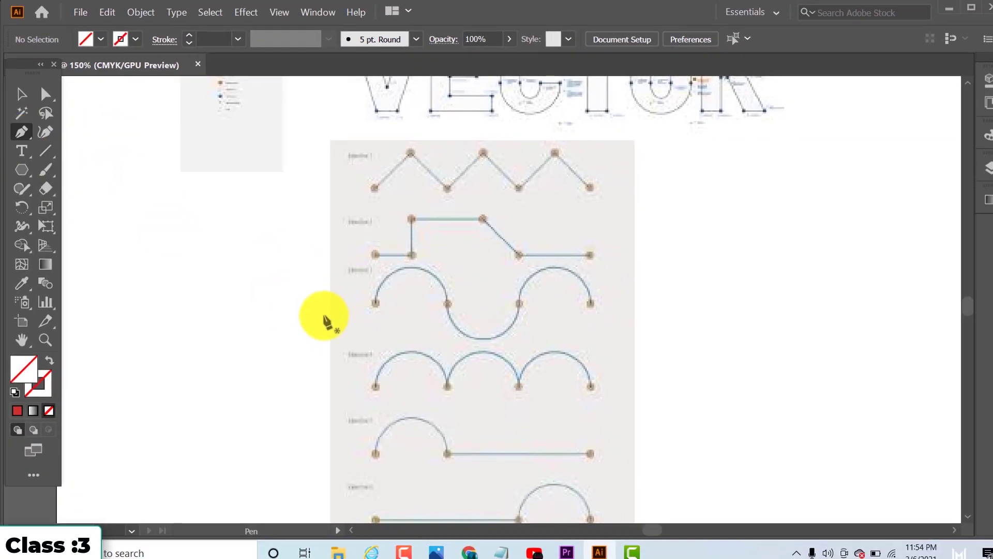
# Trace the S-shaped wave of the exercise image with the Pen tool, placing an anchor on each of its four marked points
pyautogui.click(376, 302)
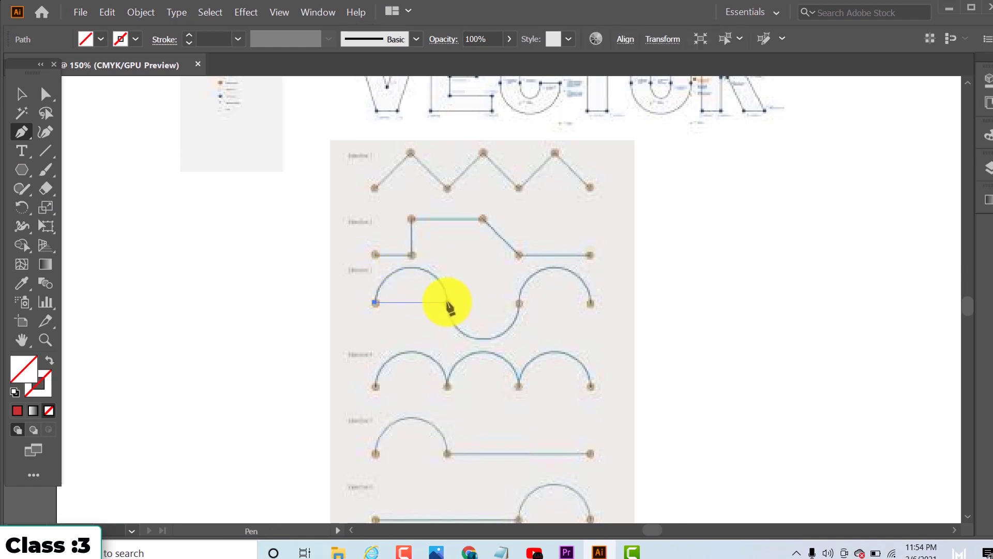
pyautogui.moveTo(448, 303); pyautogui.dragTo(474, 368)
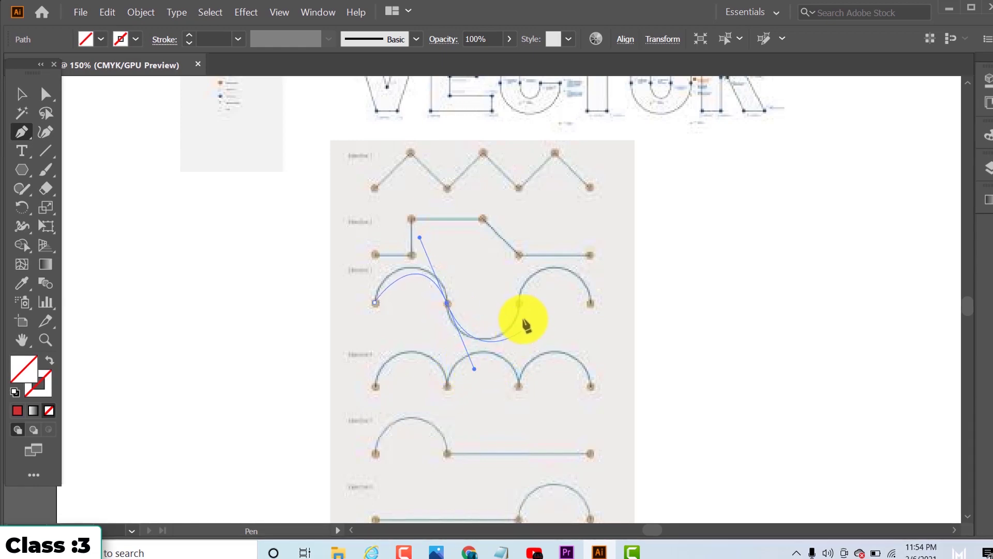
pyautogui.moveTo(519, 303); pyautogui.dragTo(521, 279)
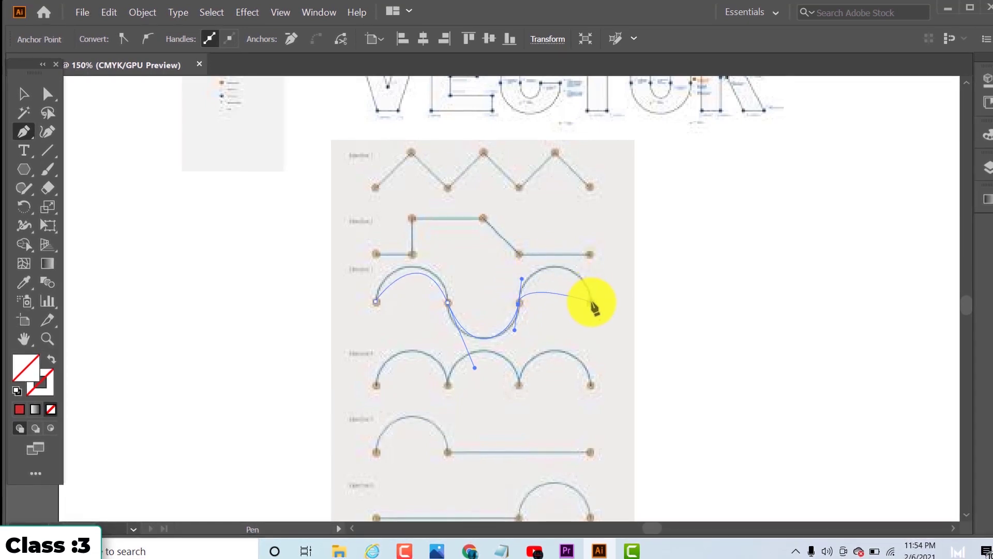
pyautogui.moveTo(591, 302); pyautogui.dragTo(600, 359)
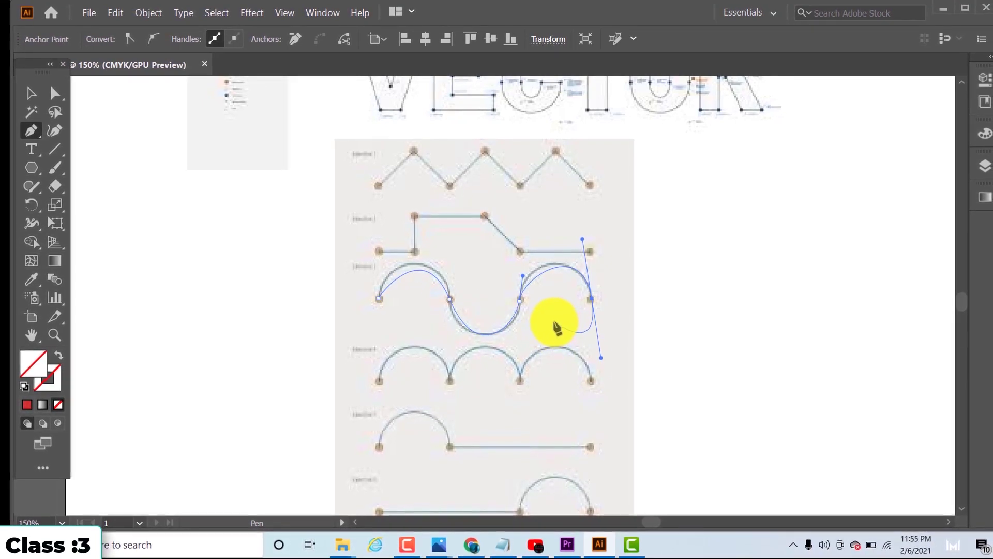
# Reshape the wave path's last upper arc and its lower arc by adjusting their handles until they follow the guide
pyautogui.press('alt')
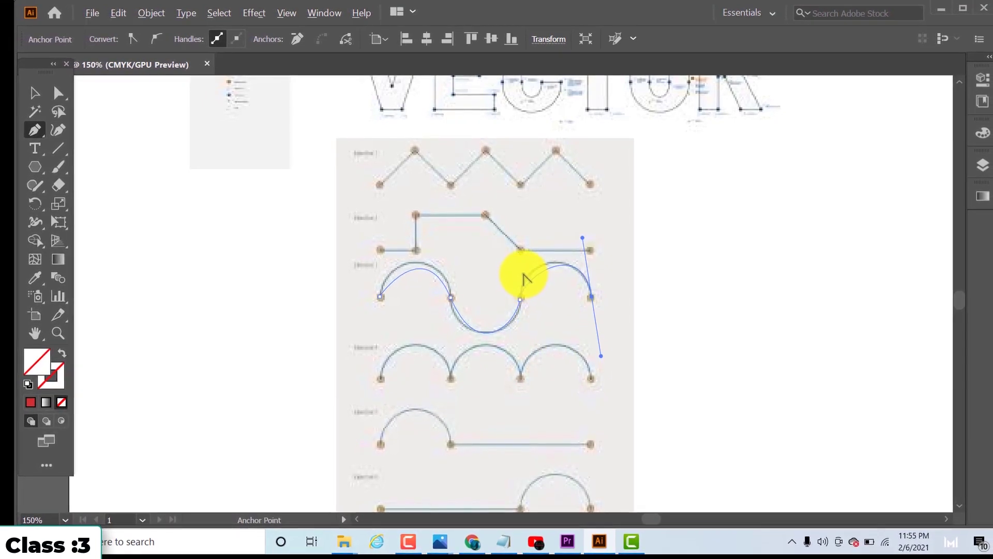
pyautogui.moveTo(520, 275); pyautogui.dragTo(520, 257)
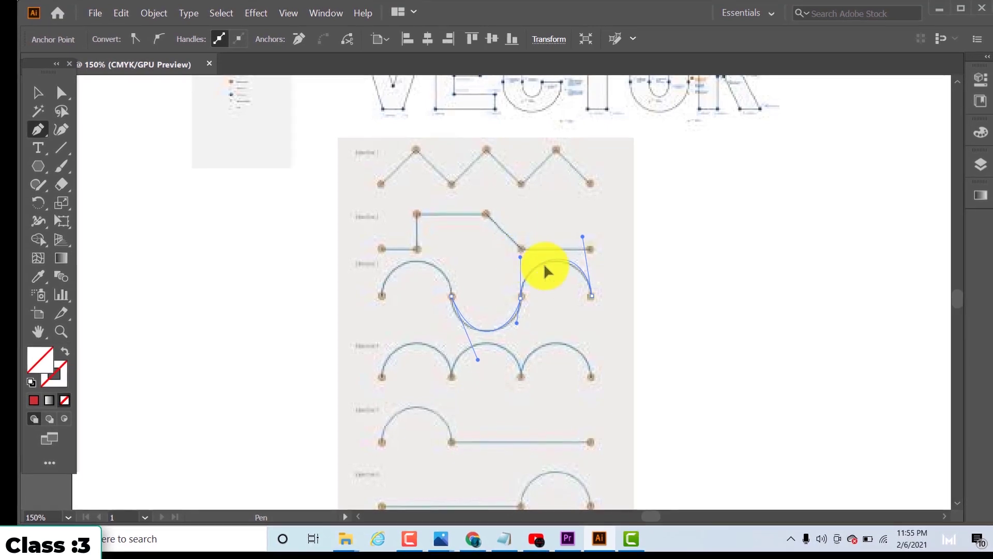
pyautogui.moveTo(583, 237); pyautogui.dragTo(585, 243)
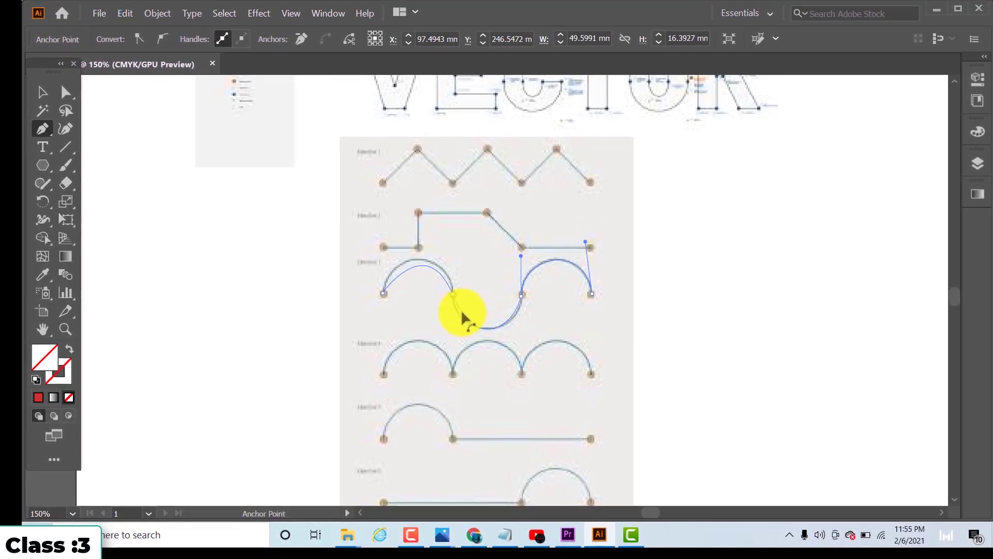
pyautogui.moveTo(462, 318); pyautogui.dragTo(507, 322)
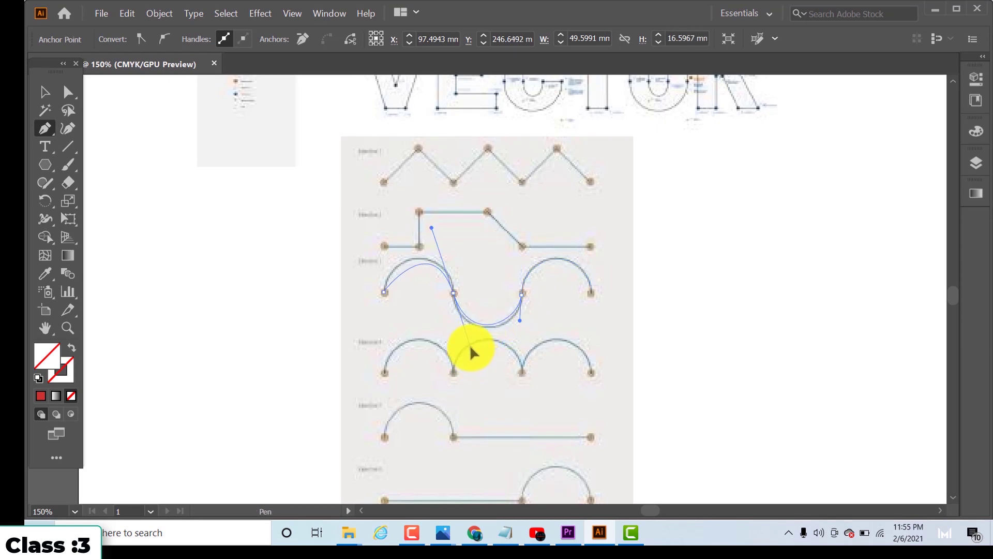
pyautogui.moveTo(467, 353); pyautogui.dragTo(466, 353)
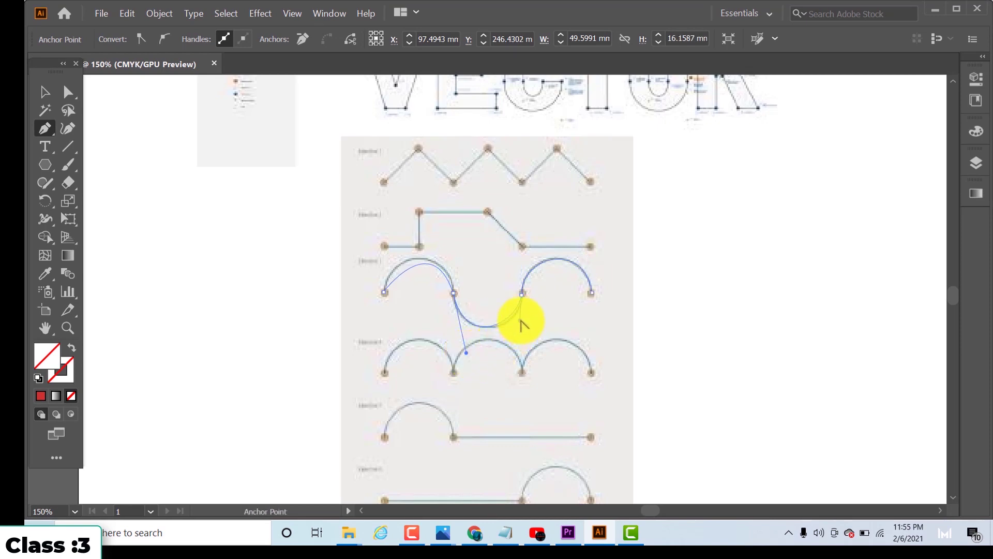
pyautogui.moveTo(522, 325); pyautogui.dragTo(523, 321)
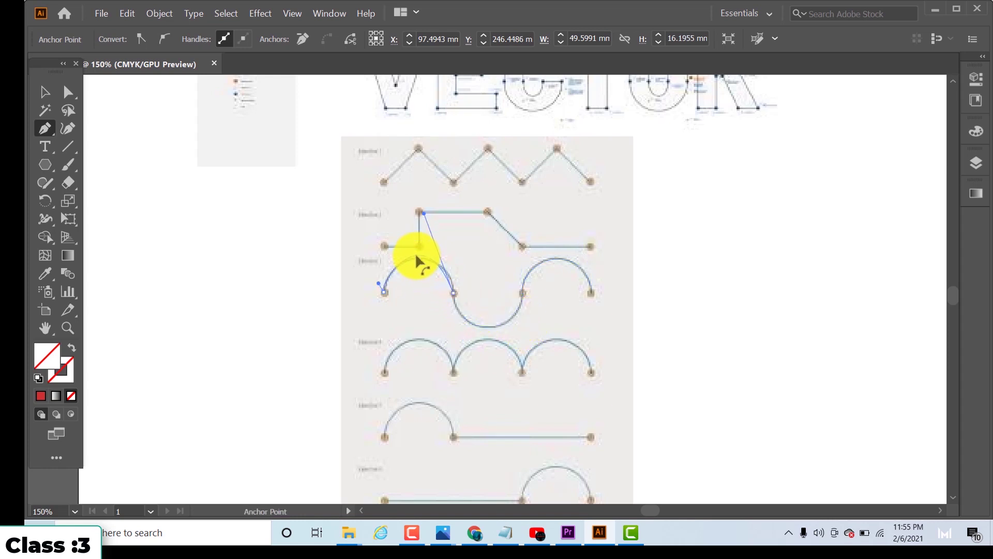
# Bend the wave path's first arc and refine the handles at both its ends to match the guide
pyautogui.moveTo(416, 262); pyautogui.dragTo(417, 260)
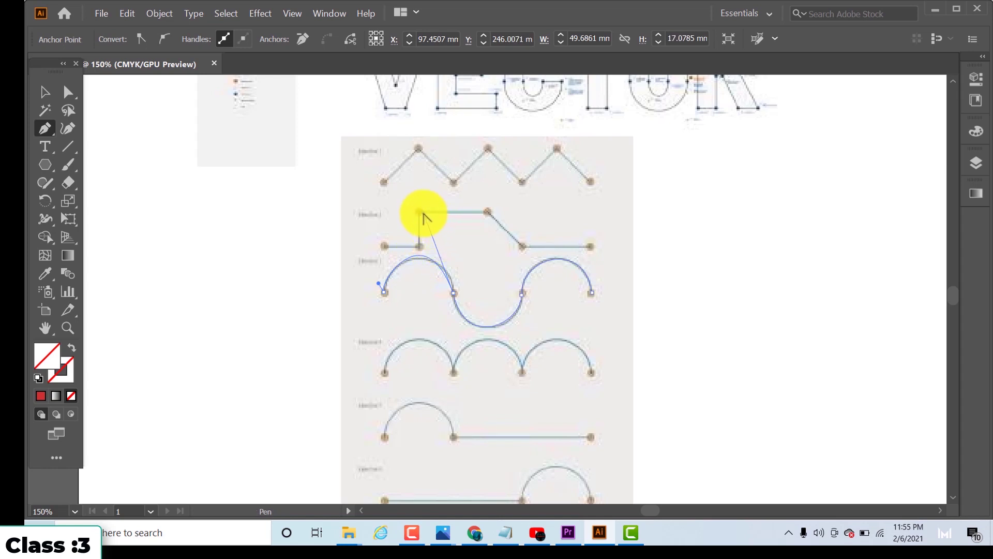
pyautogui.moveTo(423, 213); pyautogui.dragTo(440, 227)
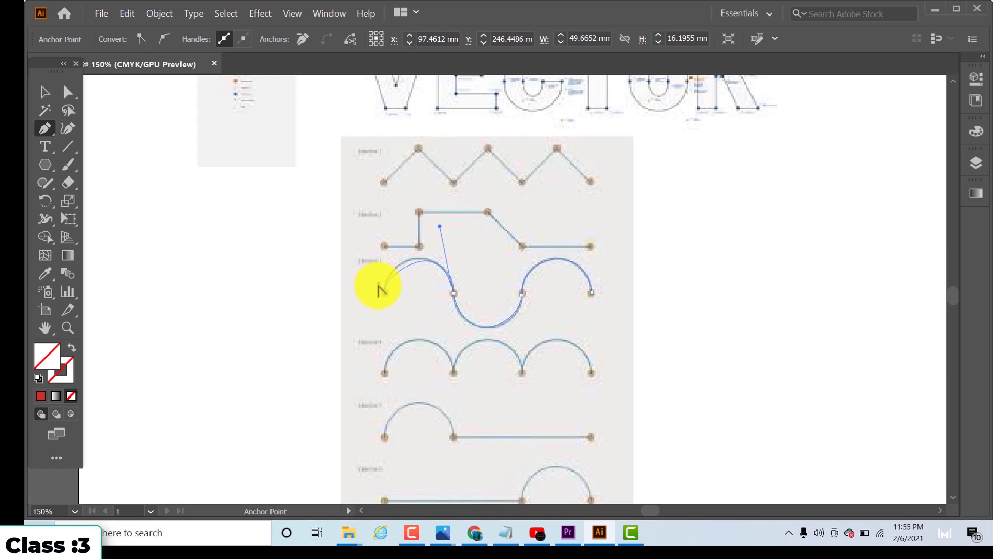
pyautogui.moveTo(377, 266); pyautogui.dragTo(378, 265)
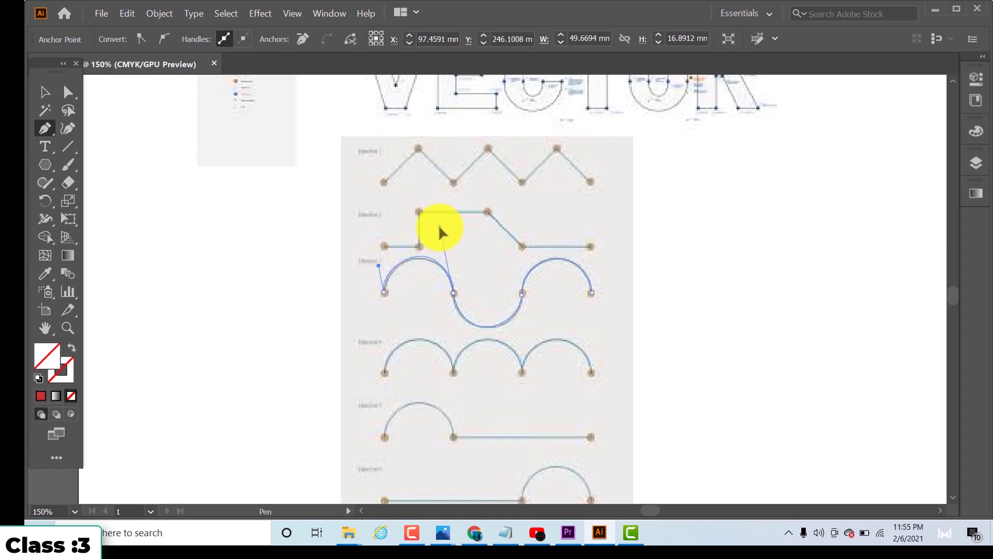
pyautogui.moveTo(440, 237); pyautogui.dragTo(441, 235)
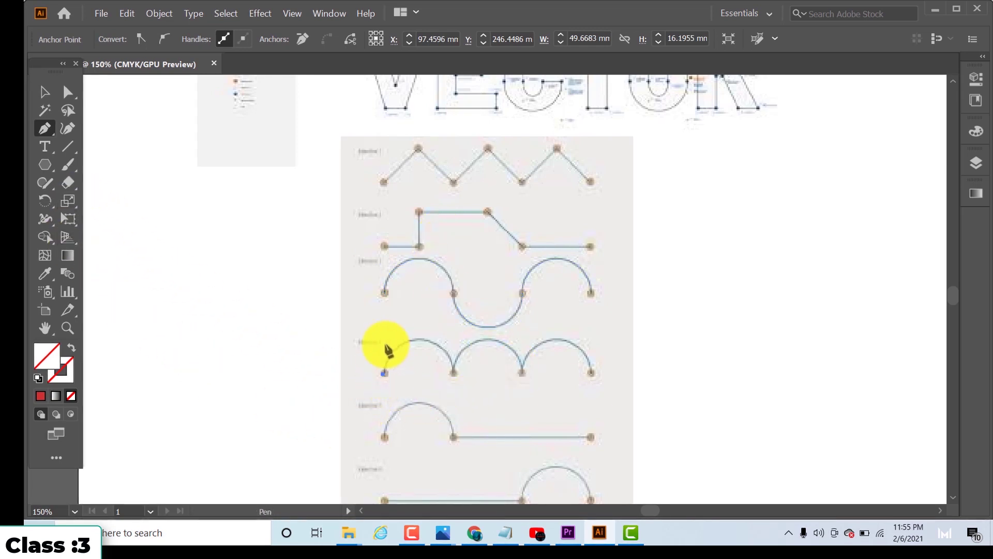
# Trace the first arch of the three-arch exercise as a new curved path and fold its outgoing handle upward into a corner
pyautogui.click(384, 372)
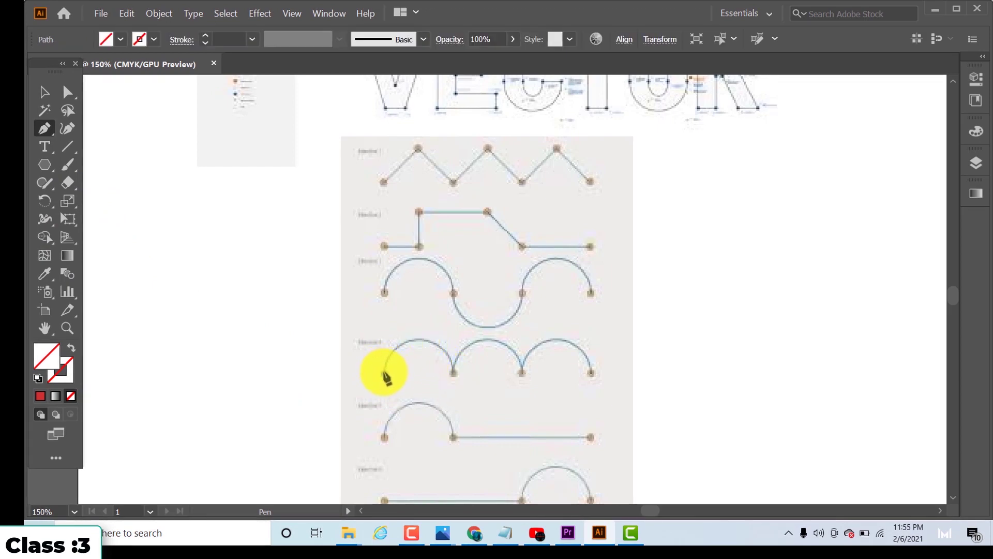
pyautogui.keyDown('ctrl'); pyautogui.click(385, 380); pyautogui.keyUp('ctrl')
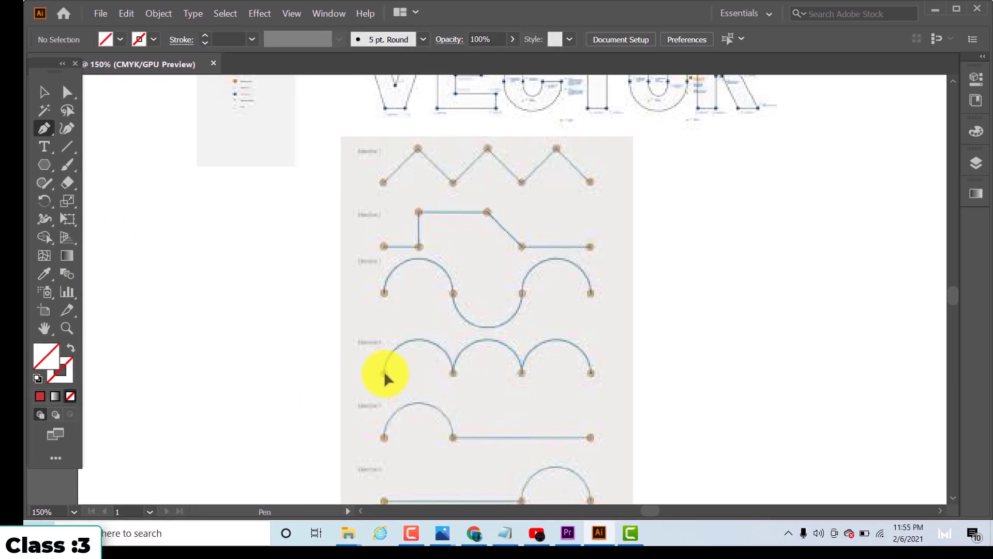
pyautogui.moveTo(392, 351); pyautogui.dragTo(385, 329)
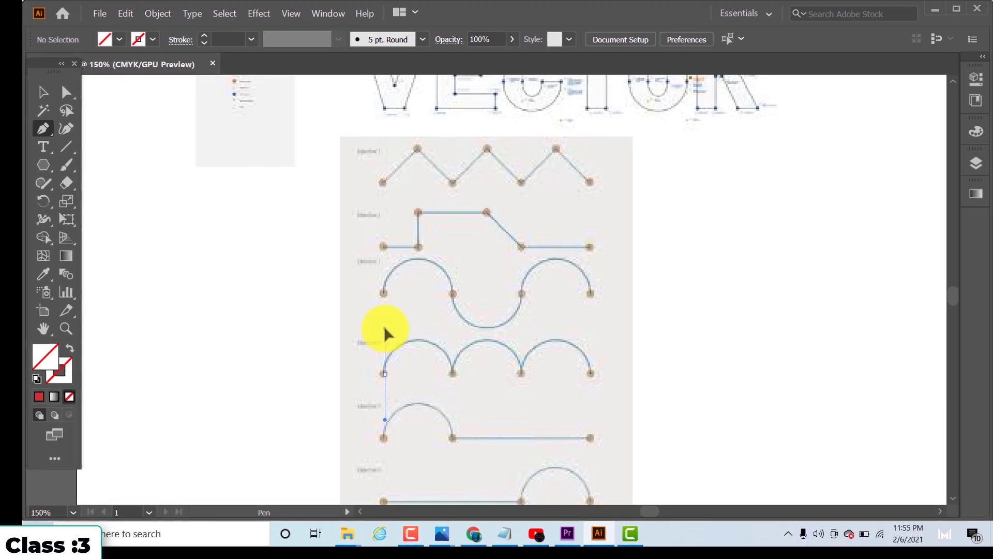
pyautogui.moveTo(451, 373); pyautogui.dragTo(453, 414)
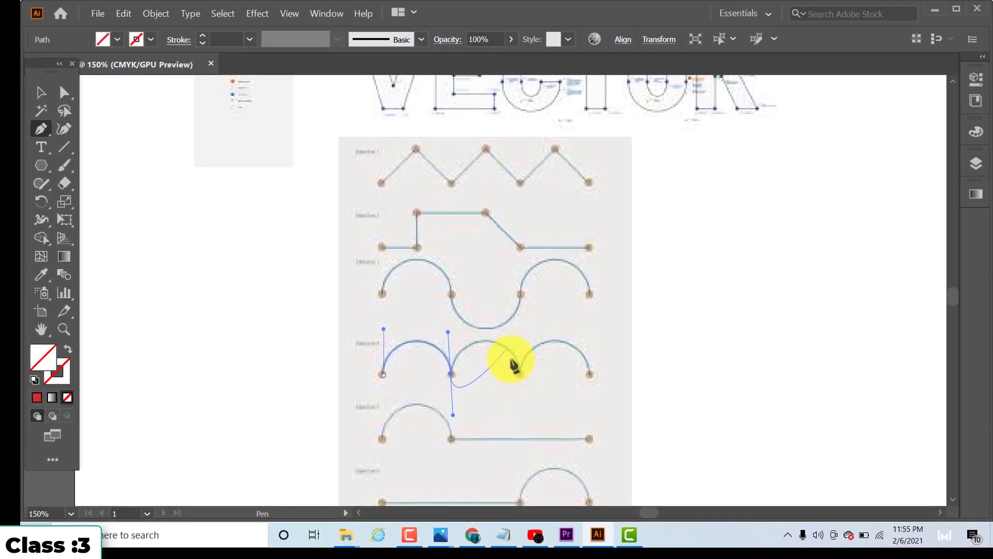
pyautogui.moveTo(519, 373); pyautogui.dragTo(503, 397)
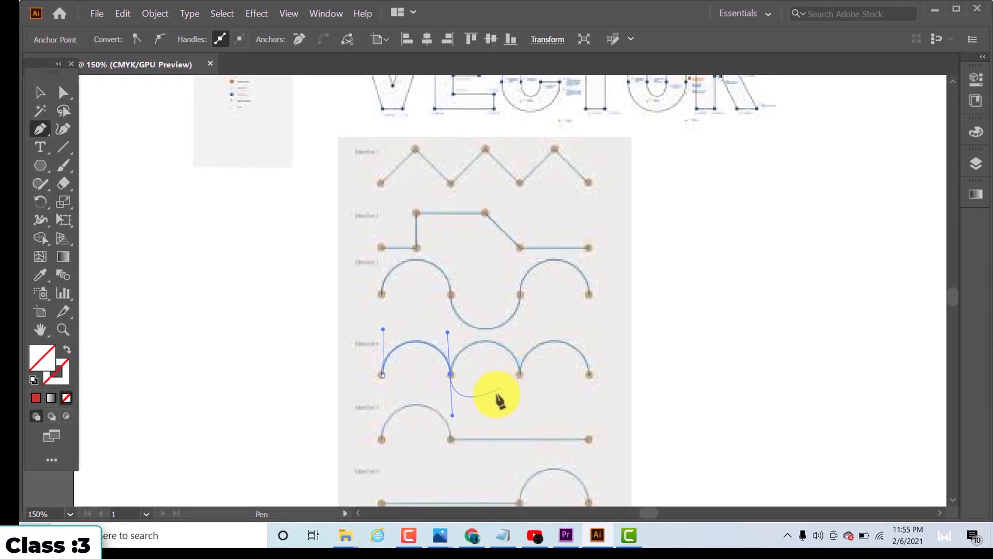
pyautogui.press('alt')
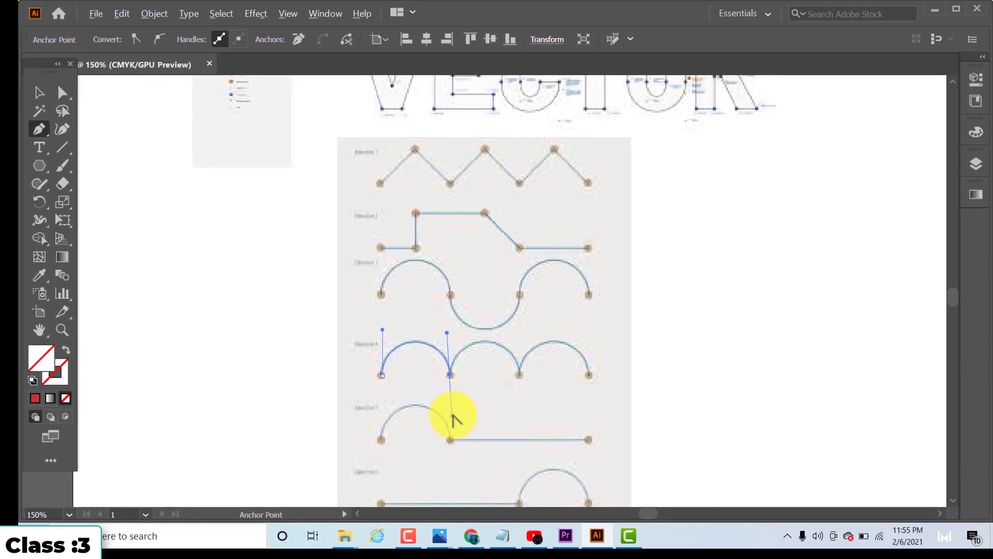
pyautogui.moveTo(451, 421); pyautogui.dragTo(451, 335)
# Trace the second and third arches, folding the handle upward at the corner between them and adjusting the third arch's handles
pyautogui.click(518, 376)
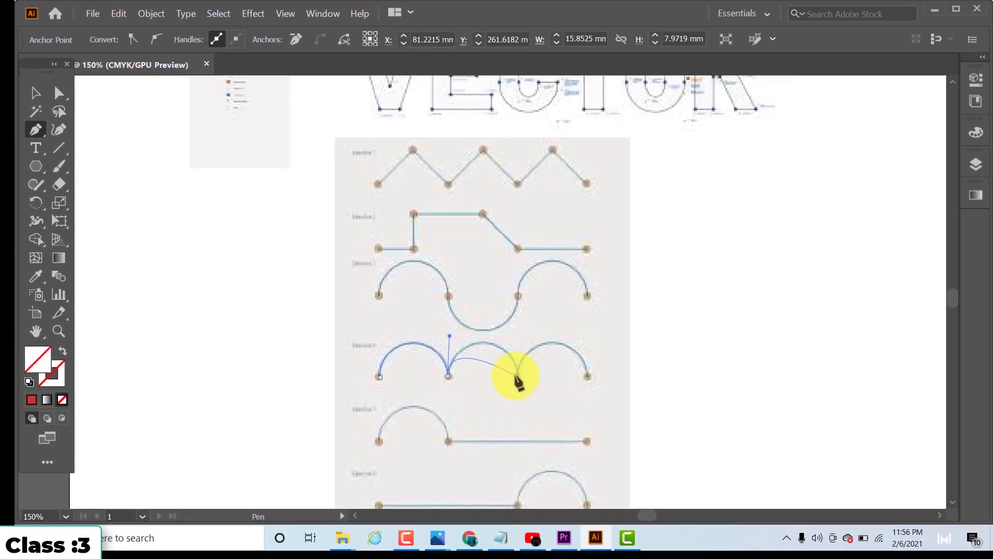
pyautogui.moveTo(517, 381); pyautogui.dragTo(519, 422)
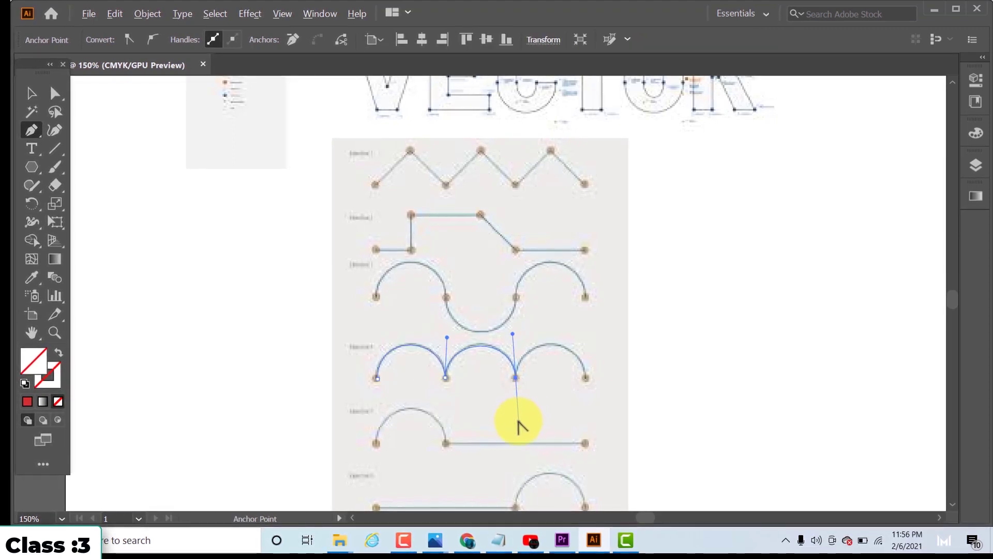
pyautogui.moveTo(518, 421); pyautogui.dragTo(528, 334)
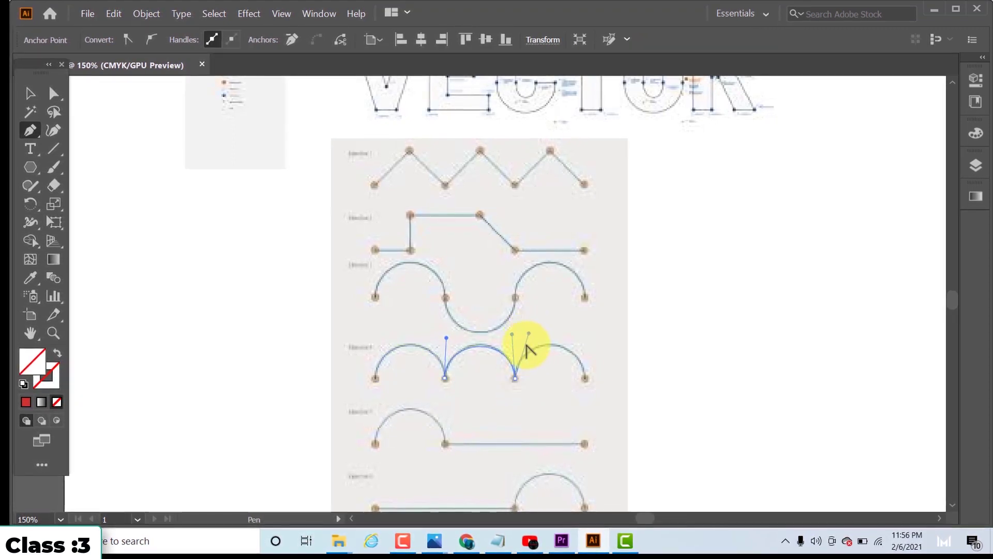
pyautogui.moveTo(585, 380); pyautogui.dragTo(593, 430)
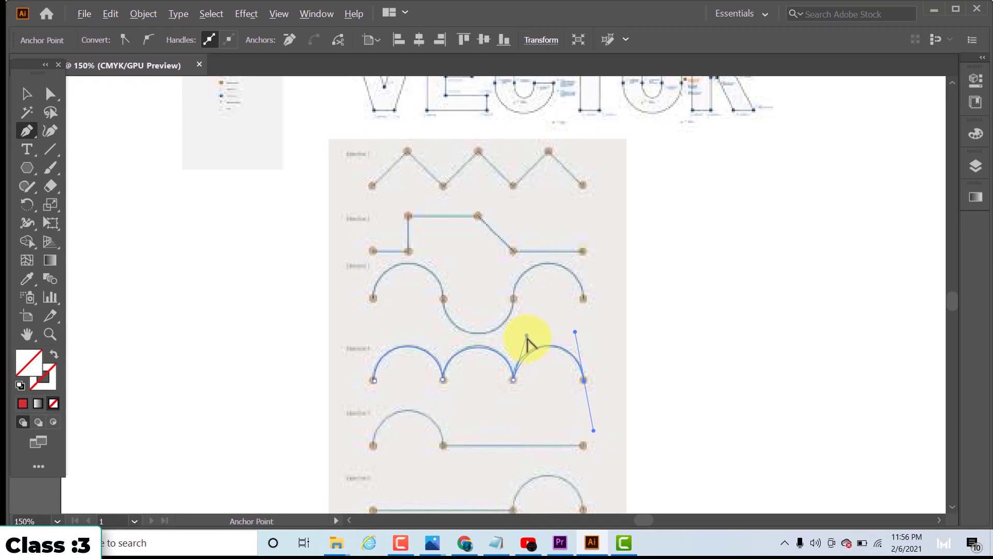
pyautogui.moveTo(527, 336); pyautogui.dragTo(579, 335)
pyautogui.keyDown('ctrl'); pyautogui.click(567, 348); pyautogui.keyUp('ctrl')
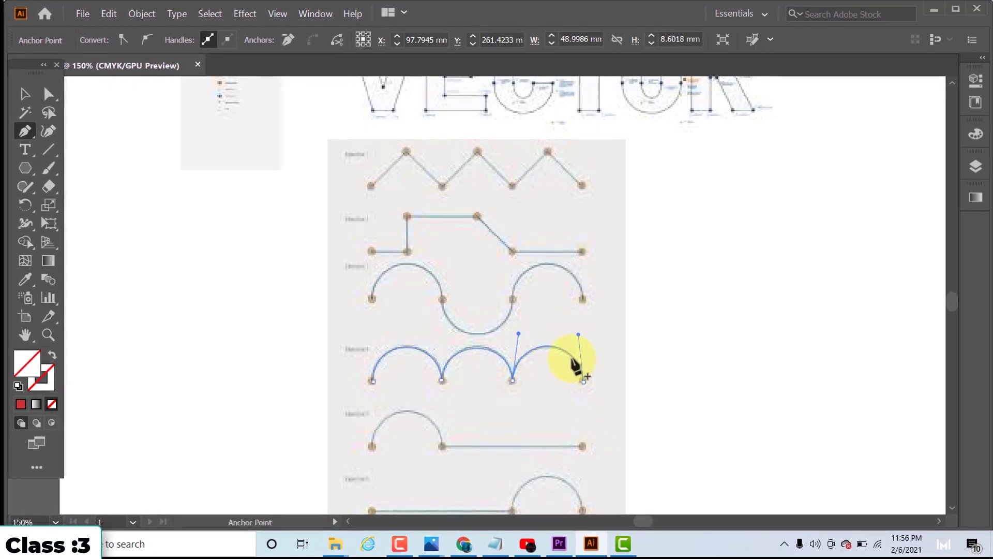
# Check the traced arches up close and display the tools grouped with the Pen tool
pyautogui.scroll(7, 561, 378)
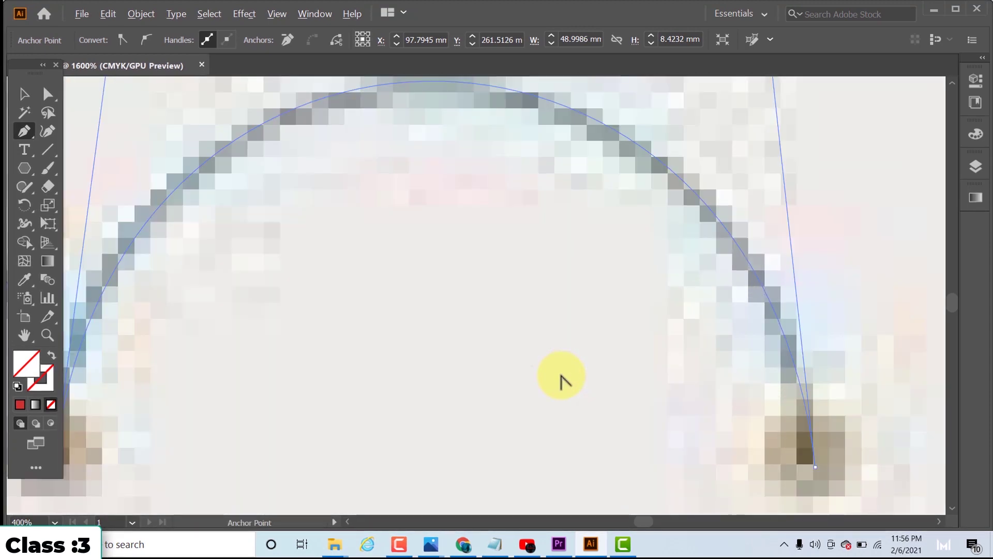
pyautogui.scroll(-5, 562, 378)
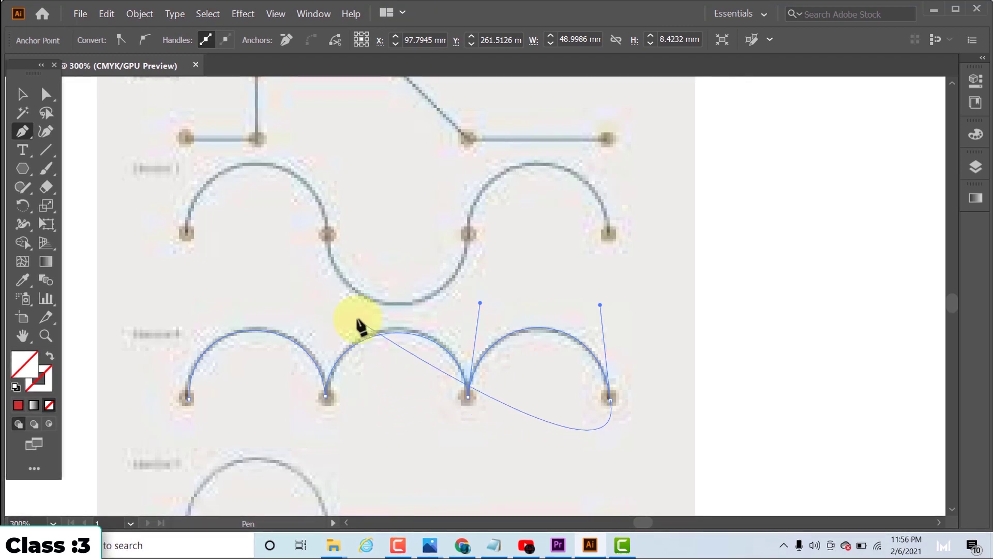
pyautogui.press('a')
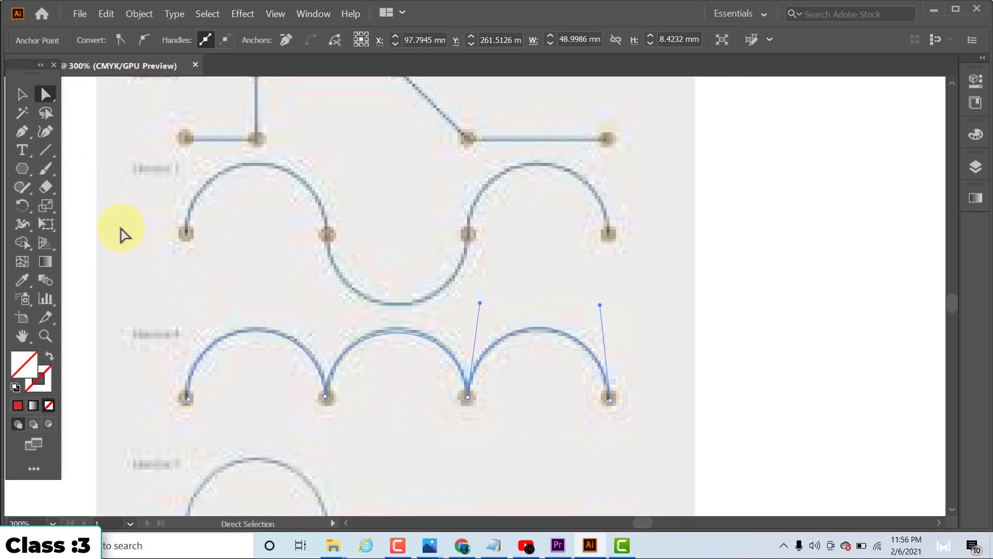
pyautogui.click(20, 133)
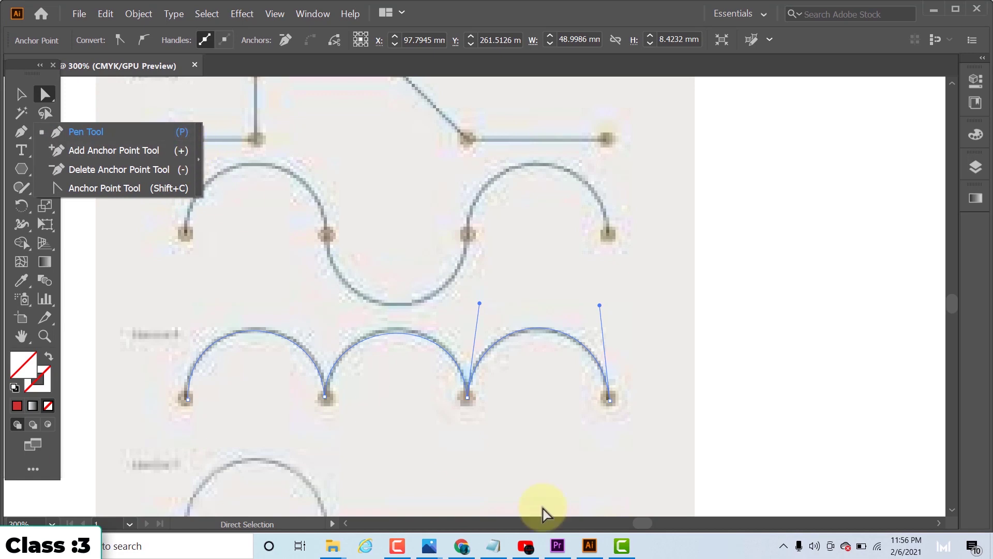
pyautogui.scroll(-5, 628, 381)
pyautogui.scroll(-6, 616, 371)
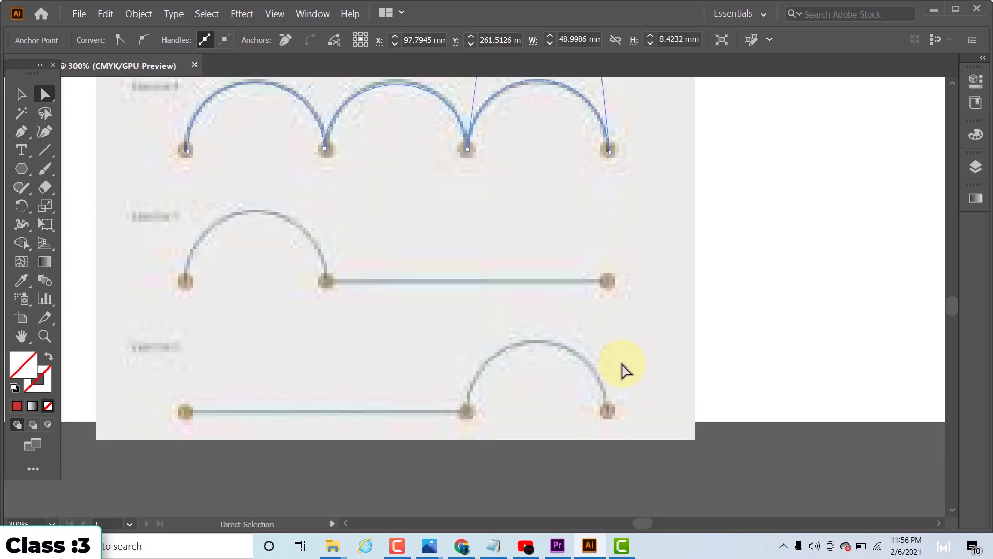
pyautogui.scroll(4, 623, 367)
pyautogui.scroll(12, 625, 359)
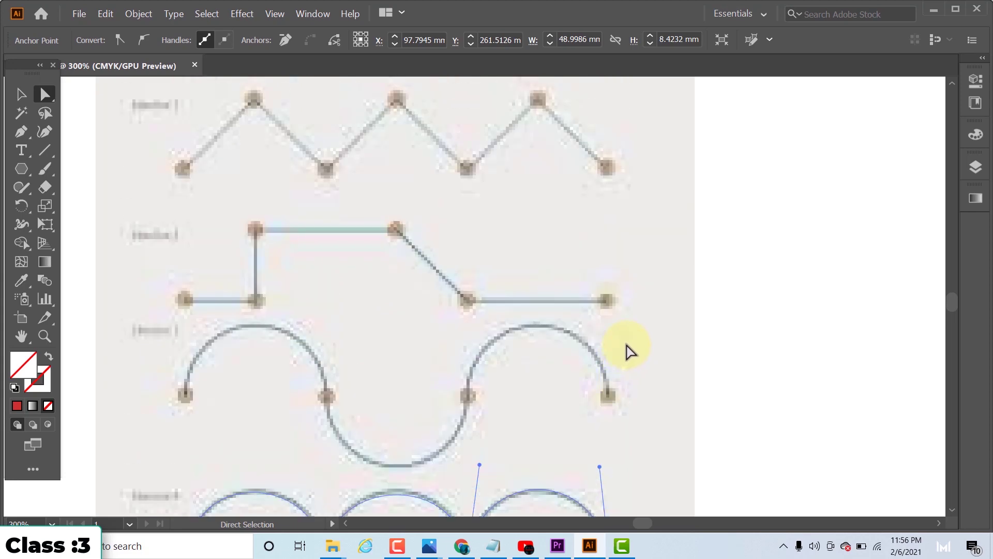
# Draw a large rectangle in the empty canvas area beside the artboard and fill it with dark red 993333
pyautogui.scroll(-1, 628, 348)
pyautogui.scroll(-8, 627, 348)
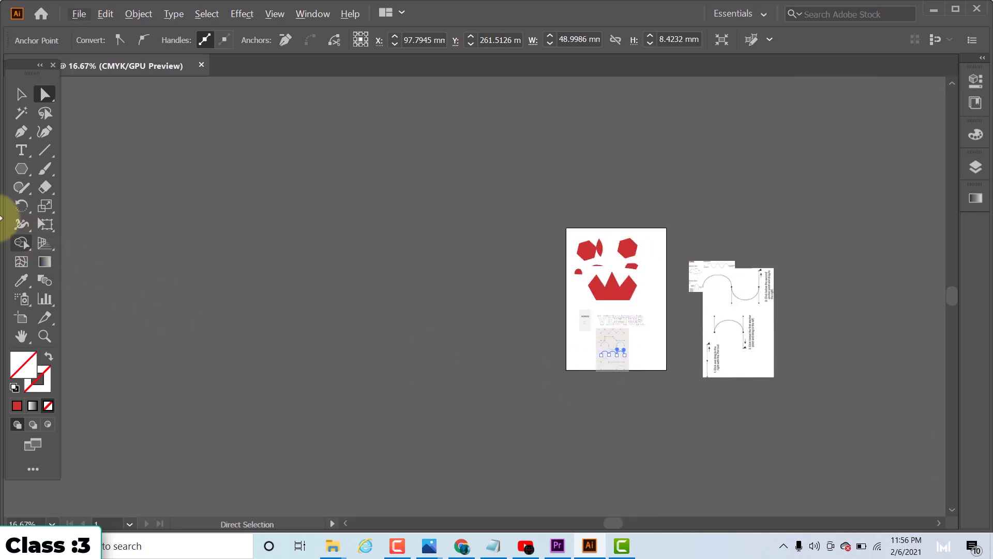
pyautogui.click(25, 173)
pyautogui.moveTo(26, 172); pyautogui.dragTo(59, 169)
pyautogui.moveTo(213, 188); pyautogui.dragTo(389, 363)
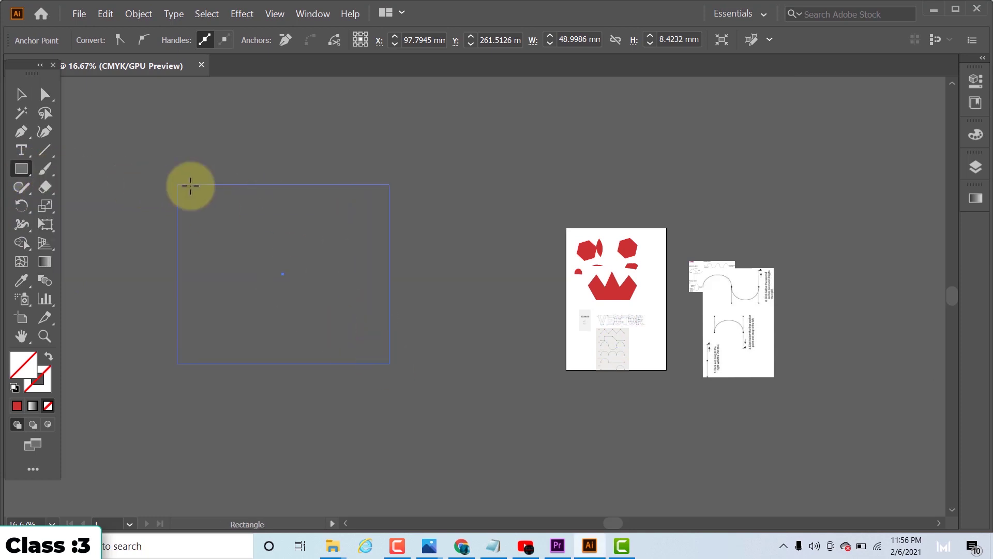
pyautogui.doubleClick(24, 366)
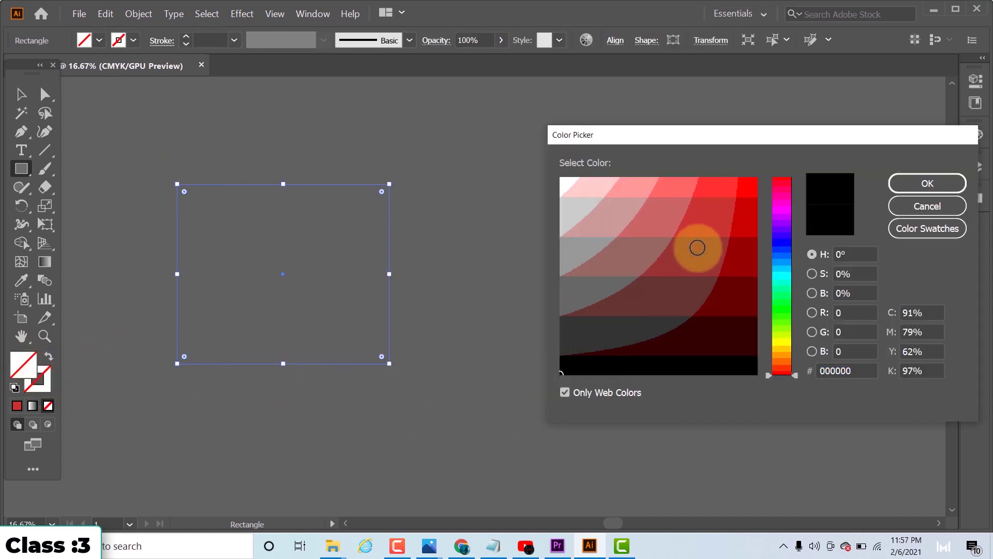
pyautogui.click(700, 244)
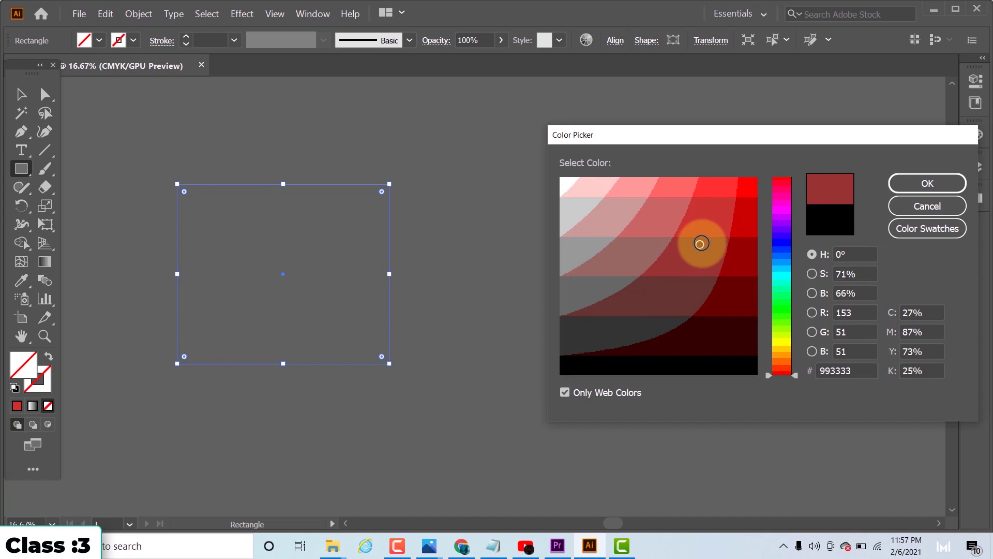
pyautogui.click(942, 188)
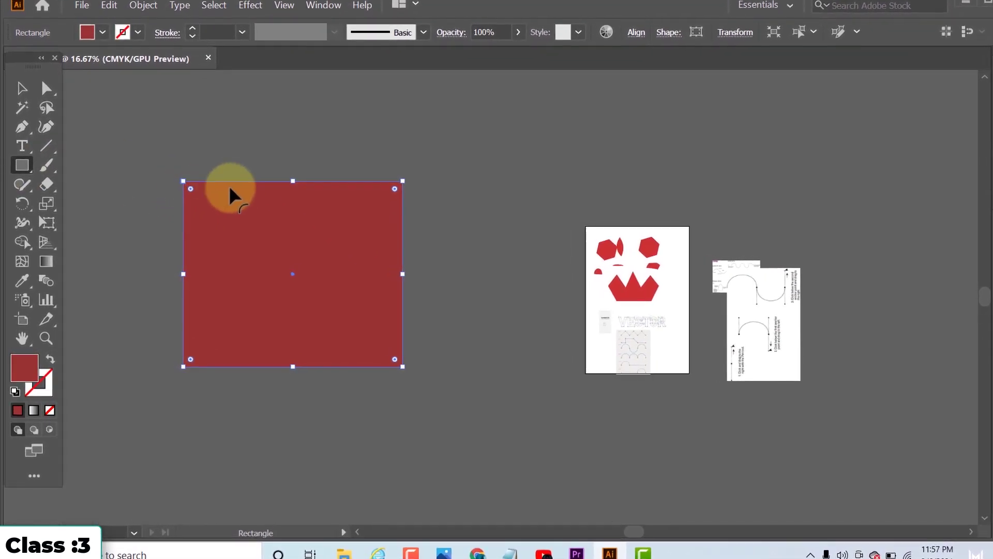
# Add two anchor points on the red rectangle's top edge and one on its right edge with the Add Anchor Point tool
pyautogui.click(21, 127)
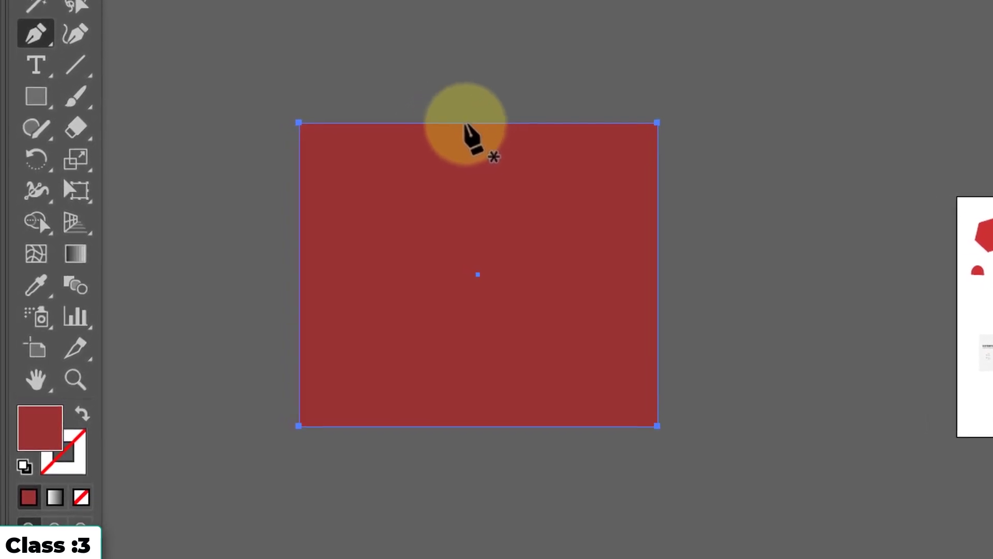
pyautogui.click(467, 123)
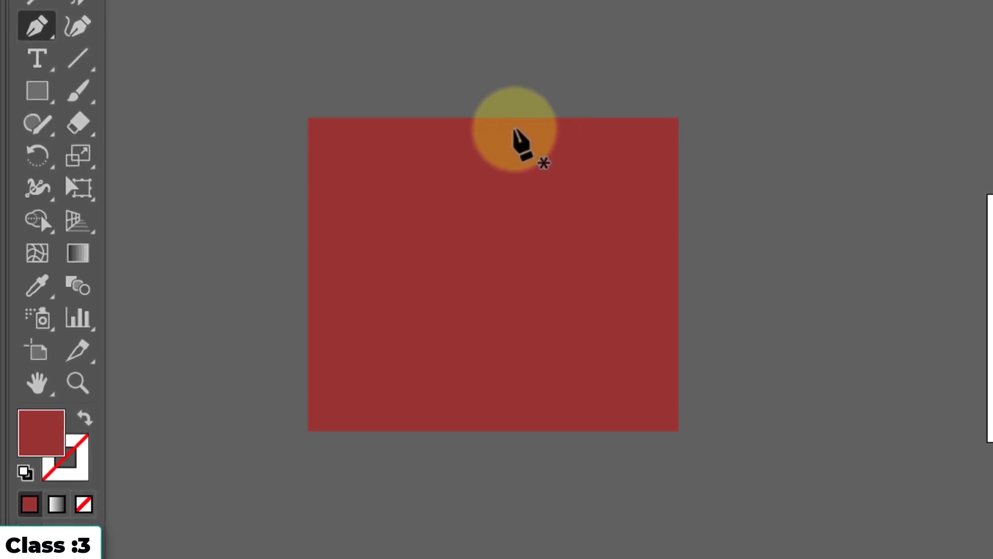
pyautogui.moveTo(39, 23); pyautogui.dragTo(132, 75)
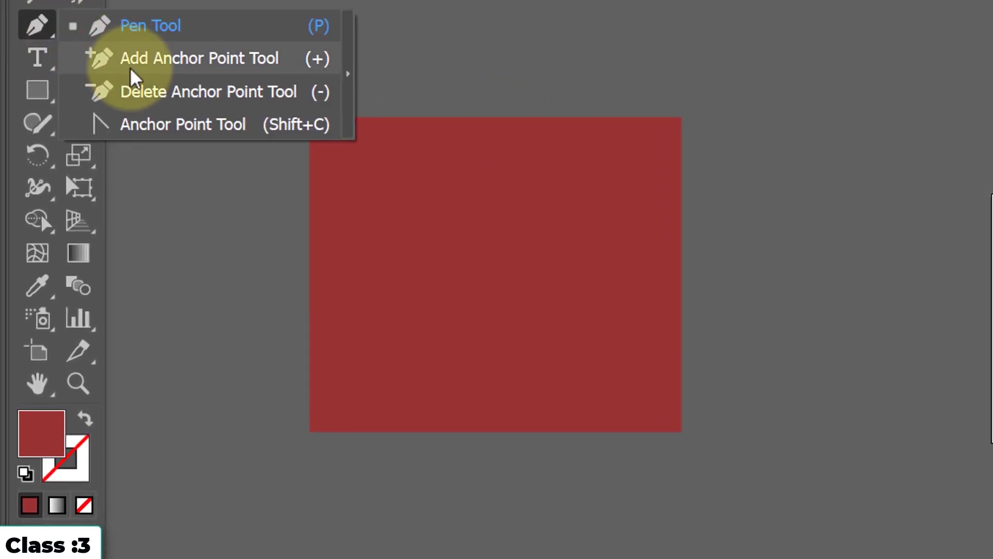
pyautogui.click(164, 67)
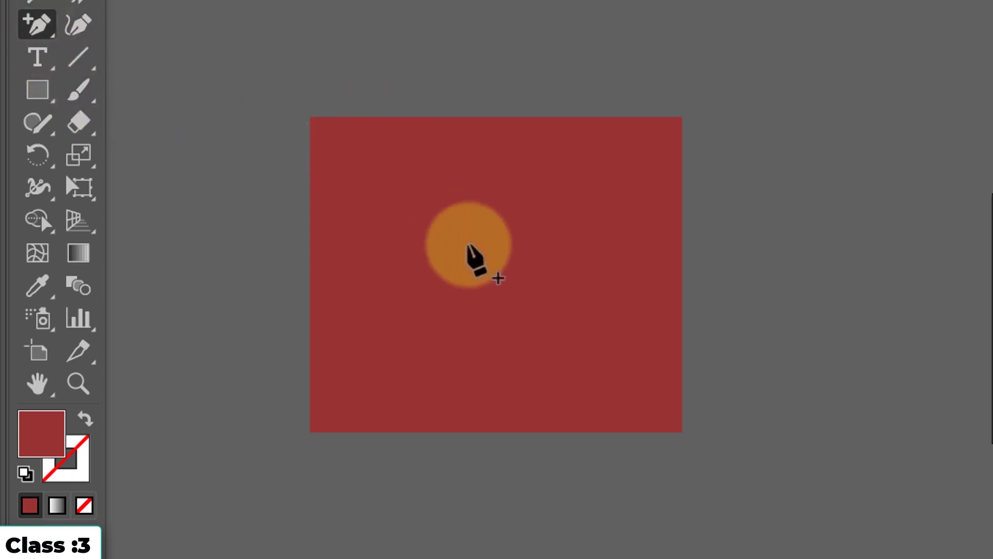
pyautogui.press('v')
pyautogui.click(474, 262)
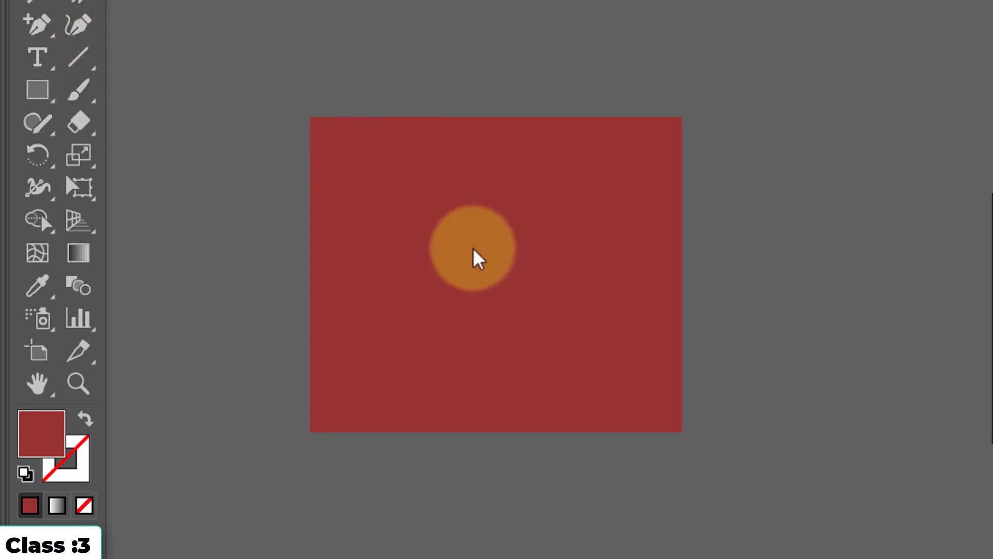
pyautogui.moveTo(193, 145); pyautogui.dragTo(351, 193)
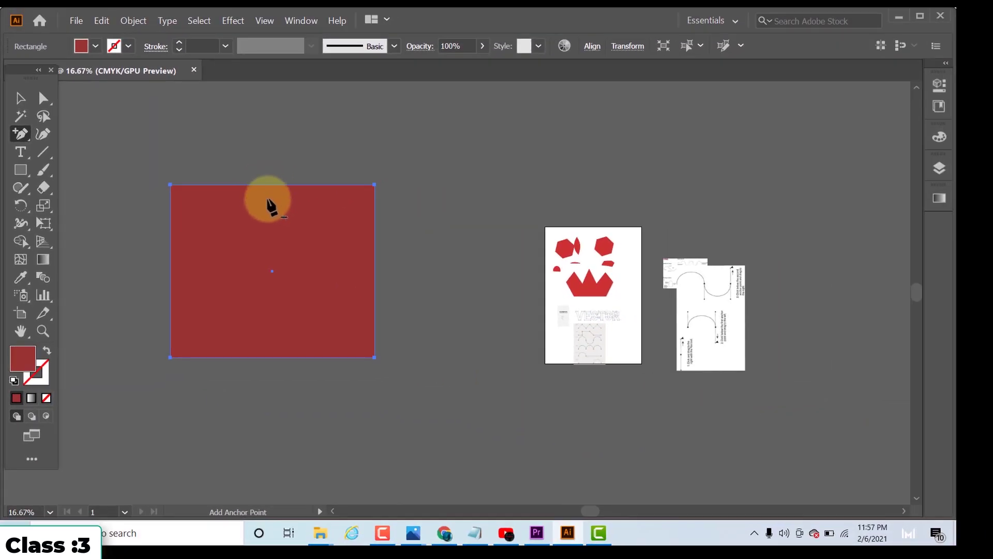
pyautogui.scroll(3, 269, 203)
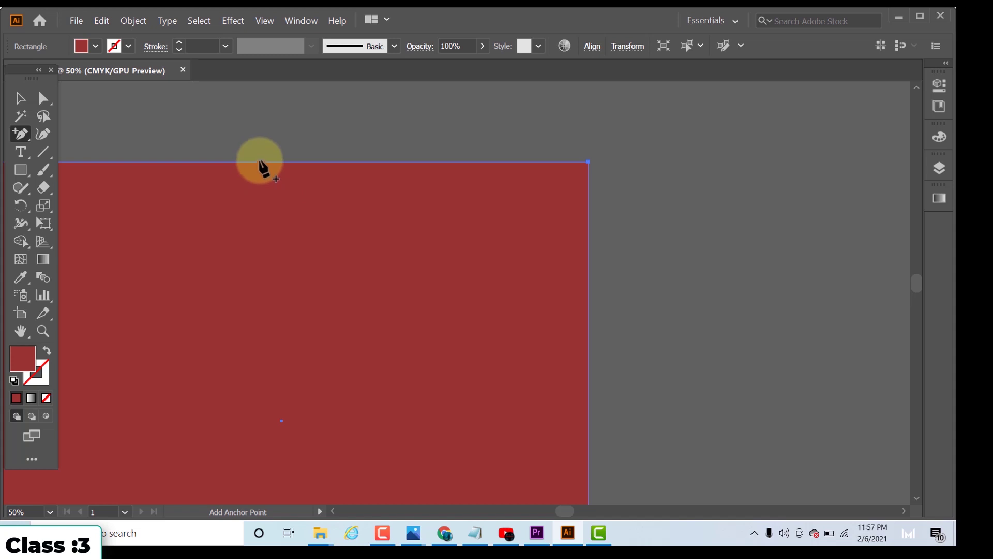
pyautogui.click(260, 163)
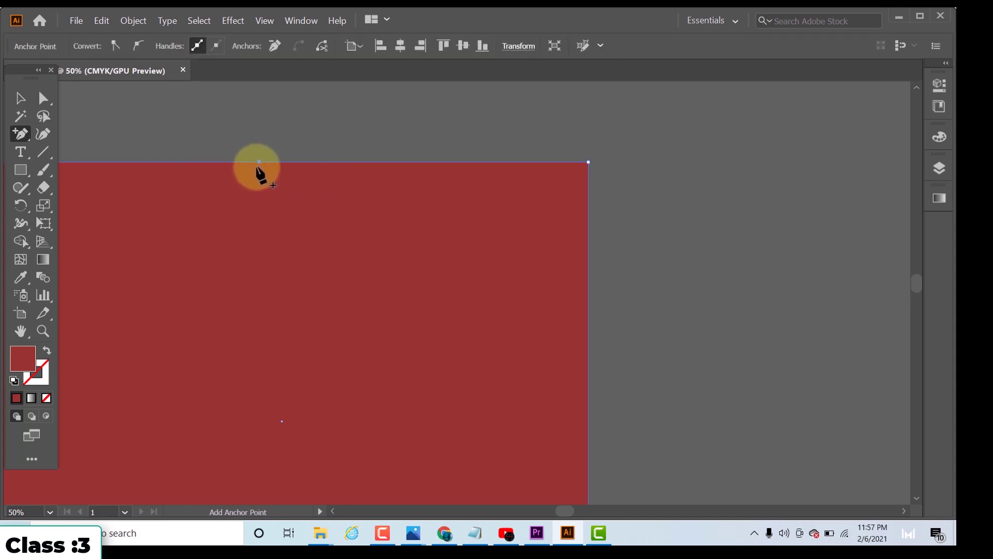
pyautogui.click(588, 413)
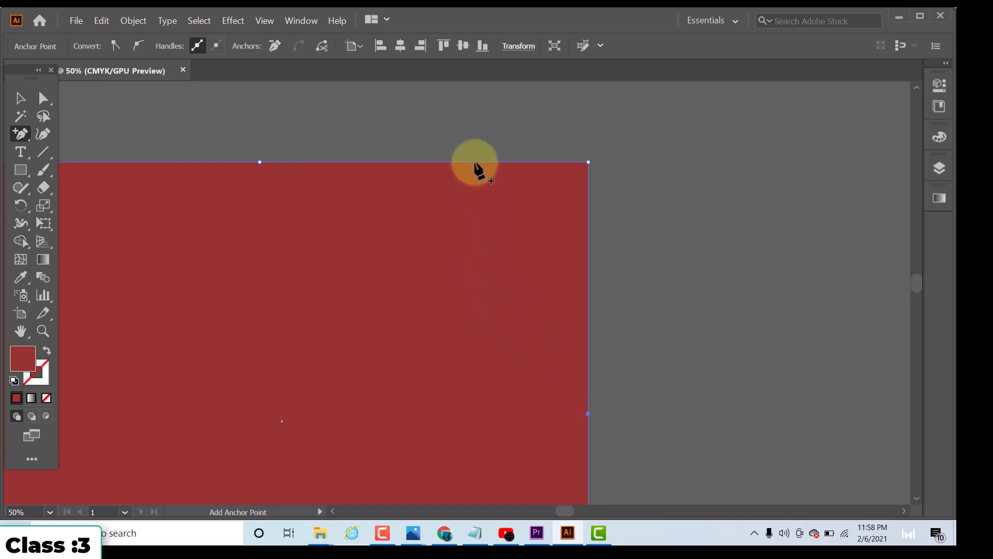
# Add two anchor points along the red rectangle's bottom edge
pyautogui.scroll(-5, 480, 325)
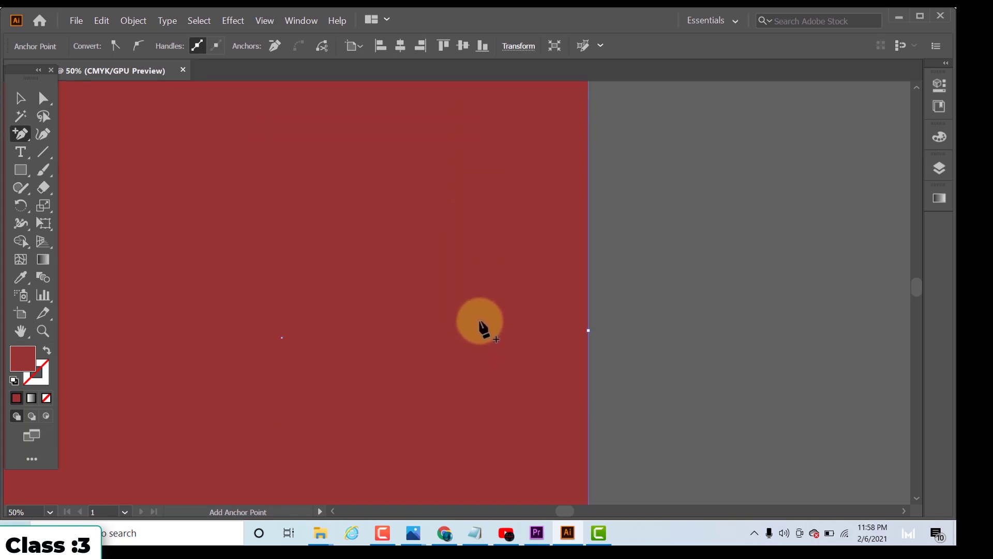
pyautogui.scroll(-1, 480, 325)
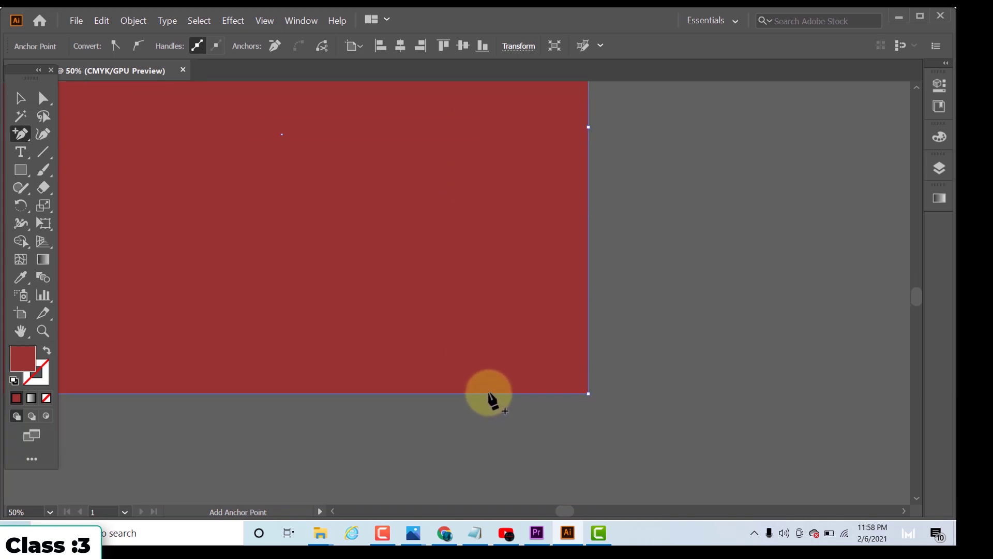
pyautogui.click(489, 393)
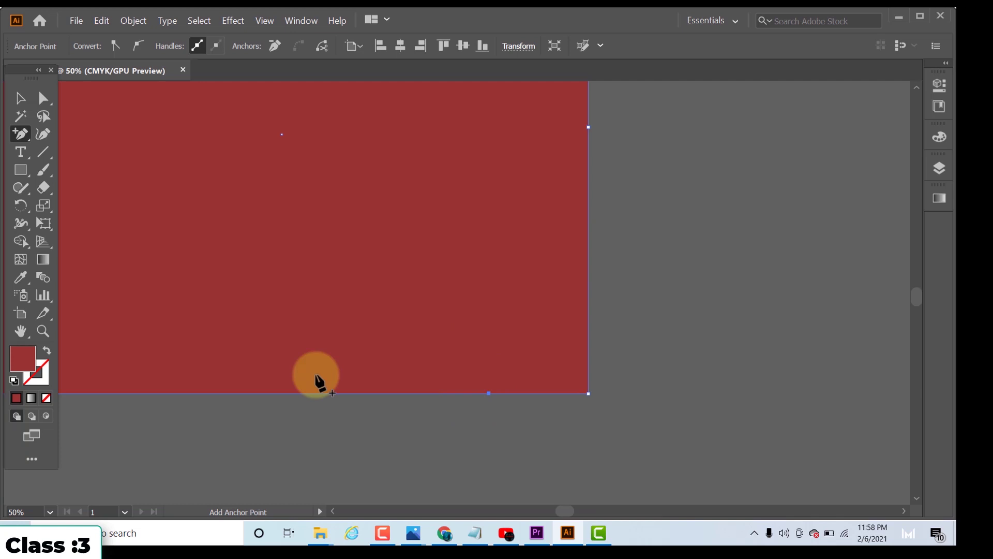
pyautogui.click(253, 393)
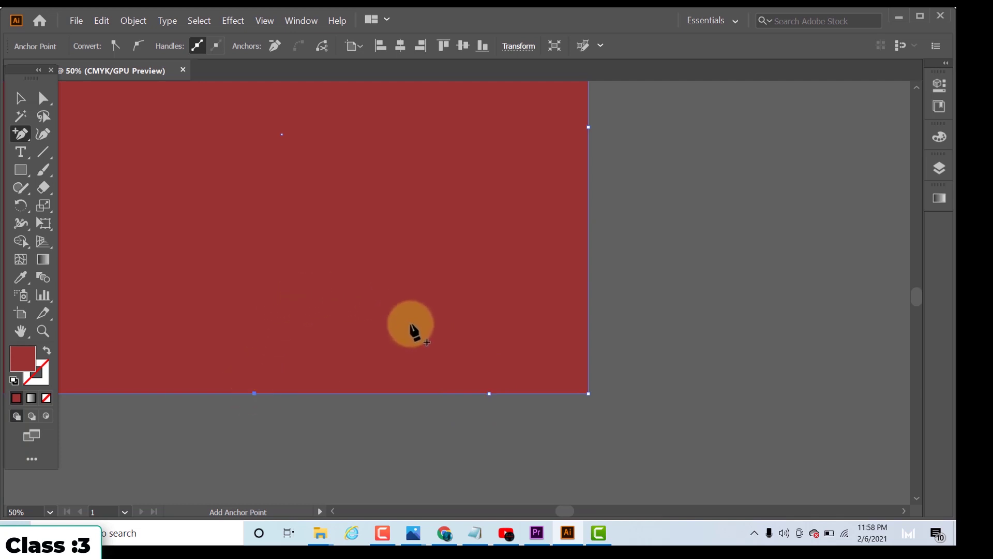
# Delete the rectangle's middle top-edge point, its upper-right corner and the right-edge point with the Delete Anchor Point tool
pyautogui.scroll(1, 424, 336)
pyautogui.scroll(-1, 491, 408)
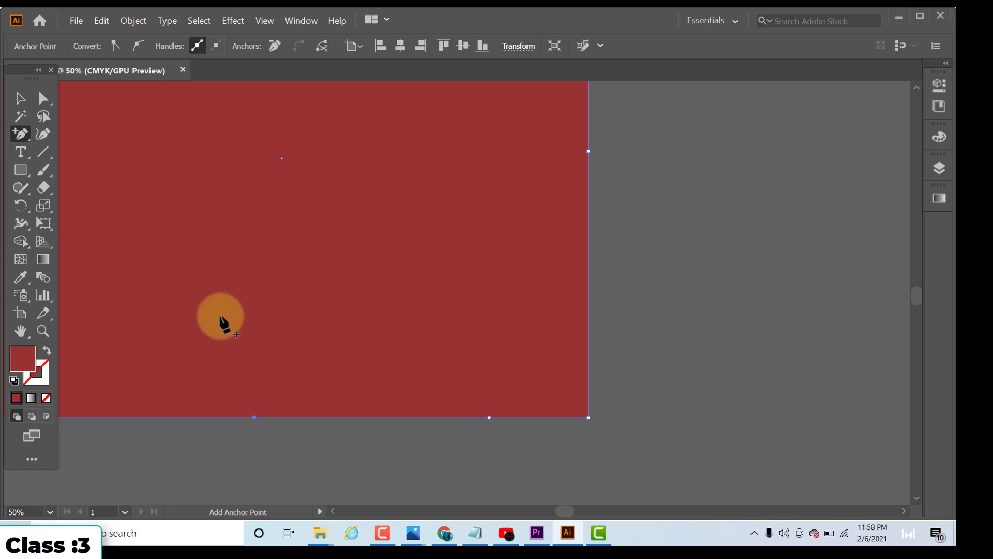
pyautogui.scroll(1, 422, 400)
pyautogui.scroll(3, 424, 399)
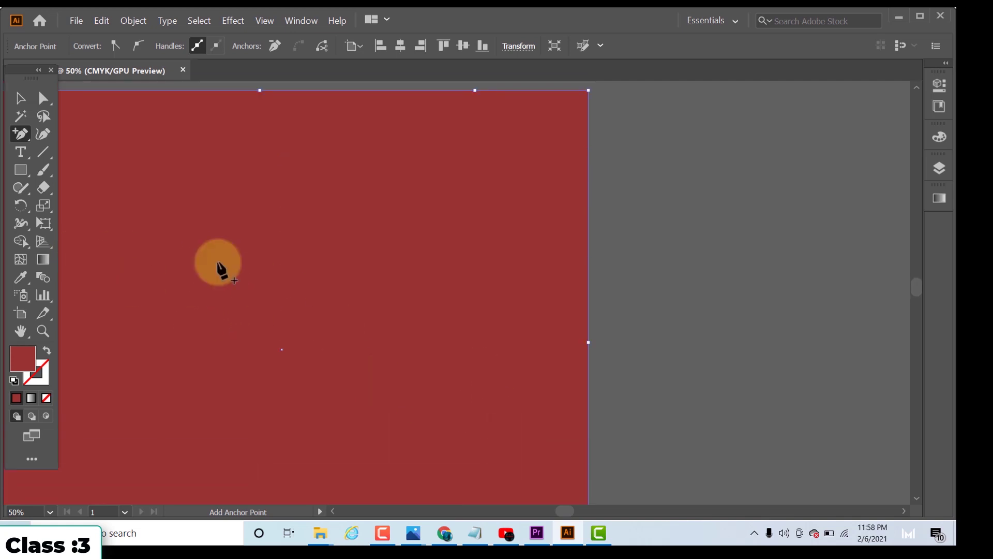
pyautogui.click(25, 138)
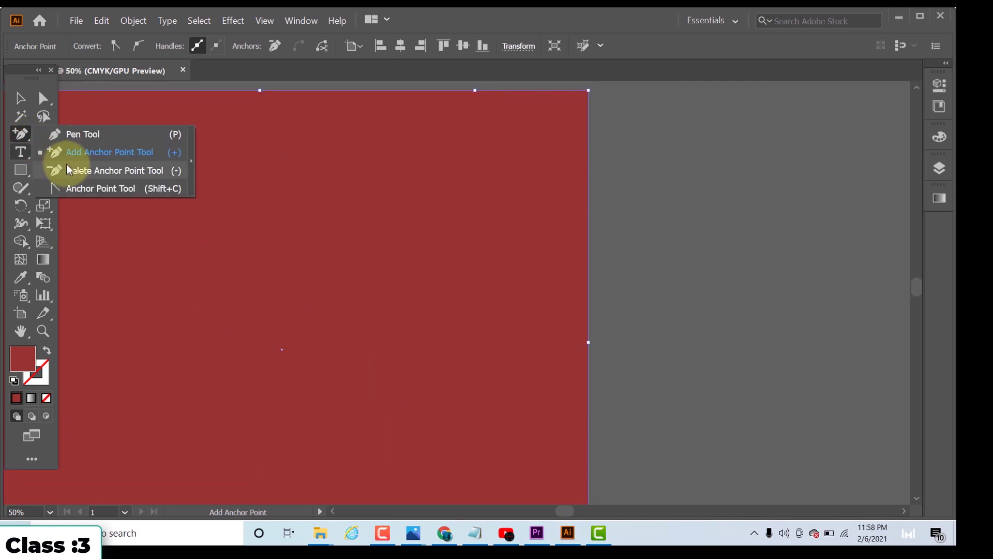
pyautogui.click(122, 170)
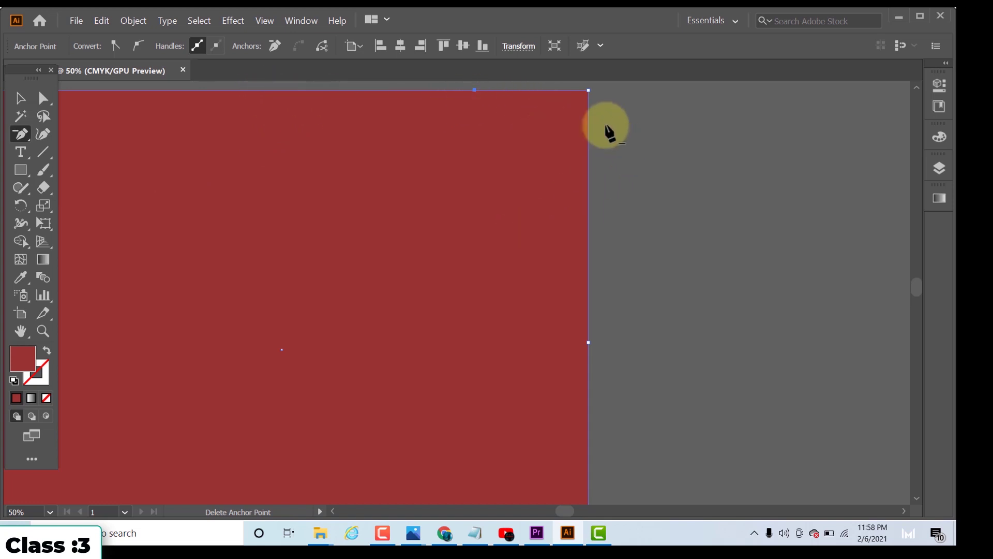
pyautogui.click(589, 92)
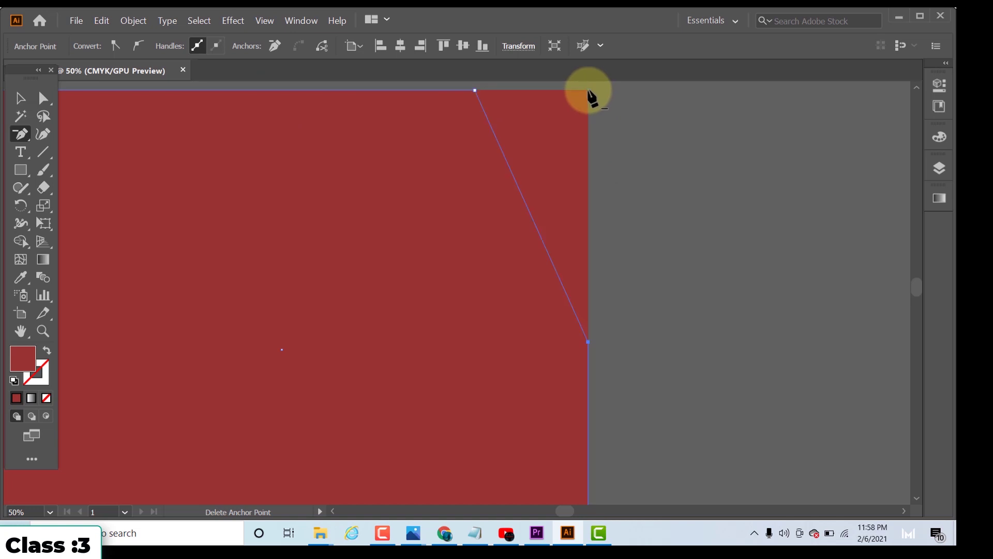
pyautogui.click(588, 342)
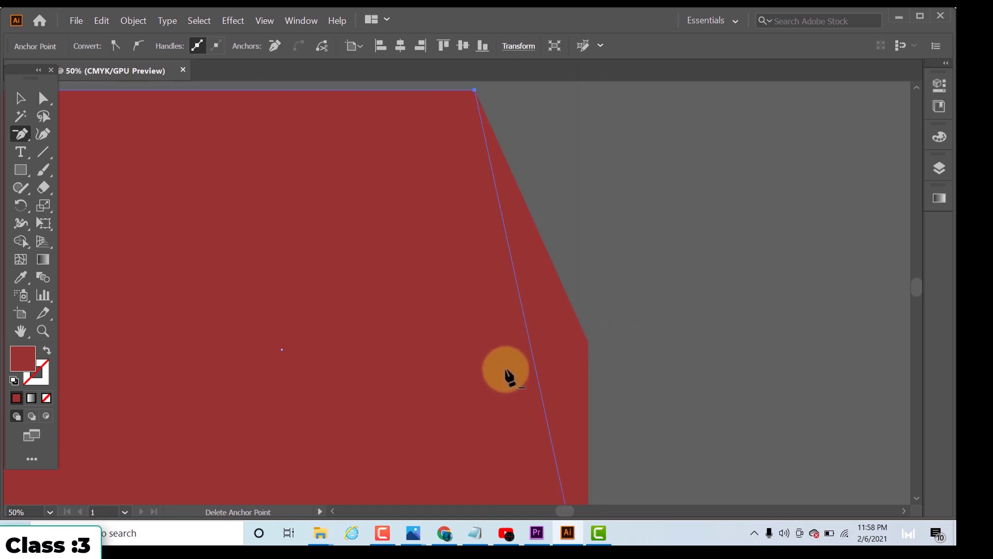
# Delete the middle bottom-edge point, the lower-right corner and the upper-left corner to reduce the shape to a triangle
pyautogui.scroll(-2, 484, 306)
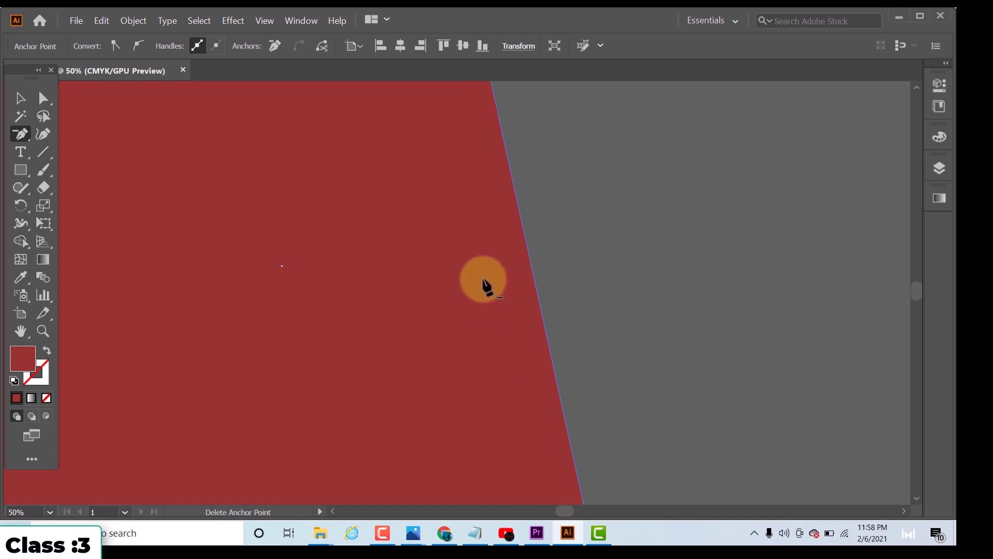
pyautogui.scroll(-3, 496, 276)
pyautogui.hscroll(3, 499, 284)
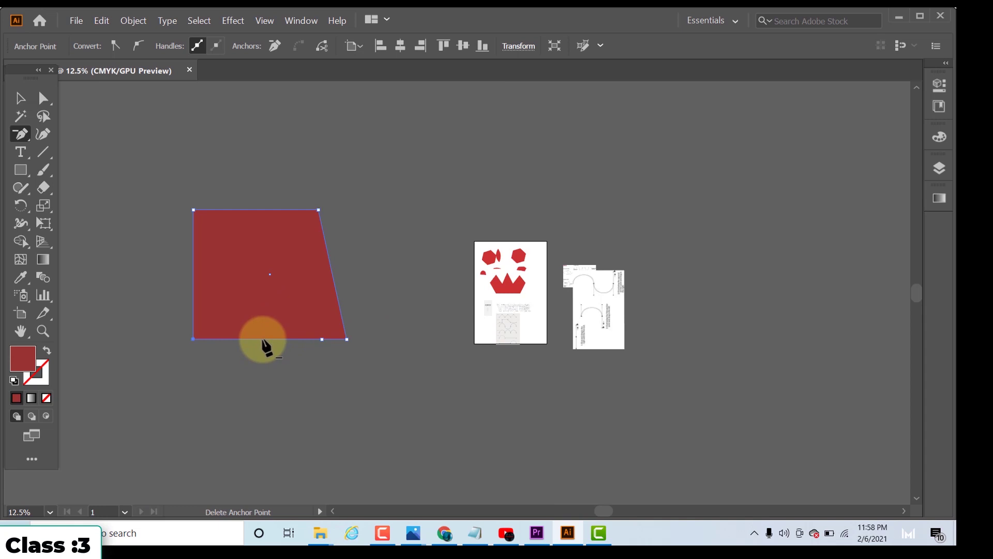
pyautogui.click(347, 339)
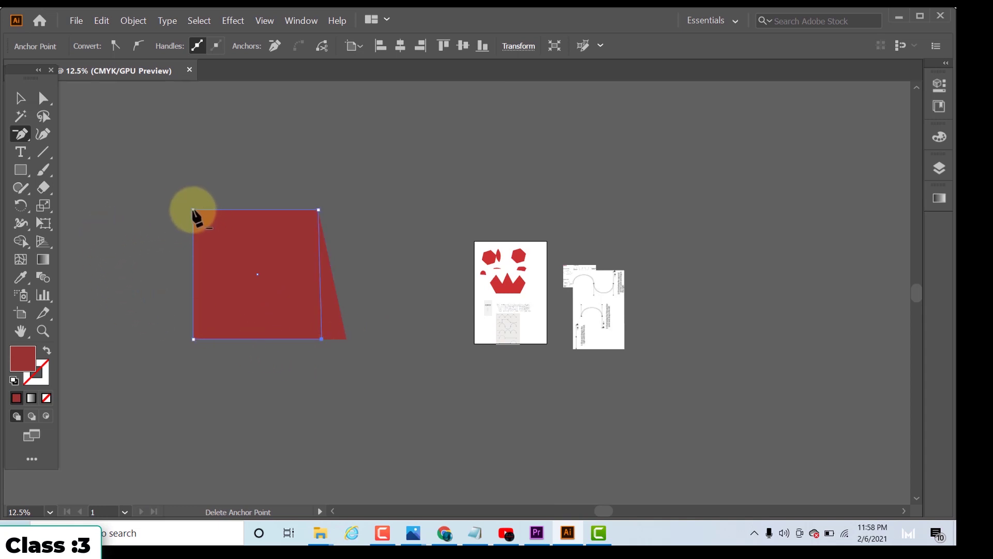
pyautogui.click(193, 210)
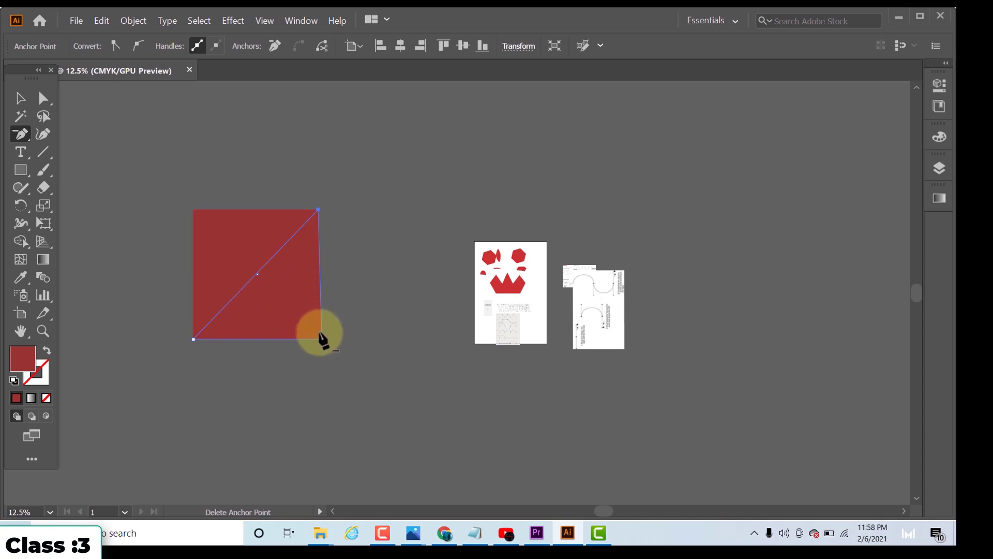
# Bend the triangle's diagonal side outward with the Anchor Point tool and pull the upper corner's handle higher for a rounder curve
pyautogui.rightClick(24, 138)
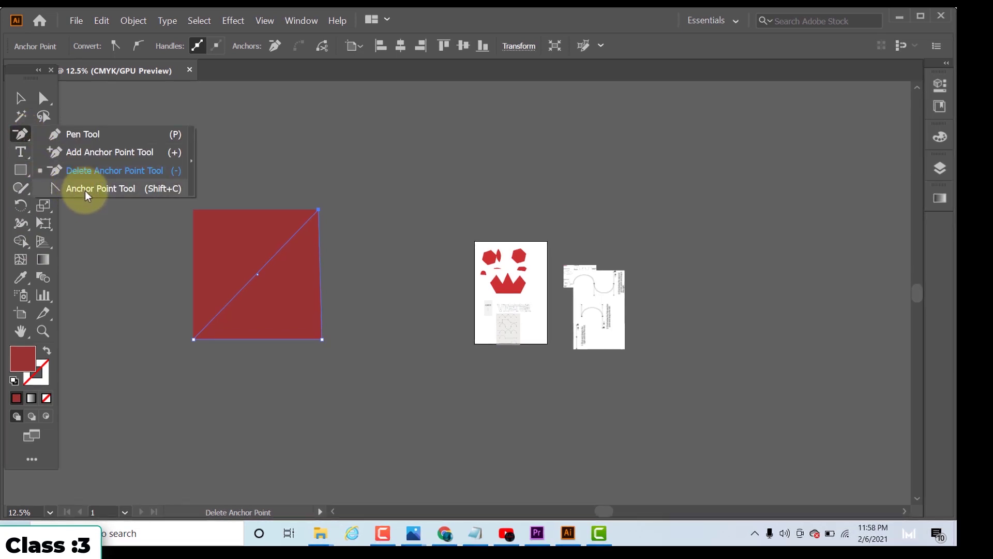
pyautogui.click(256, 285)
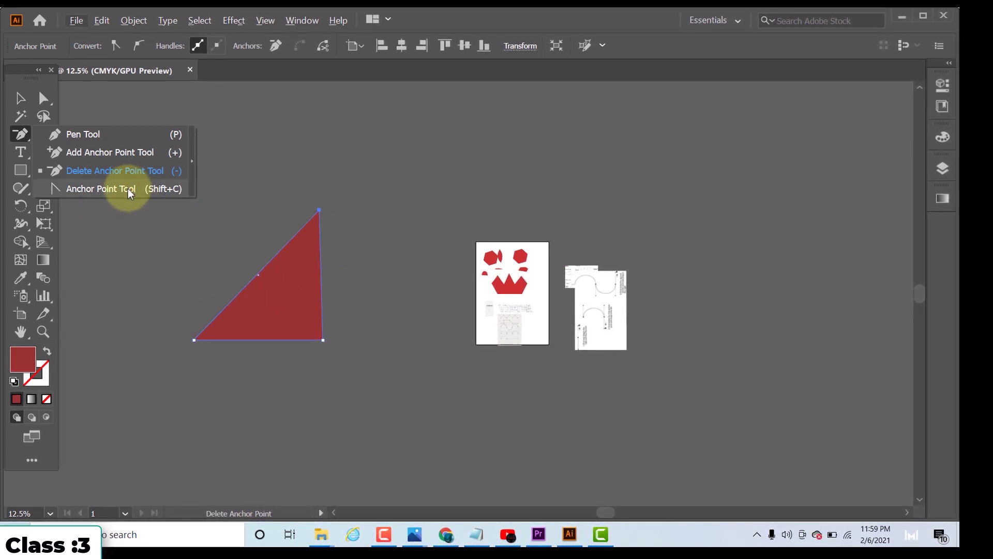
pyautogui.hotkey('shift', 'c')
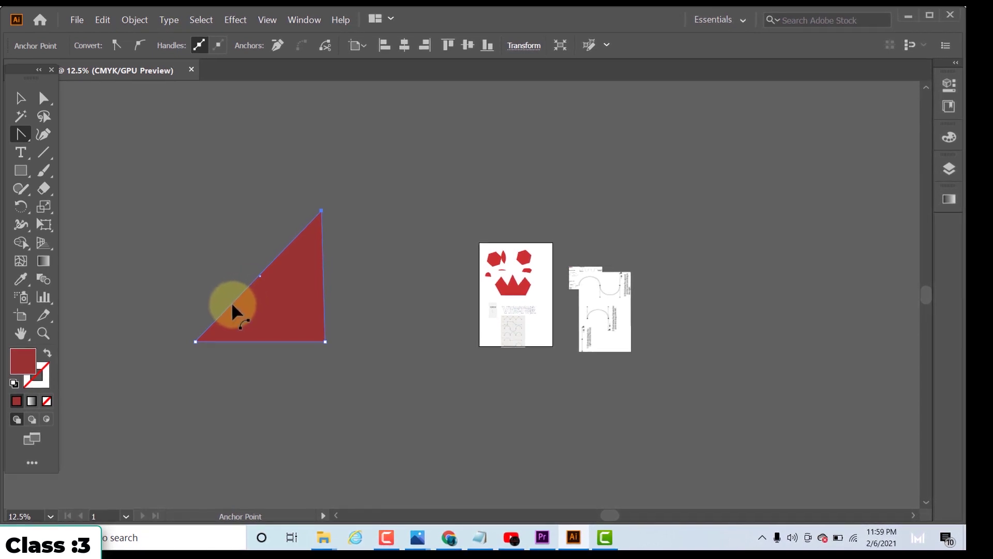
pyautogui.moveTo(231, 300); pyautogui.dragTo(200, 267)
pyautogui.moveTo(169, 224); pyautogui.dragTo(167, 223)
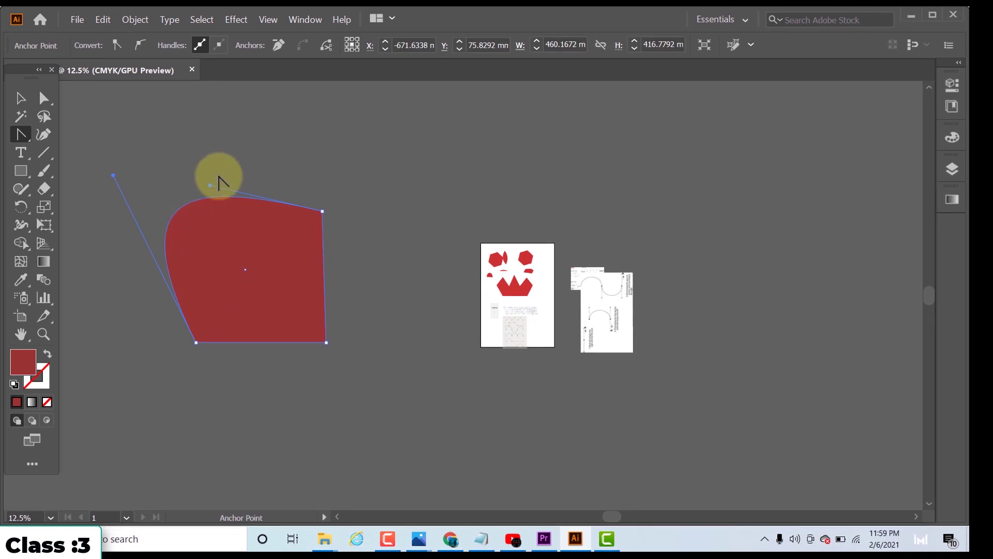
pyautogui.moveTo(211, 186); pyautogui.dragTo(212, 143)
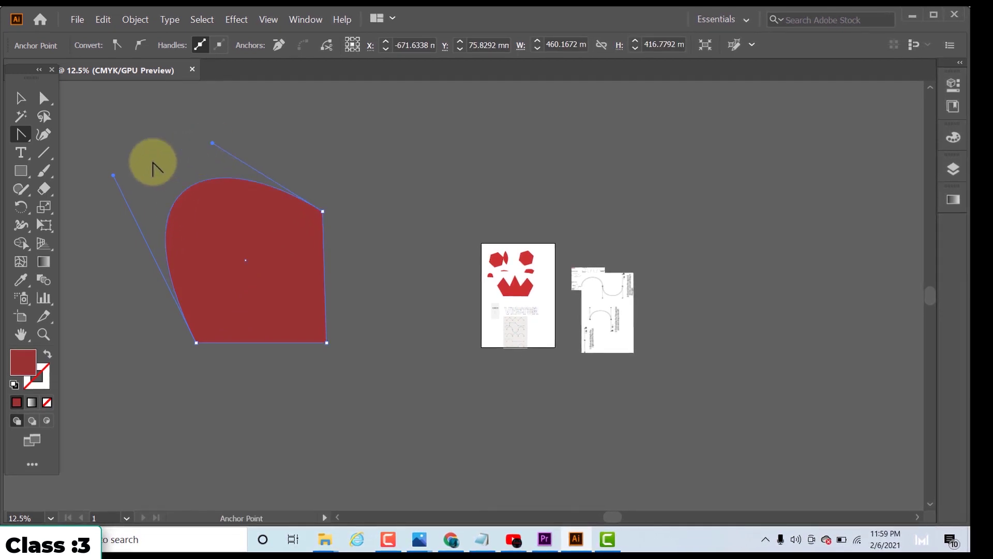
# Pull the upper-left curve handle farther out, and bend the straight right side outward by reshaping the segment with the Pen tool
pyautogui.moveTo(114, 181); pyautogui.dragTo(78, 182)
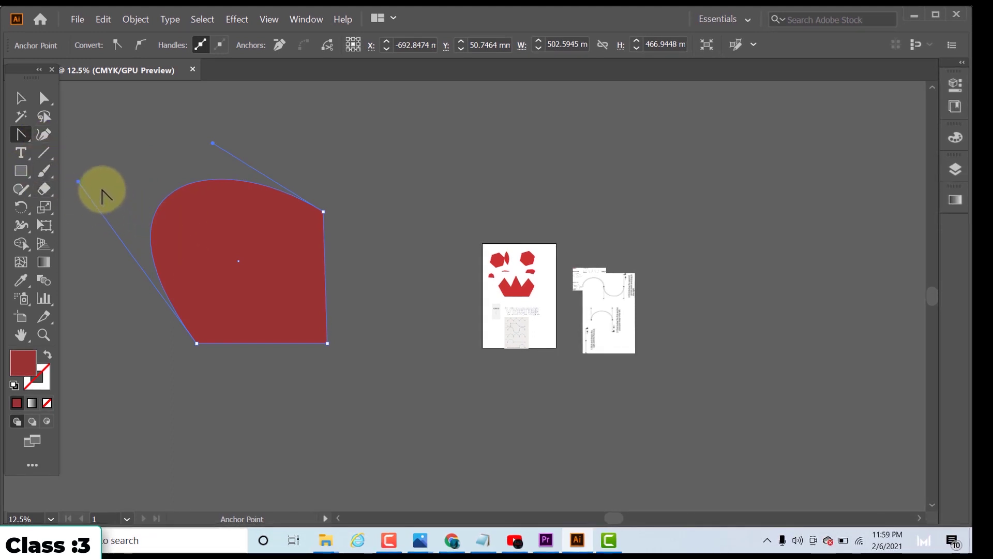
pyautogui.press('p')
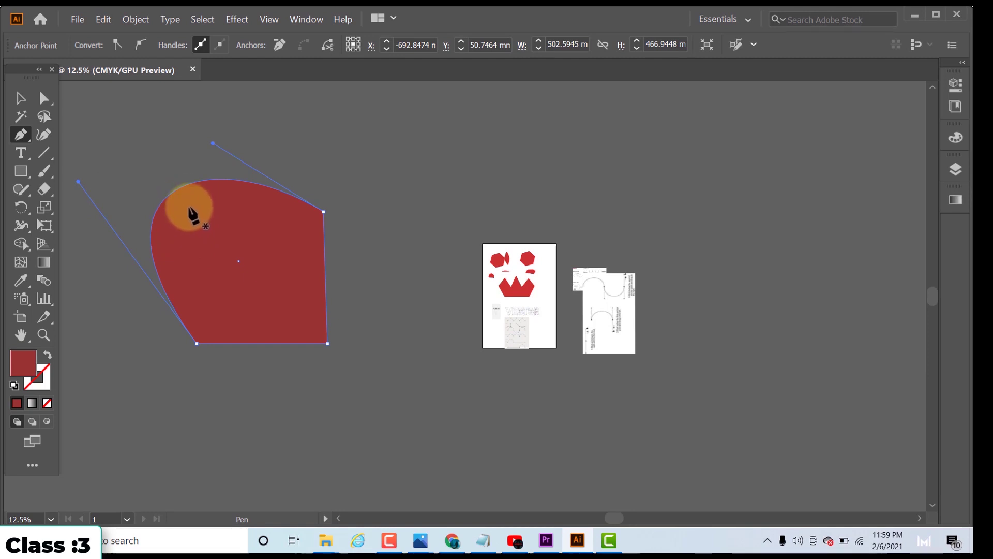
pyautogui.press('alt')
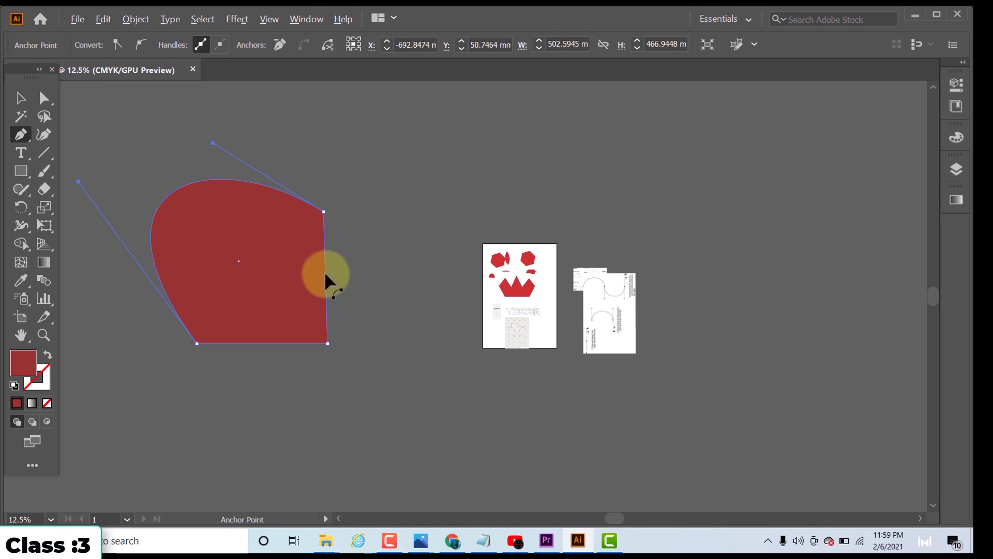
pyautogui.moveTo(325, 273); pyautogui.dragTo(370, 290)
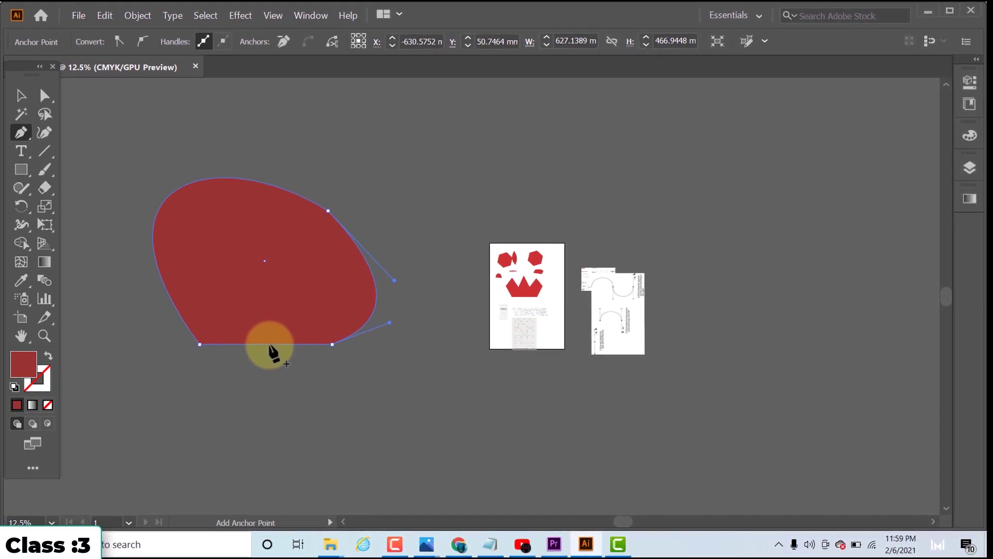
# Bend the red shape's straight bottom edge downward into a rounded bulge by reshaping the segment with the Pen tool
pyautogui.click(22, 133)
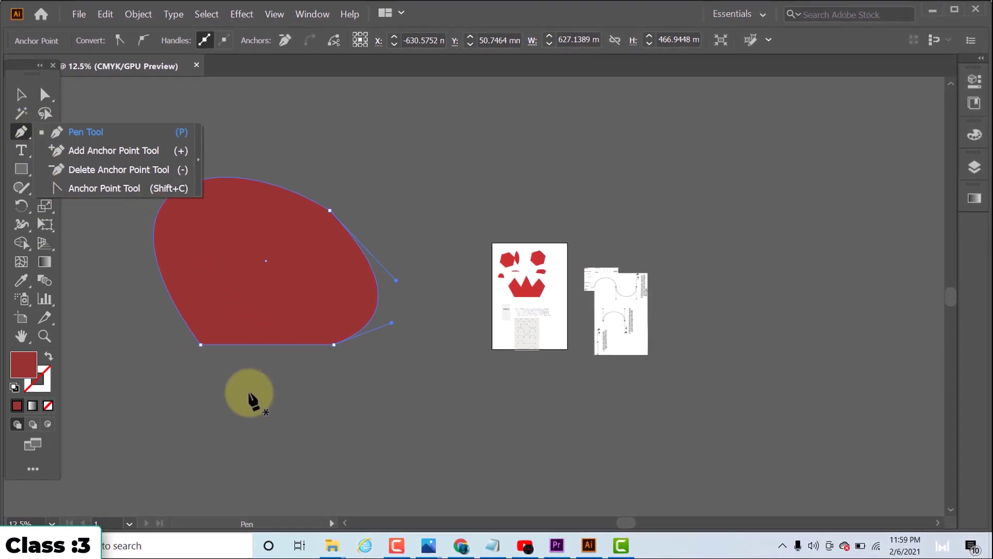
pyautogui.press('alt')
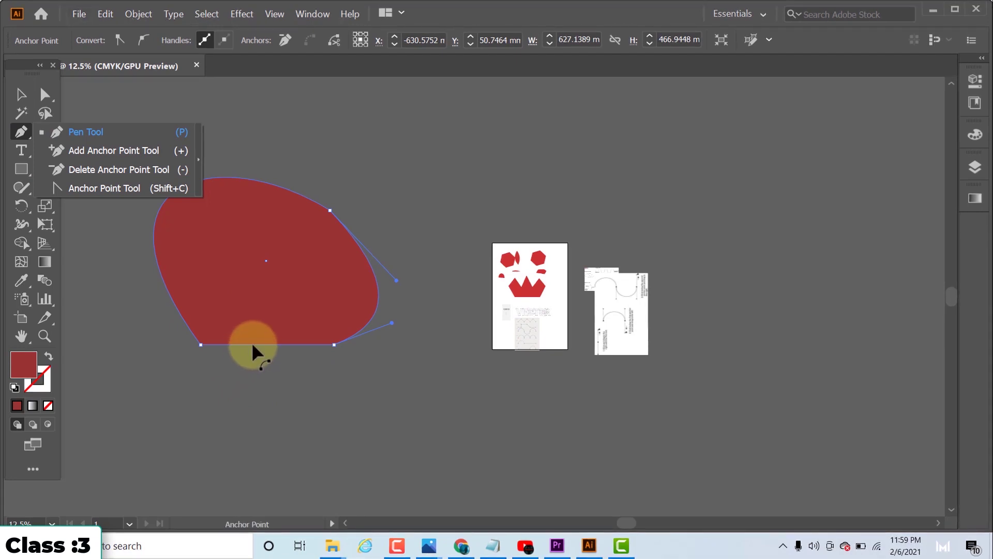
pyautogui.moveTo(259, 342); pyautogui.dragTo(377, 399)
pyautogui.click(24, 132)
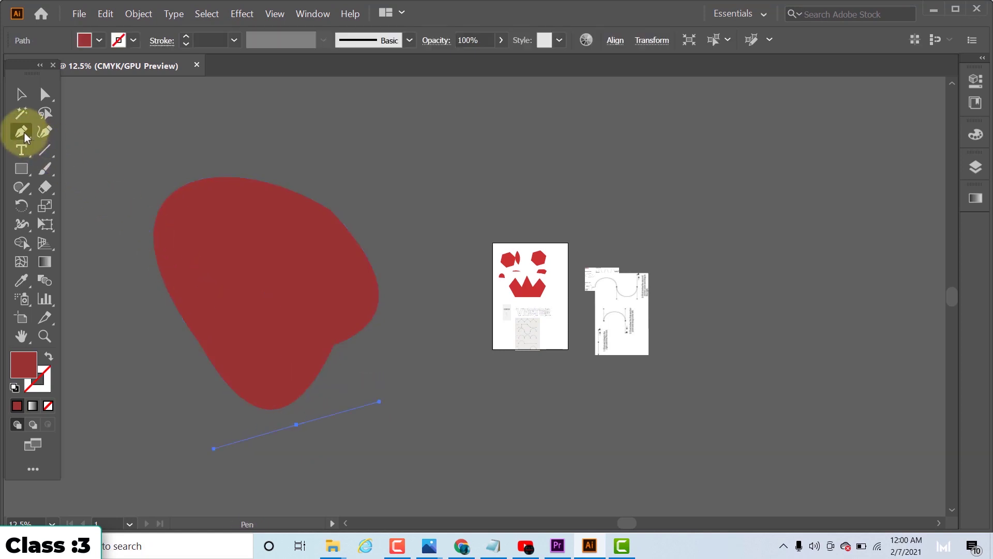
pyautogui.moveTo(24, 131); pyautogui.dragTo(102, 135)
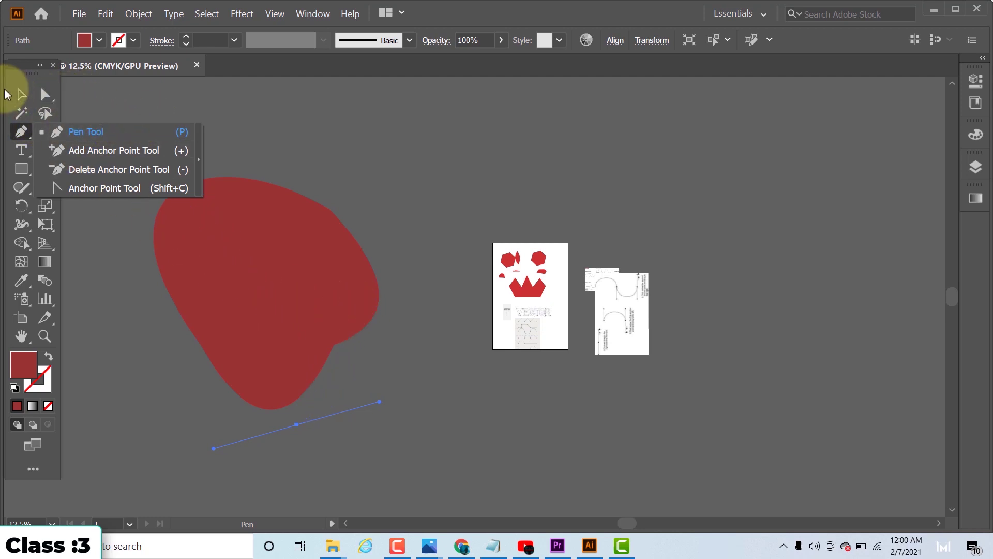
pyautogui.click(20, 95)
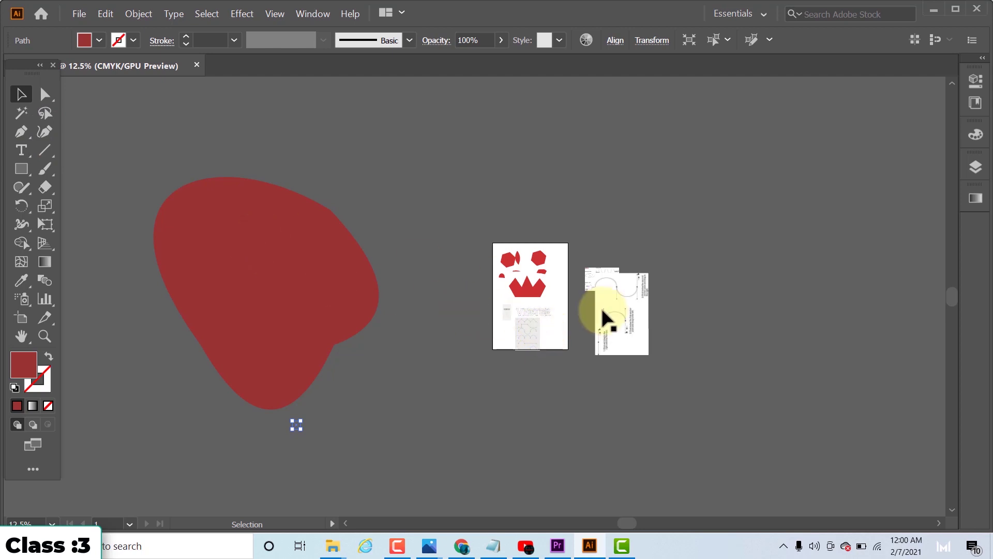
pyautogui.scroll(5, 547, 339)
pyautogui.scroll(8, 545, 341)
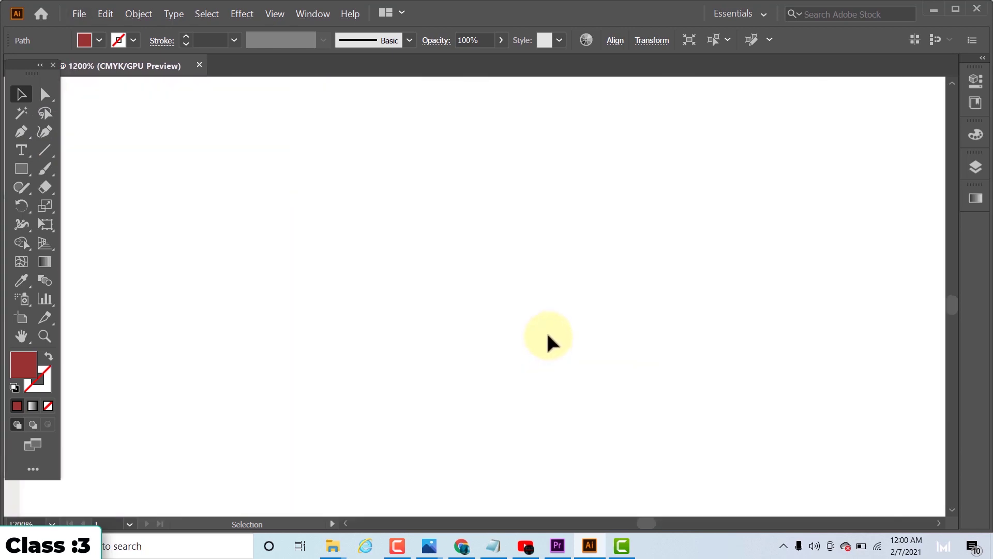
pyautogui.click(45, 132)
pyautogui.click(357, 171)
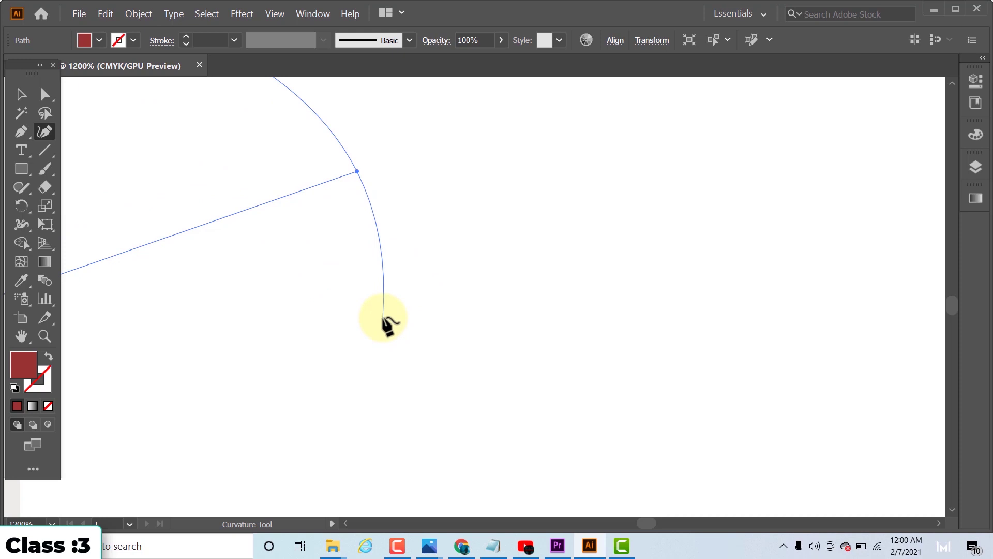
pyautogui.scroll(-4, 382, 317)
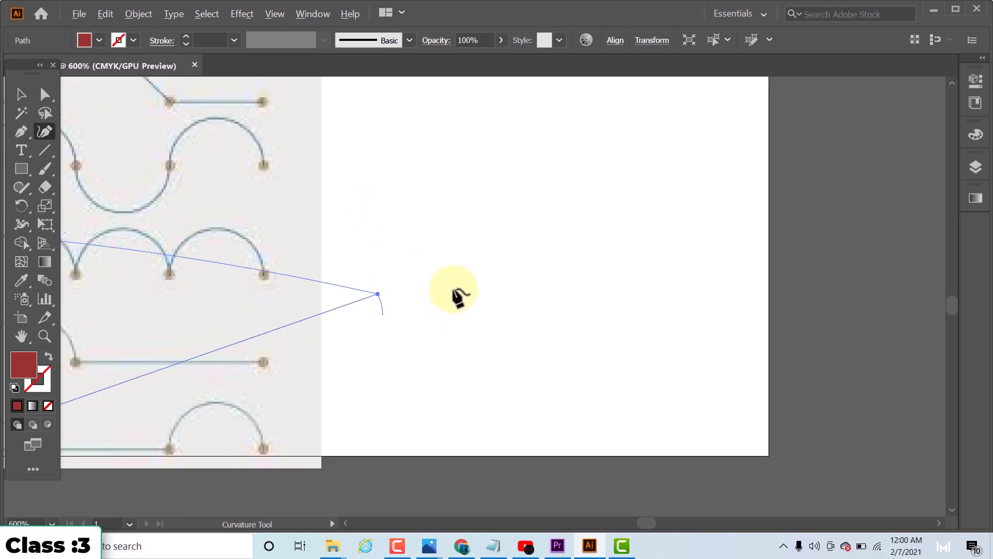
pyautogui.click(22, 94)
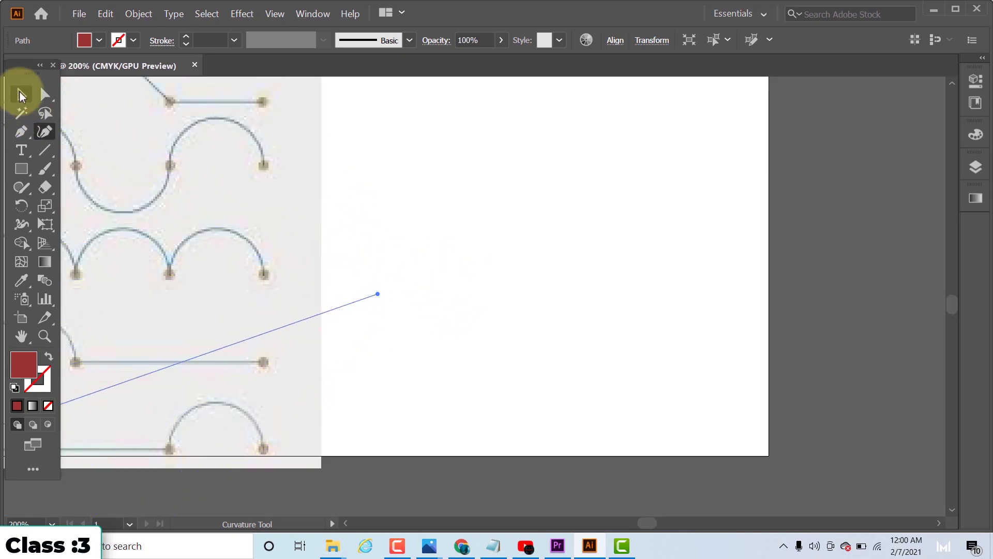
pyautogui.click(45, 133)
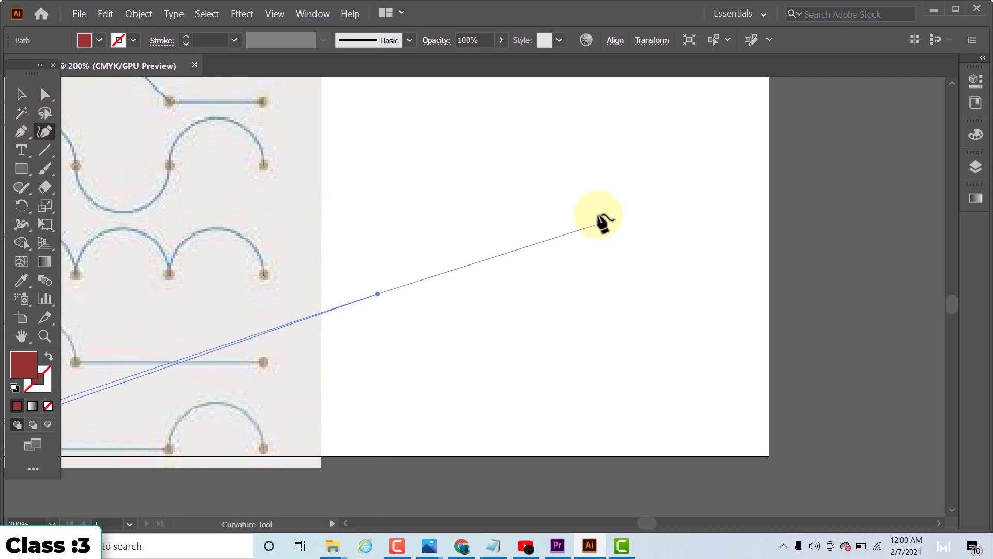
pyautogui.click(618, 299)
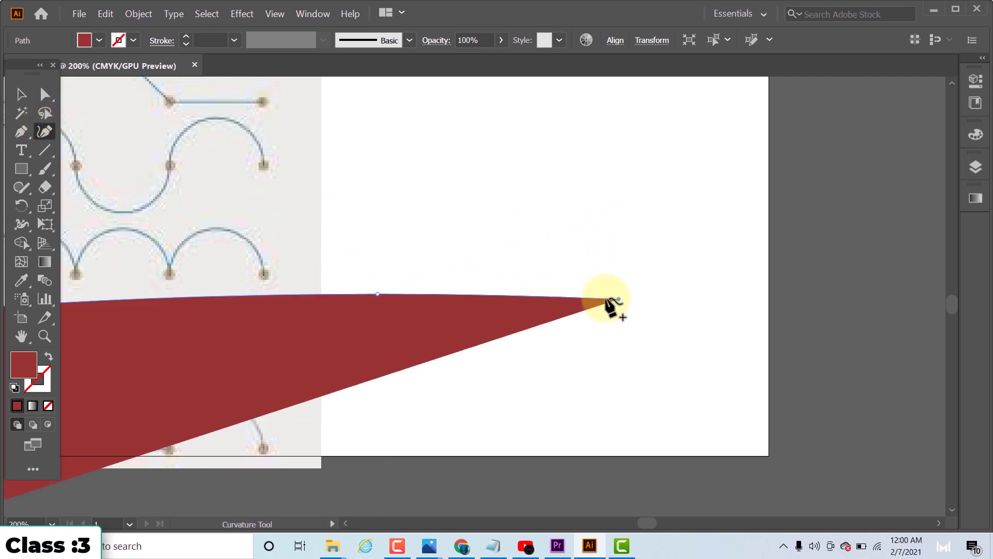
pyautogui.click(610, 376)
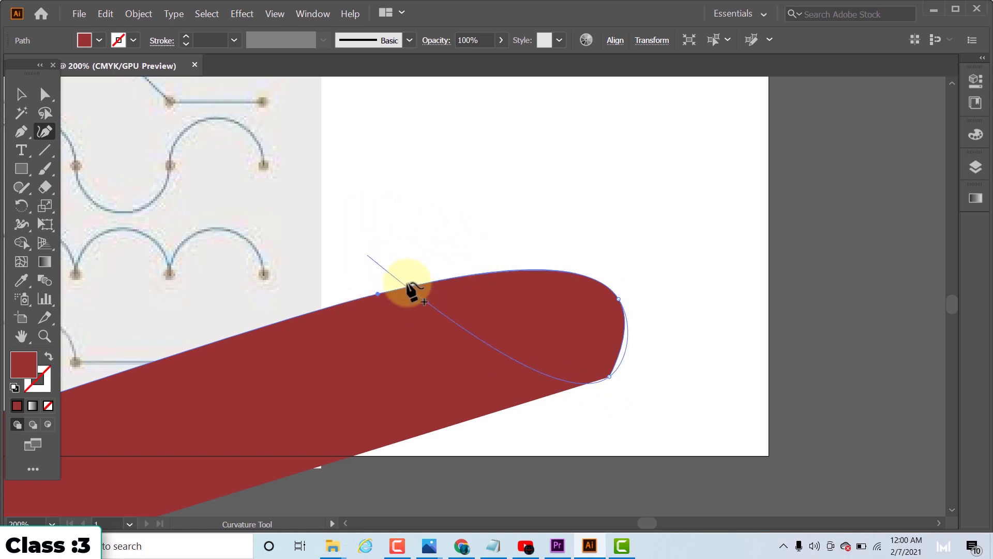
pyautogui.press('Delete')
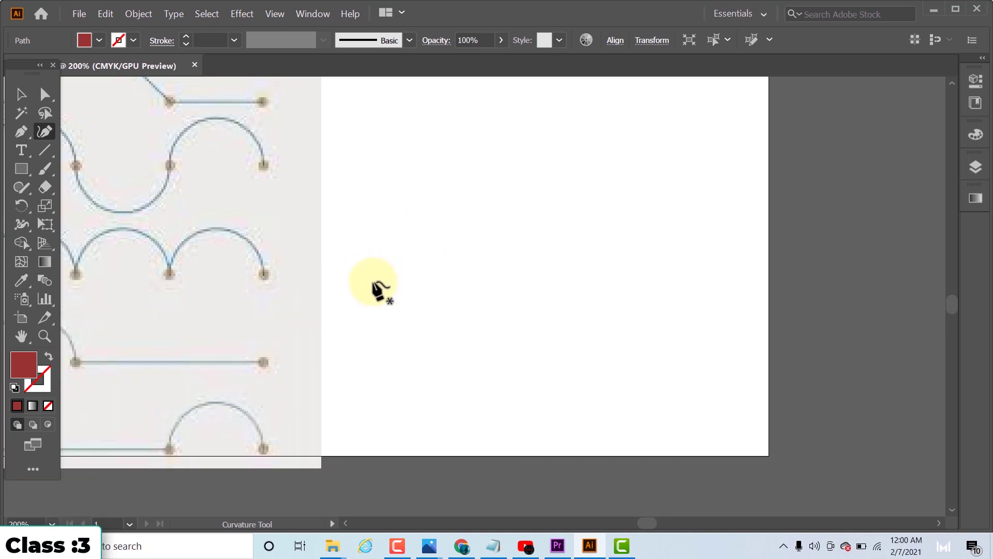
# Draw a closed, bean-like red shape from six points with the Curvature tool on the blank artboard area beside the exercise sheet
pyautogui.click(586, 203)
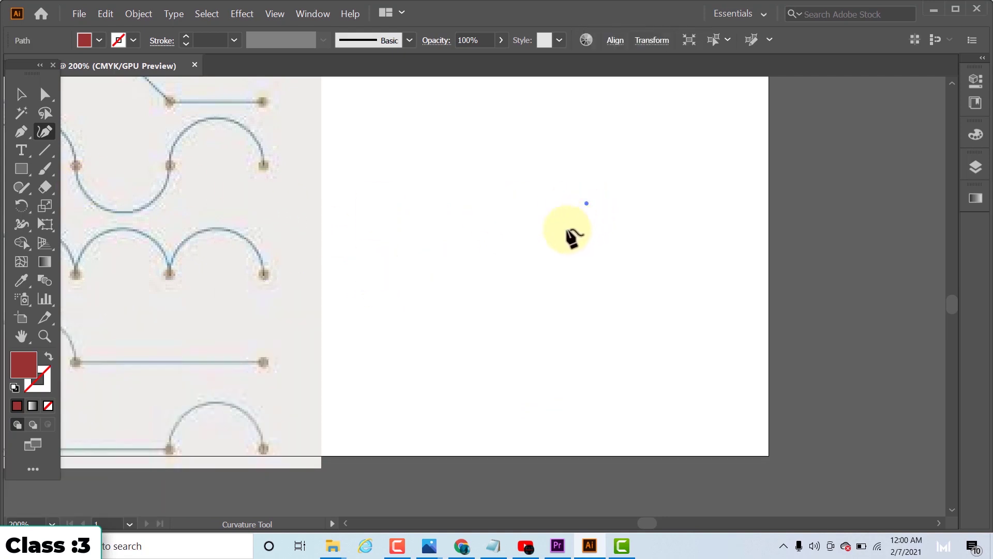
pyautogui.click(552, 283)
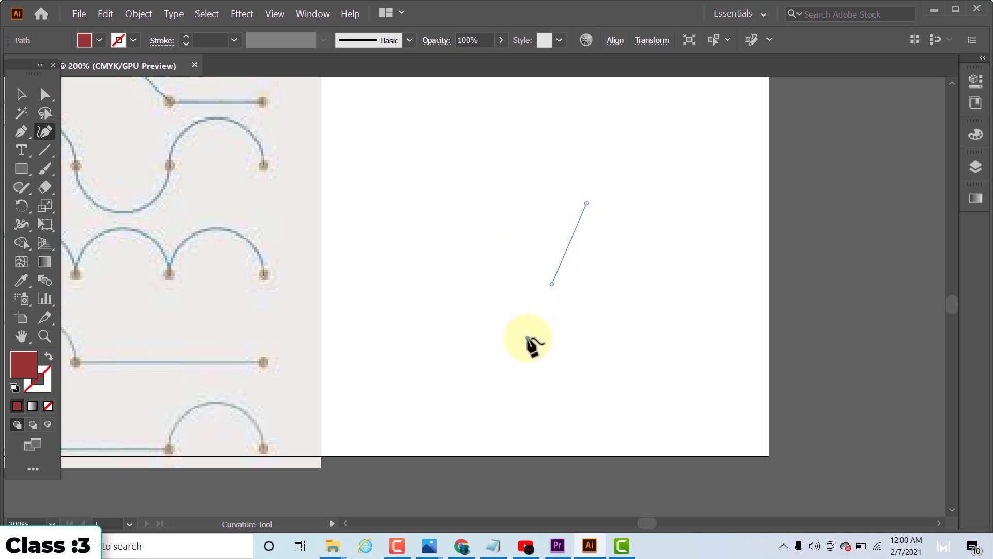
pyautogui.click(528, 338)
pyautogui.click(629, 381)
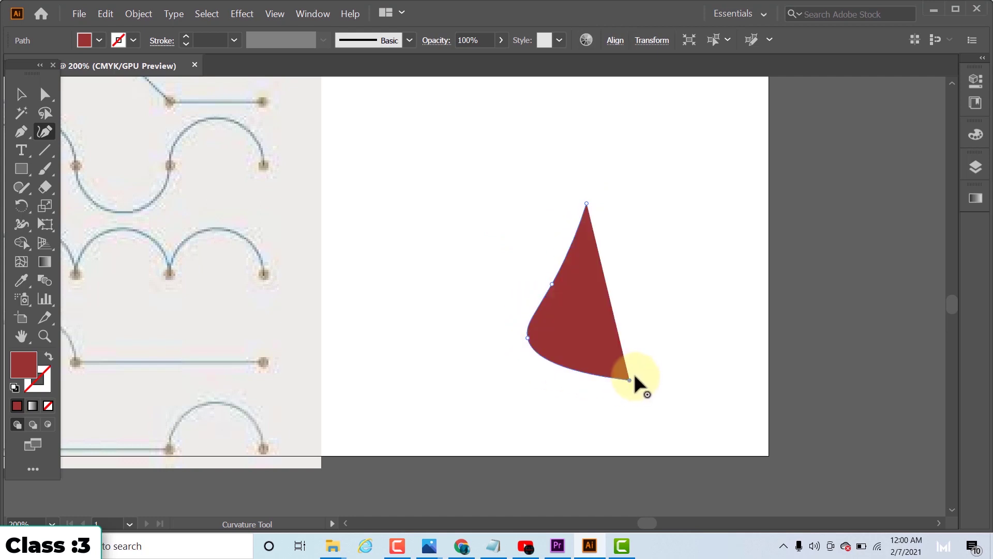
pyautogui.click(662, 338)
pyautogui.click(671, 299)
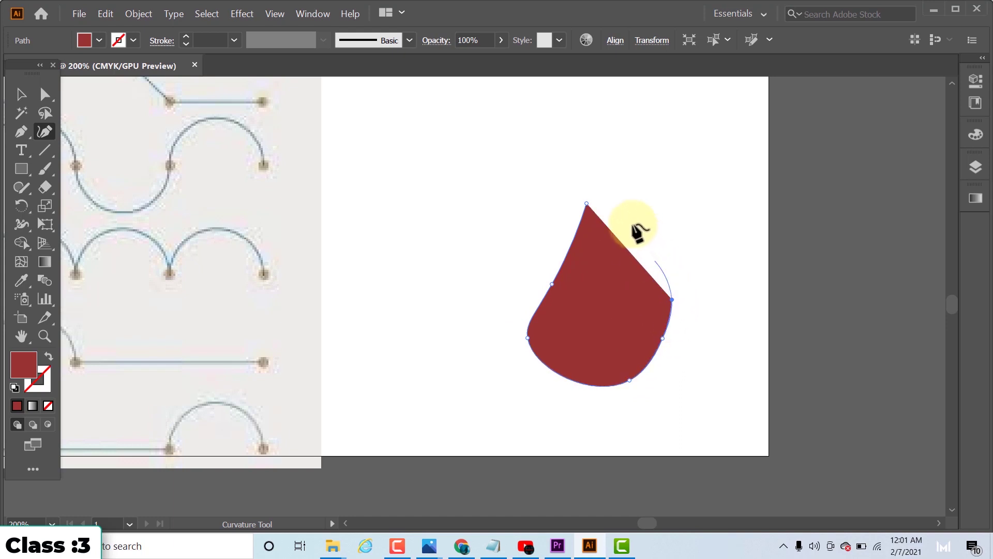
pyautogui.click(587, 203)
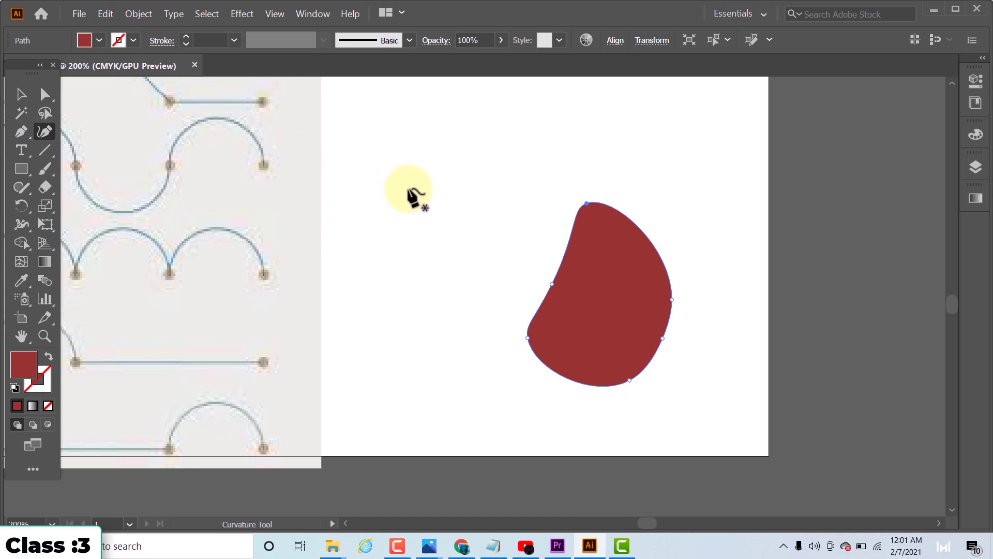
# Draw a second closed, roughly circular shape with the Curvature tool, above and to the left of the bean-like shape
pyautogui.click(432, 146)
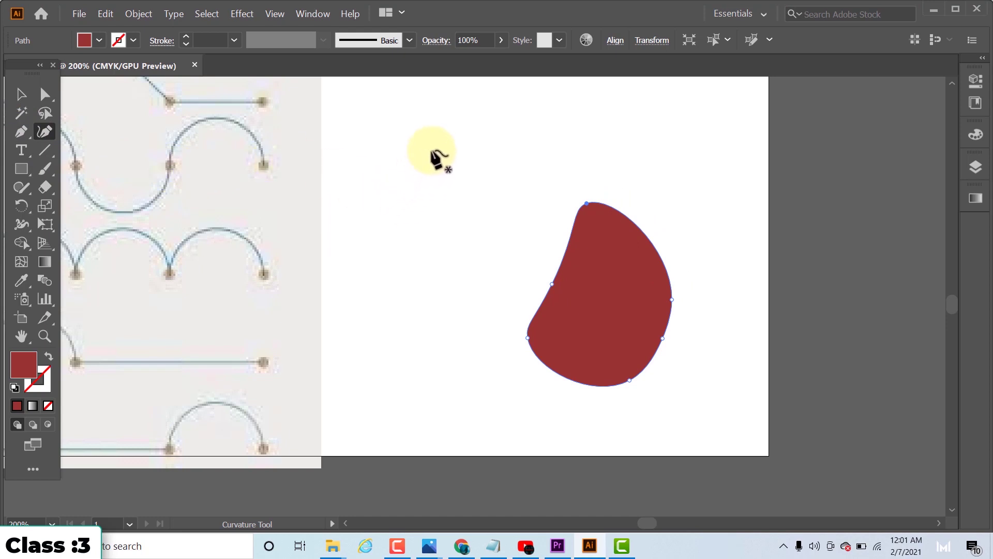
pyautogui.click(406, 230)
pyautogui.click(423, 269)
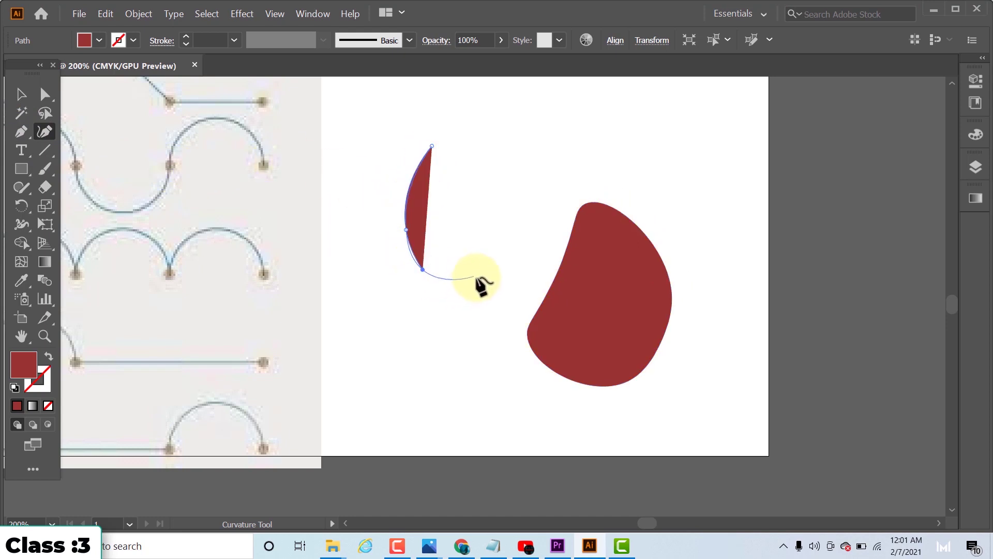
pyautogui.click(512, 285)
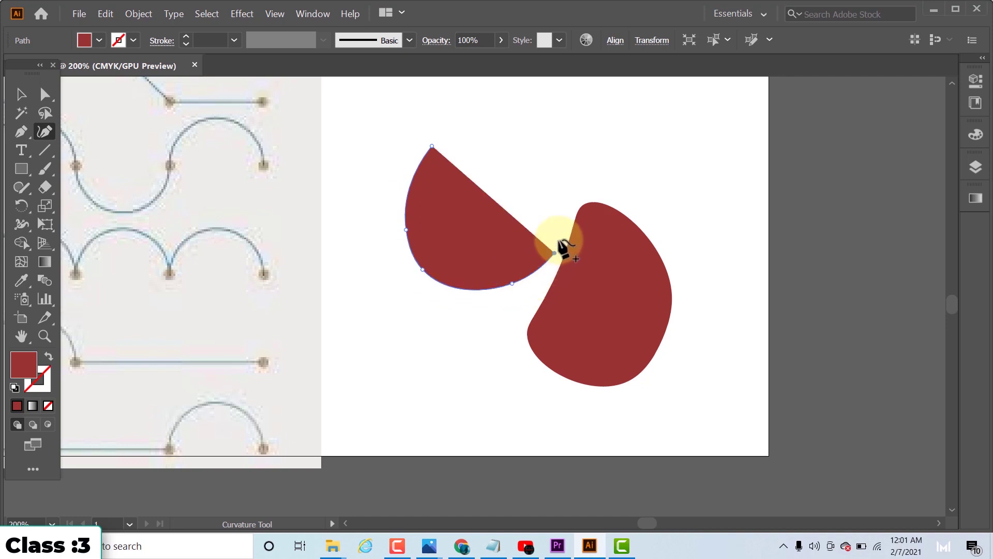
pyautogui.click(543, 159)
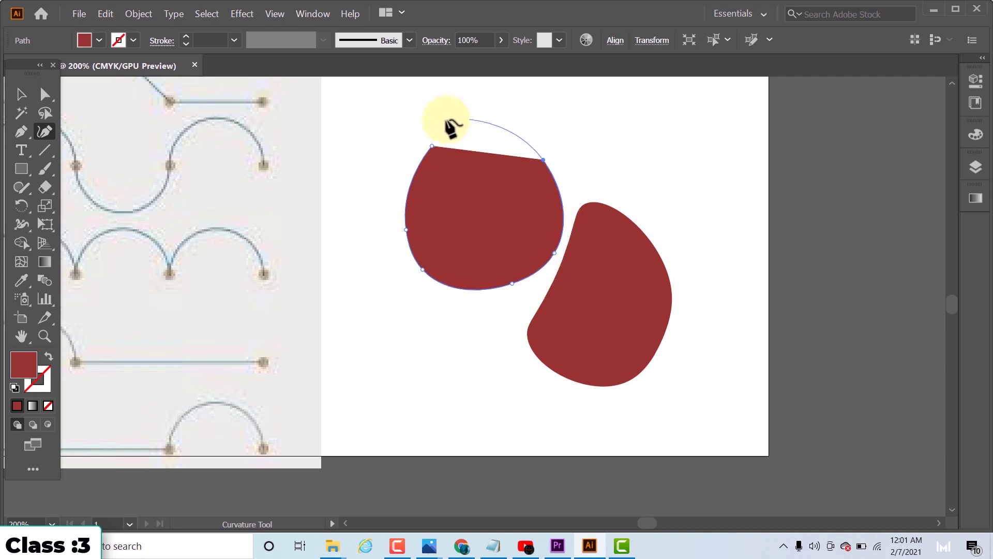
pyautogui.click(432, 147)
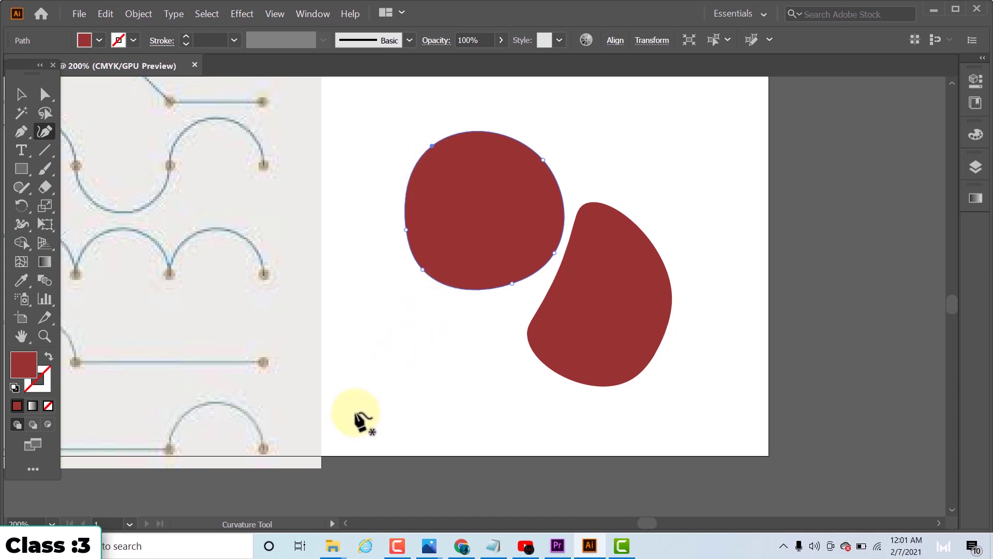
# Draw a closed, self-crossing freeform shape with the Curvature tool, running from below the round shape up over the bean-like shape and back
pyautogui.click(355, 411)
pyautogui.click(506, 373)
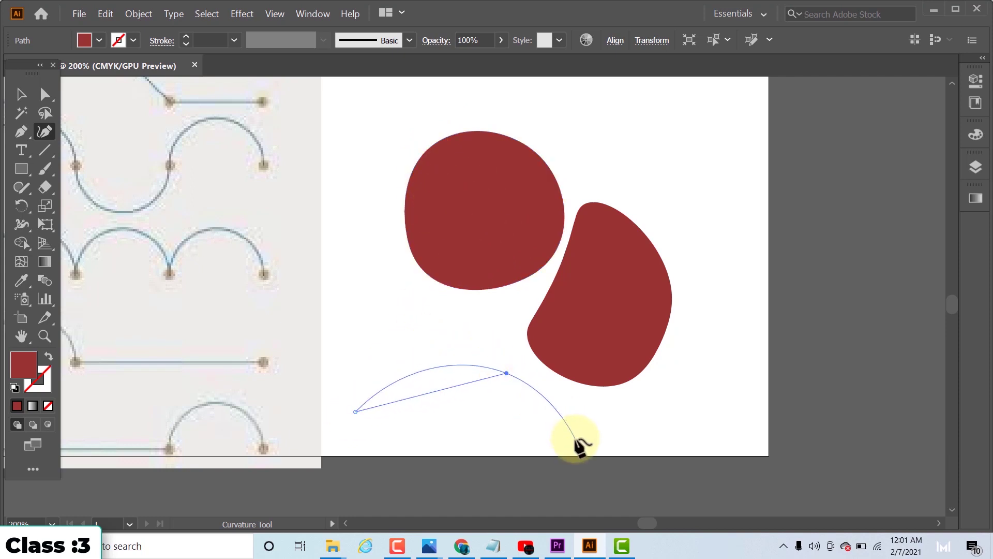
pyautogui.click(576, 438)
pyautogui.click(514, 445)
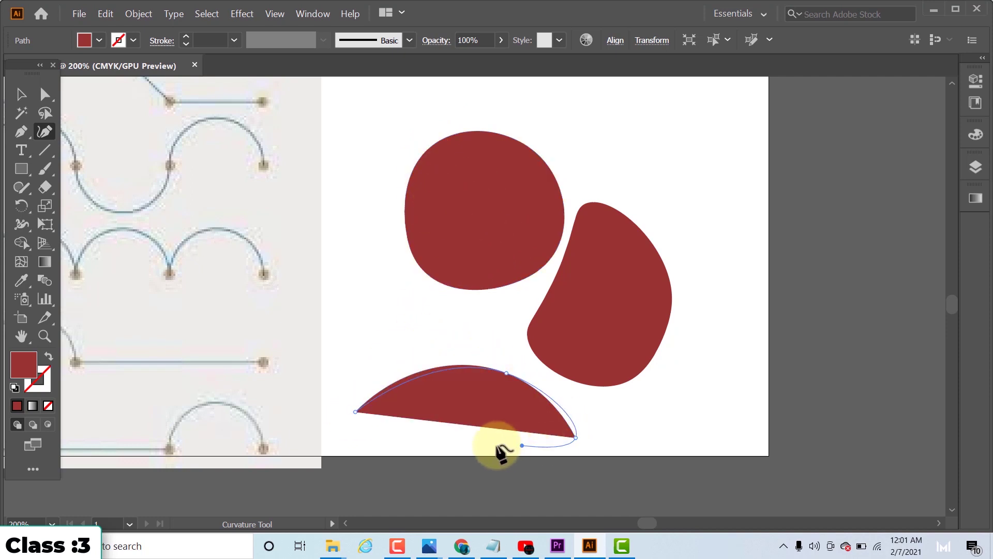
pyautogui.click(696, 162)
pyautogui.click(725, 177)
pyautogui.click(713, 228)
pyautogui.click(693, 313)
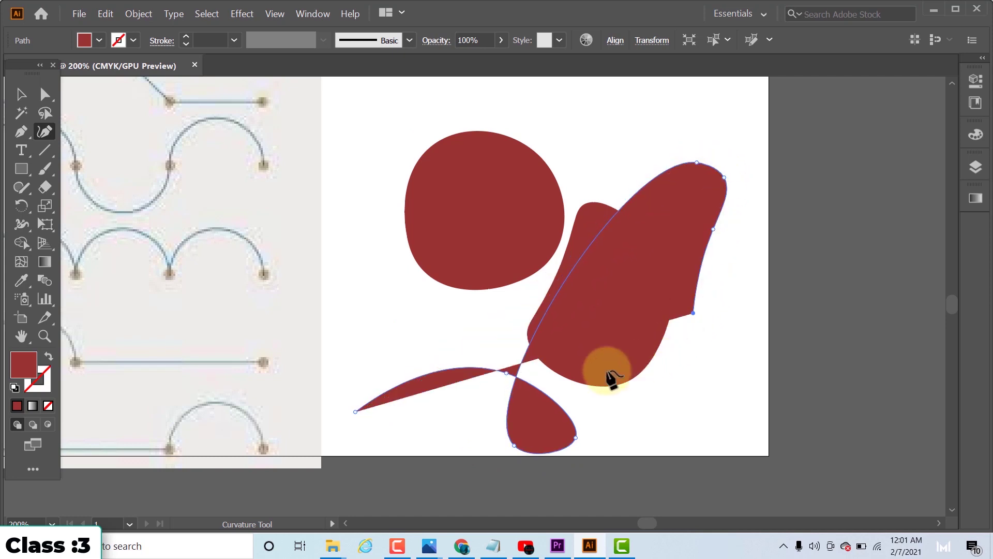
pyautogui.click(560, 367)
pyautogui.click(457, 319)
pyautogui.click(416, 312)
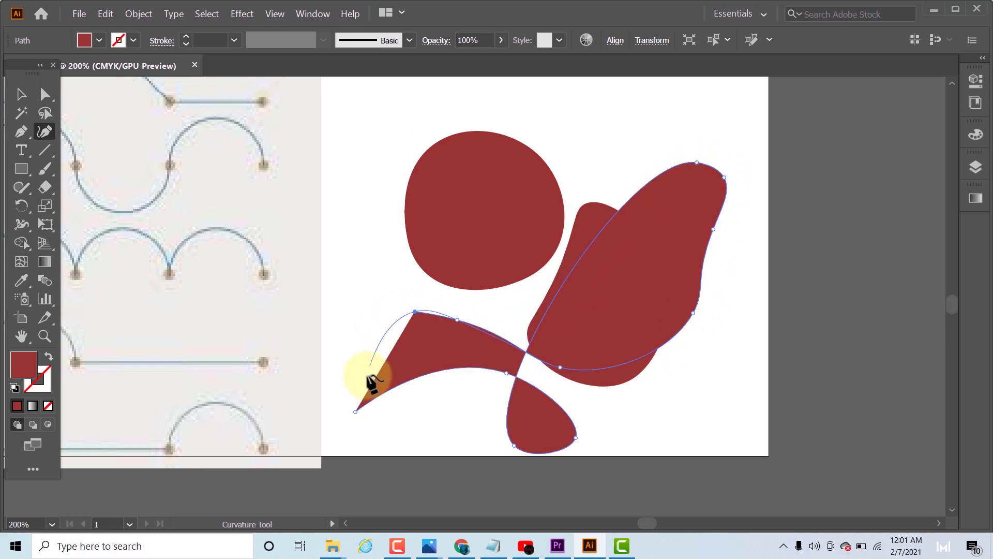
pyautogui.click(355, 411)
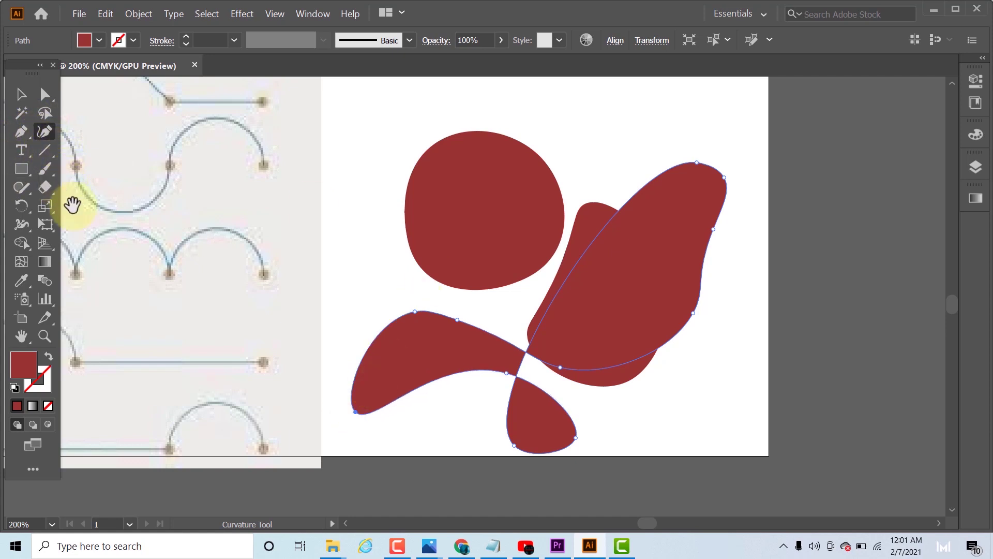
# Trace the semicircle of the fifth exercise with the Pen tool, using vertical curve handles at both of its ends
pyautogui.moveTo(133, 268); pyautogui.dragTo(481, 294)
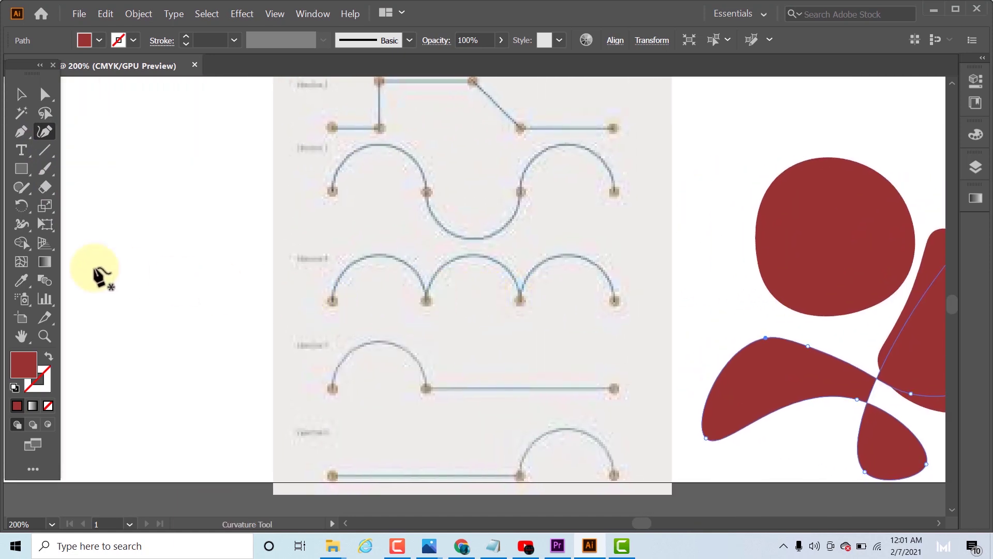
pyautogui.click(20, 131)
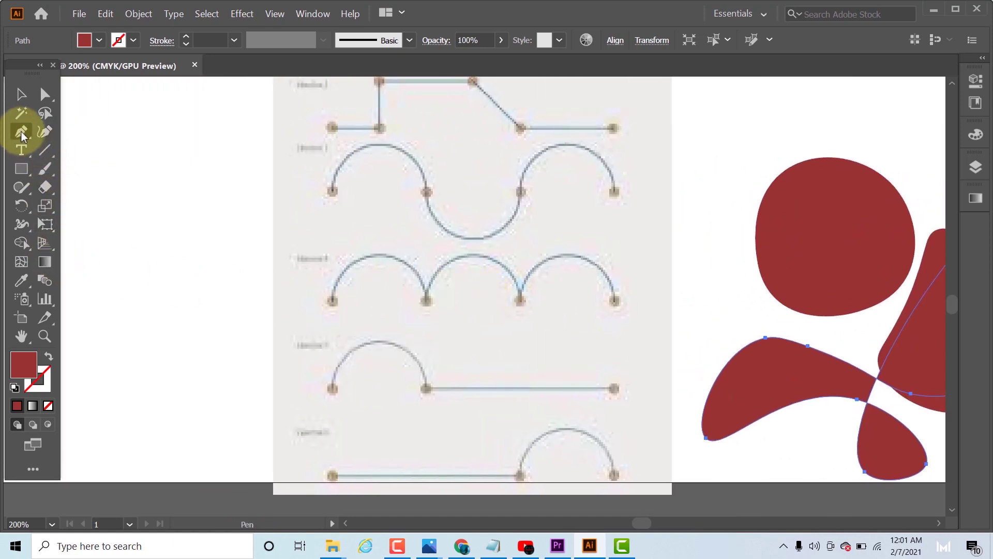
pyautogui.click(331, 389)
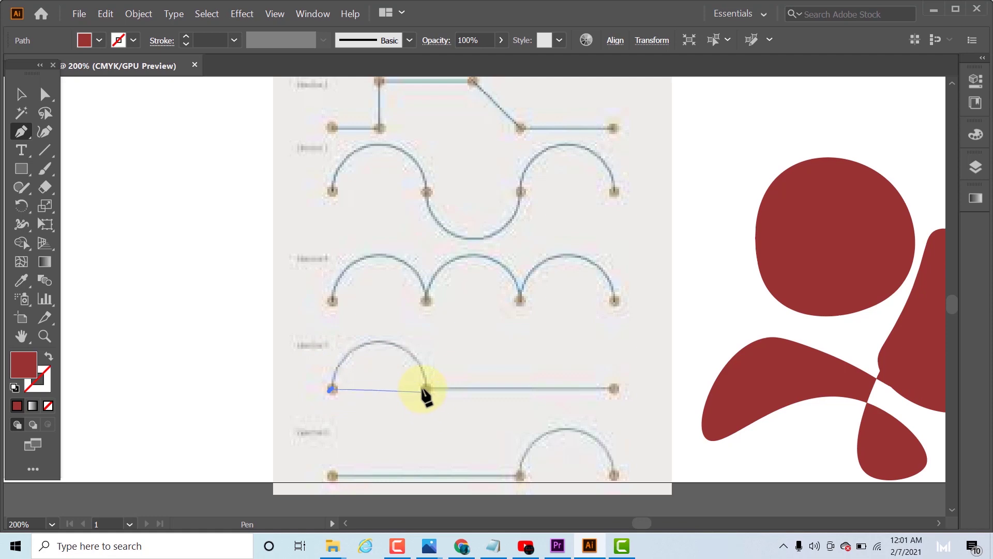
pyautogui.press('Escape')
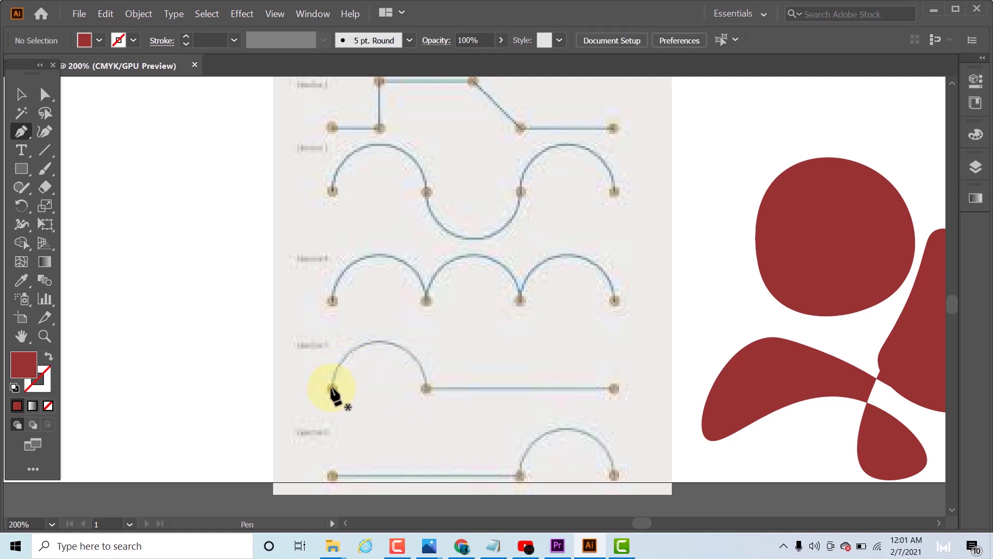
pyautogui.moveTo(334, 356); pyautogui.dragTo(331, 344)
pyautogui.click(425, 388)
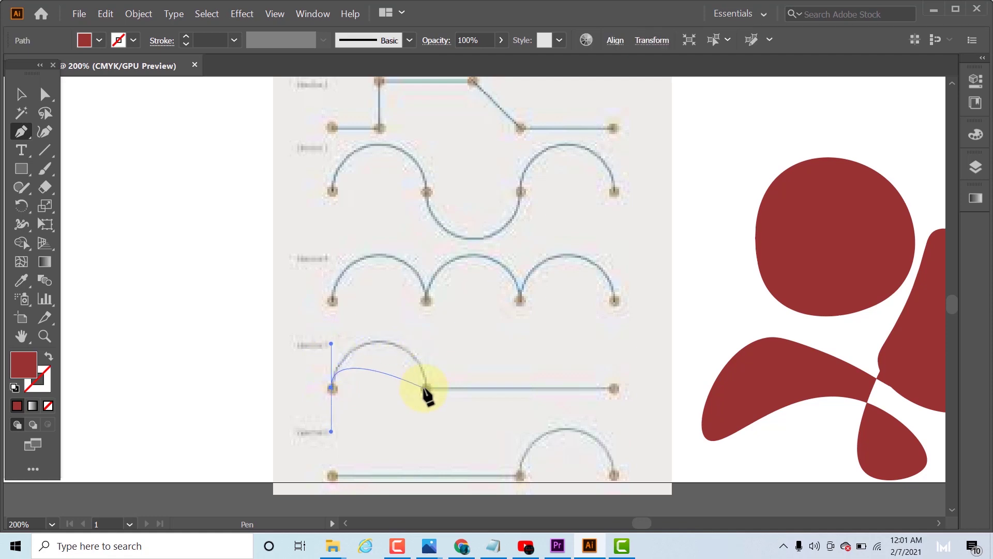
pyautogui.moveTo(425, 389); pyautogui.dragTo(431, 459)
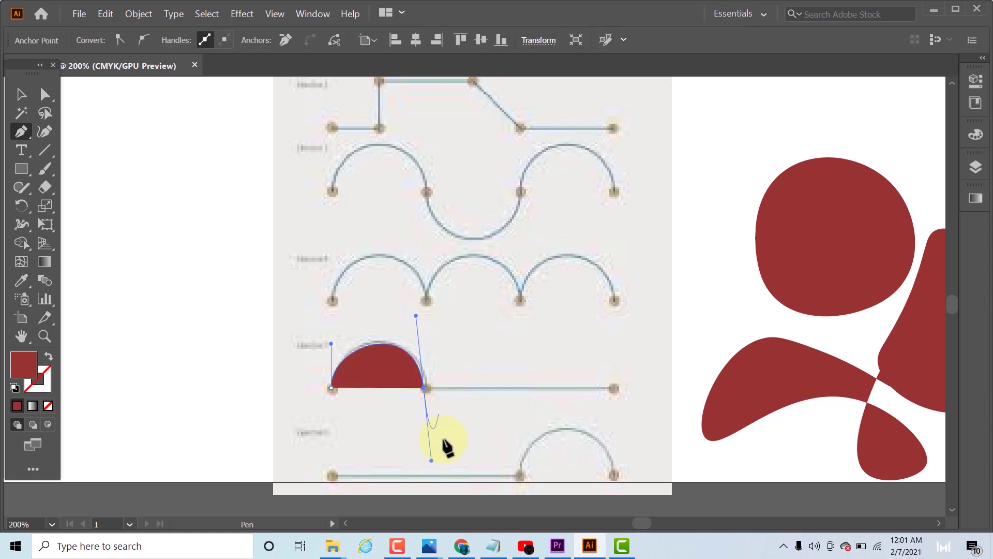
# Redirect the outgoing handle at the semicircle's end along the guide line and extend the path straight to the exercise's last point
pyautogui.press('alt')
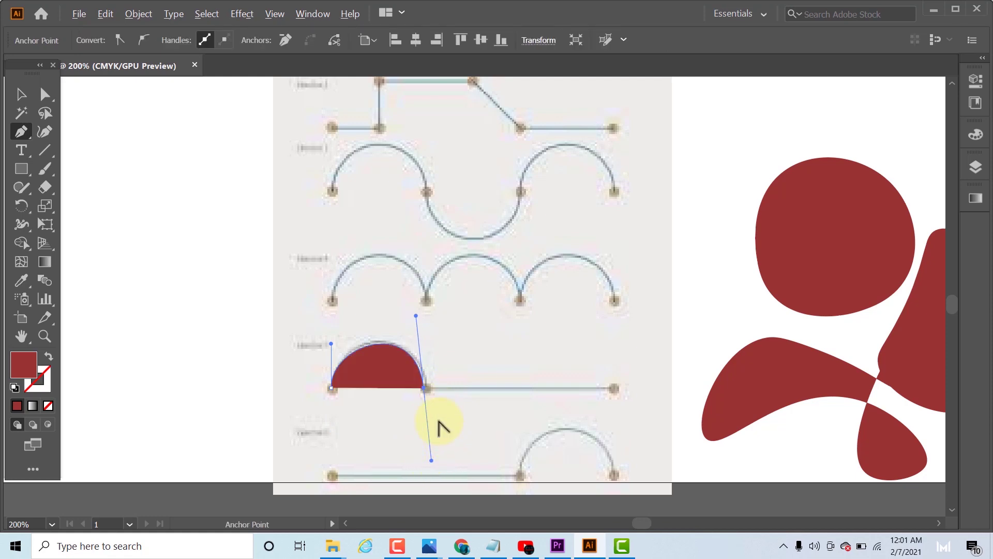
pyautogui.keyDown('alt'); pyautogui.click(432, 461); pyautogui.keyUp('alt')
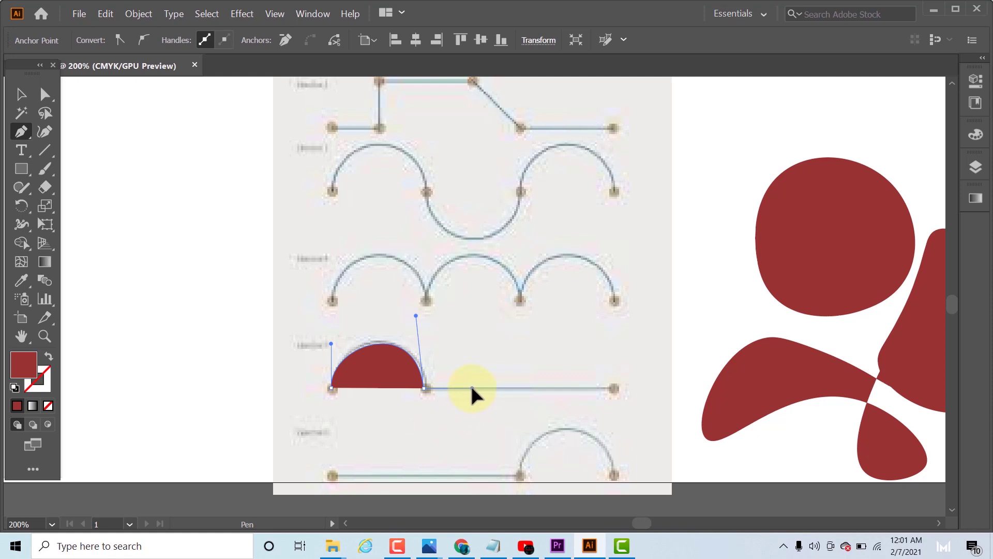
pyautogui.click(614, 388)
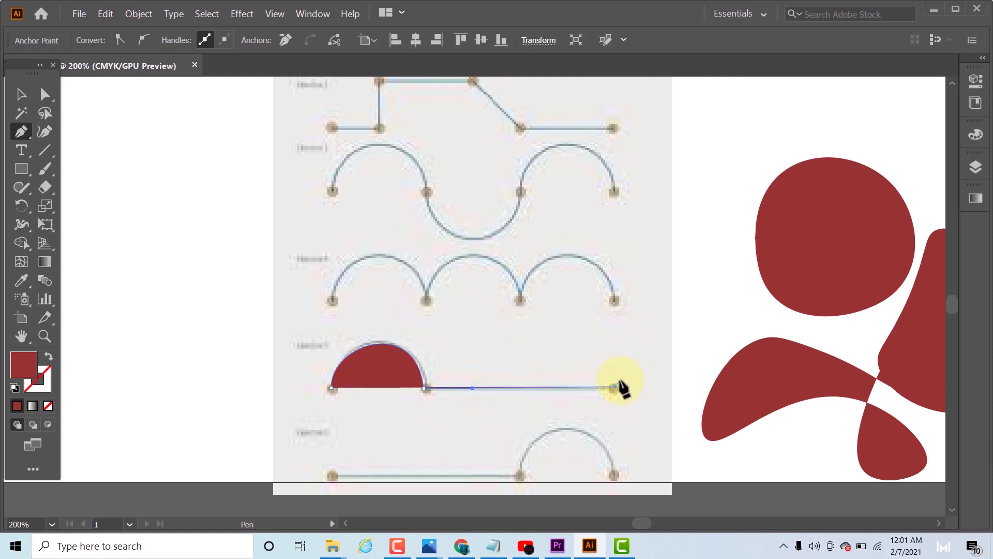
pyautogui.press('a')
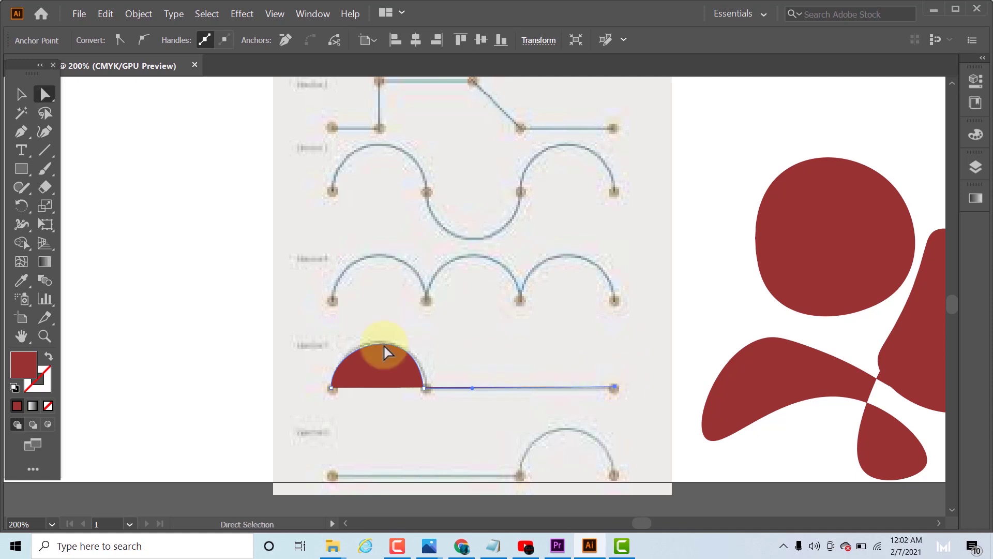
# Trace the first exercise's zigzag with the Pen tool and close the path back along its lower points
pyautogui.scroll(-2, 443, 339)
pyautogui.scroll(4, 571, 389)
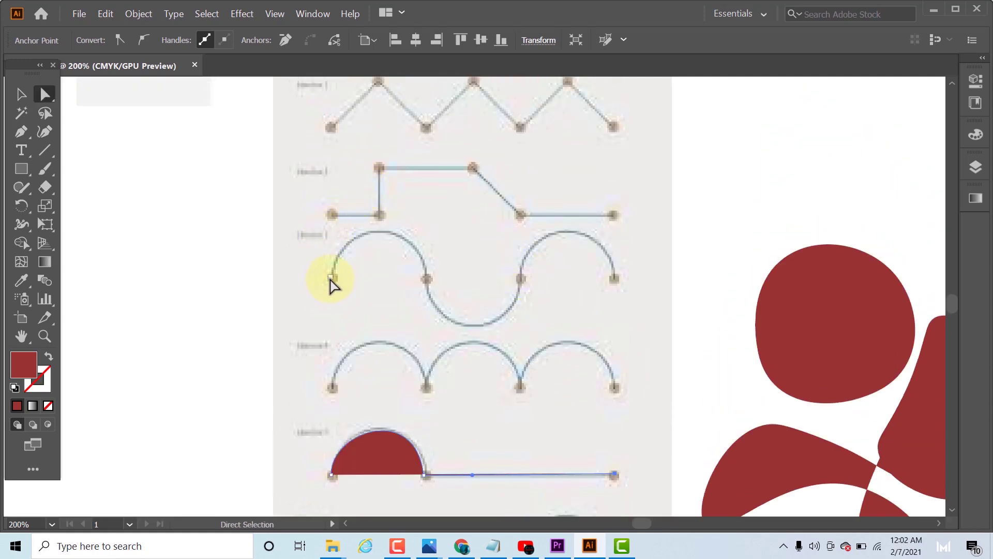
pyautogui.scroll(3, 376, 221)
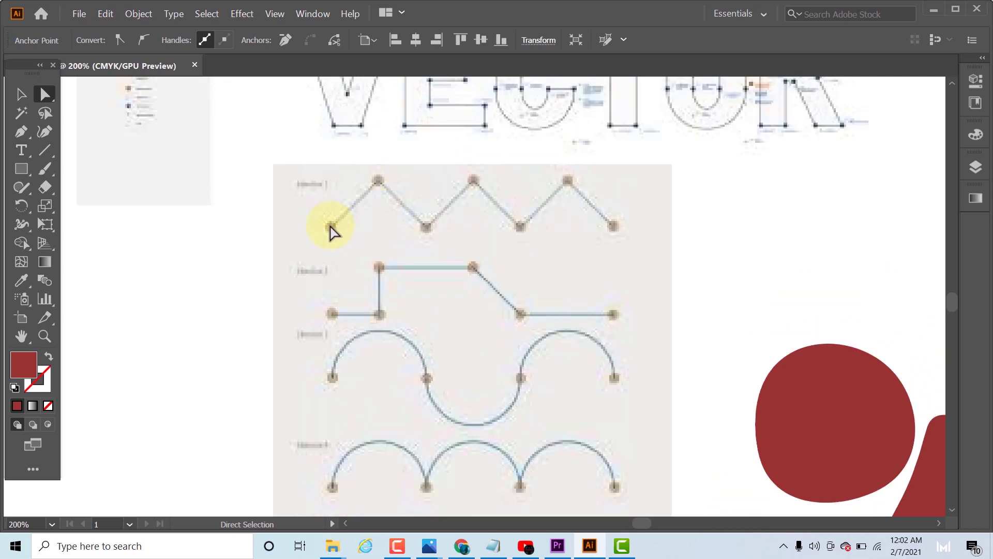
pyautogui.click(22, 132)
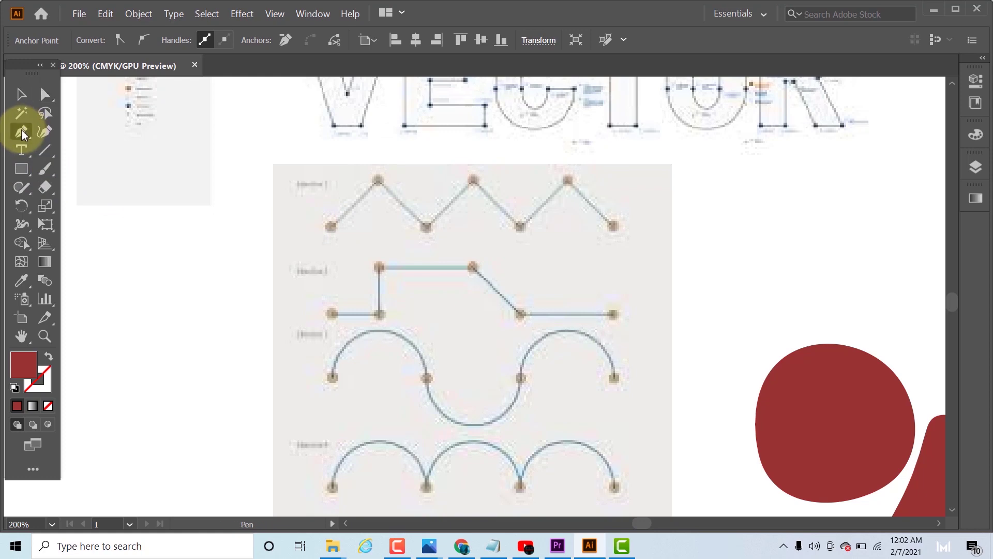
pyautogui.click(327, 227)
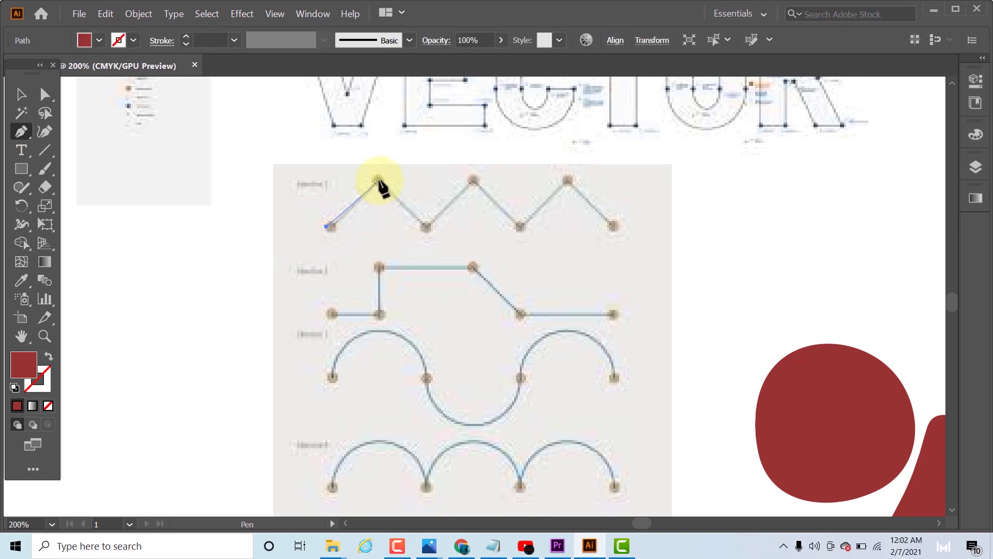
pyautogui.click(379, 181)
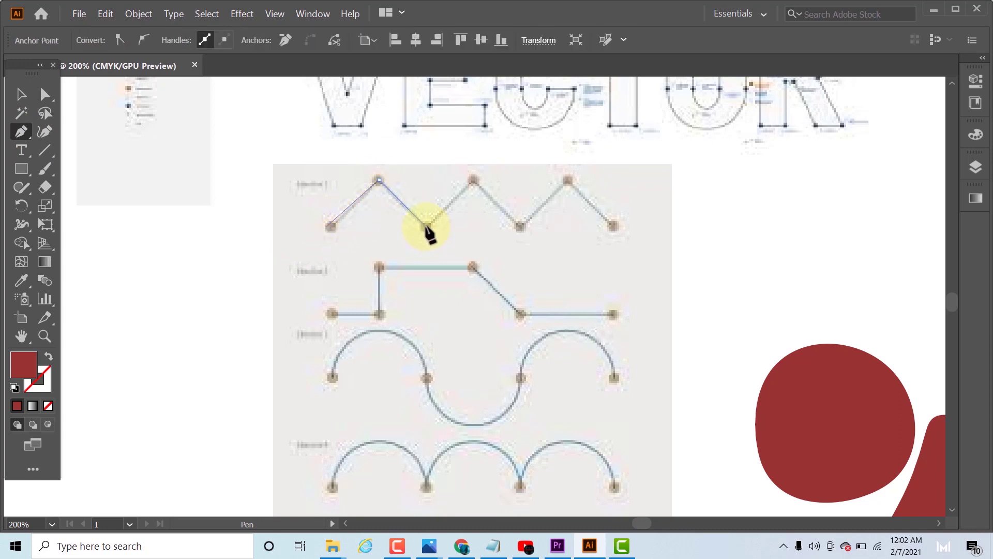
pyautogui.click(426, 226)
pyautogui.click(473, 181)
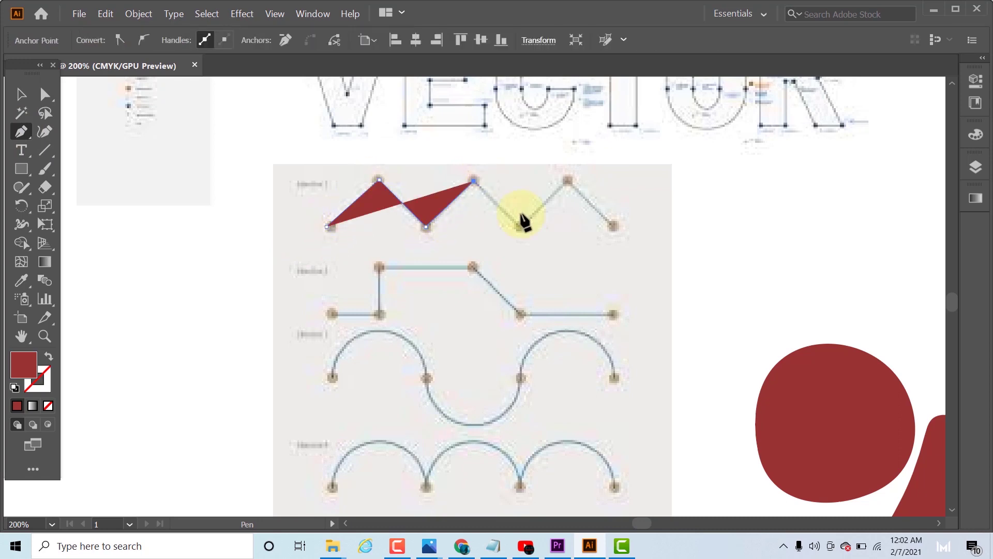
pyautogui.click(520, 226)
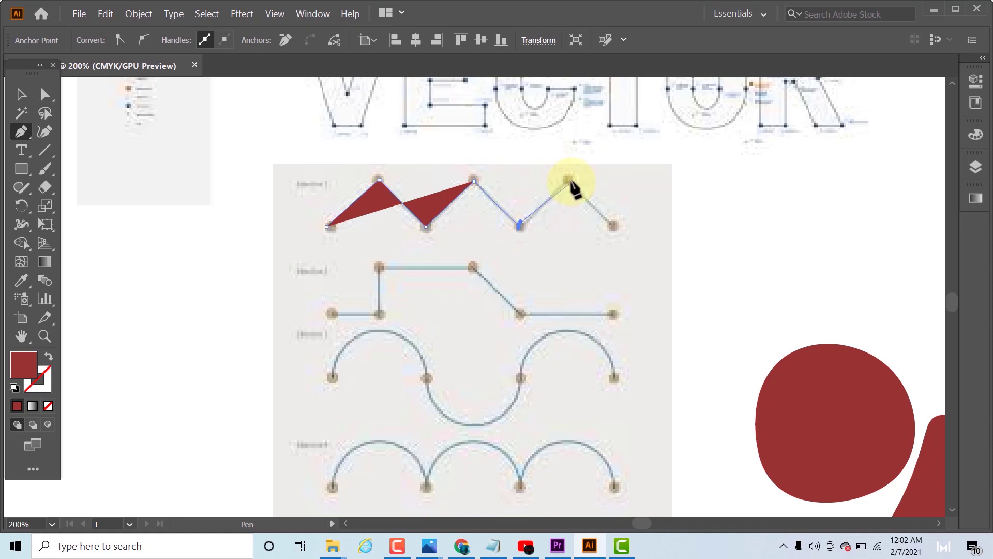
pyautogui.click(567, 182)
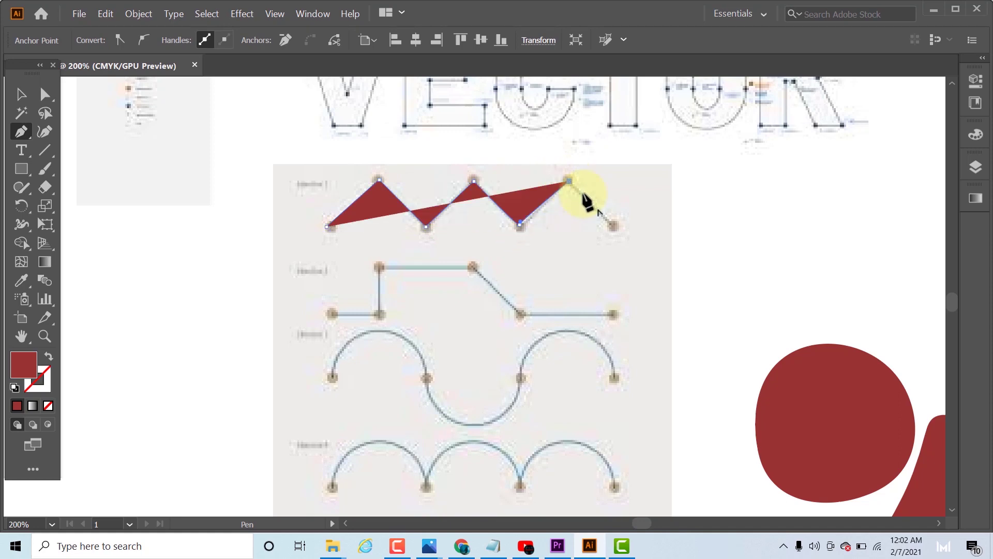
pyautogui.click(613, 226)
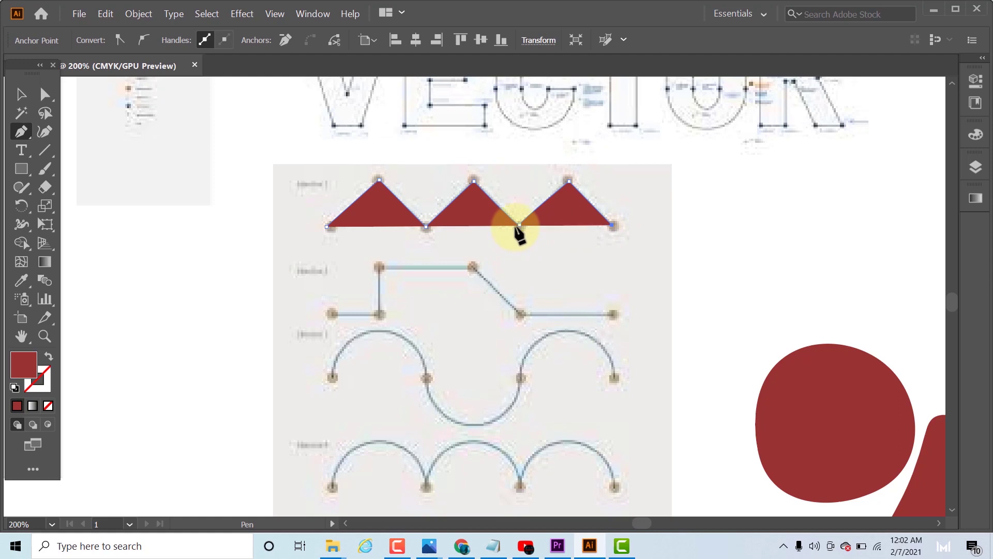
pyautogui.click(425, 227)
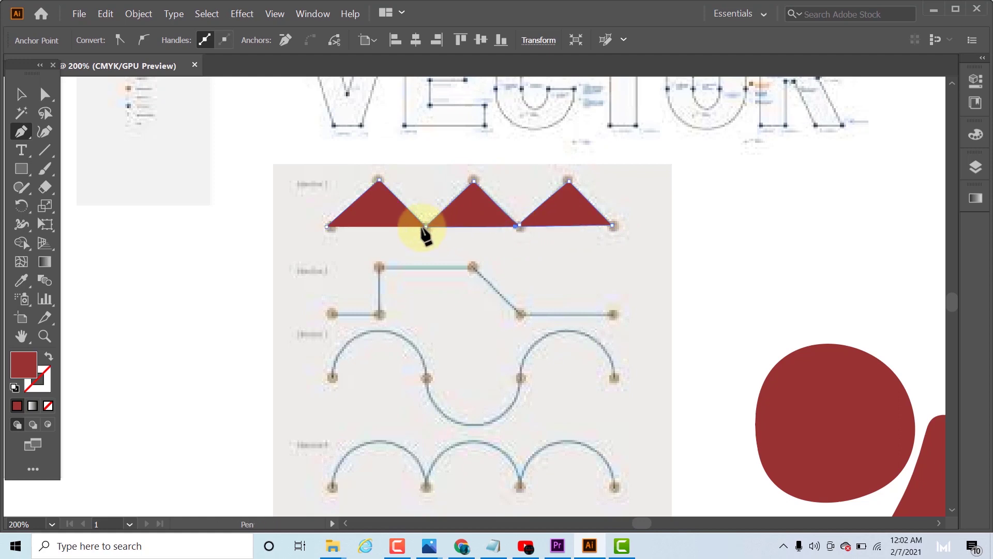
pyautogui.click(335, 225)
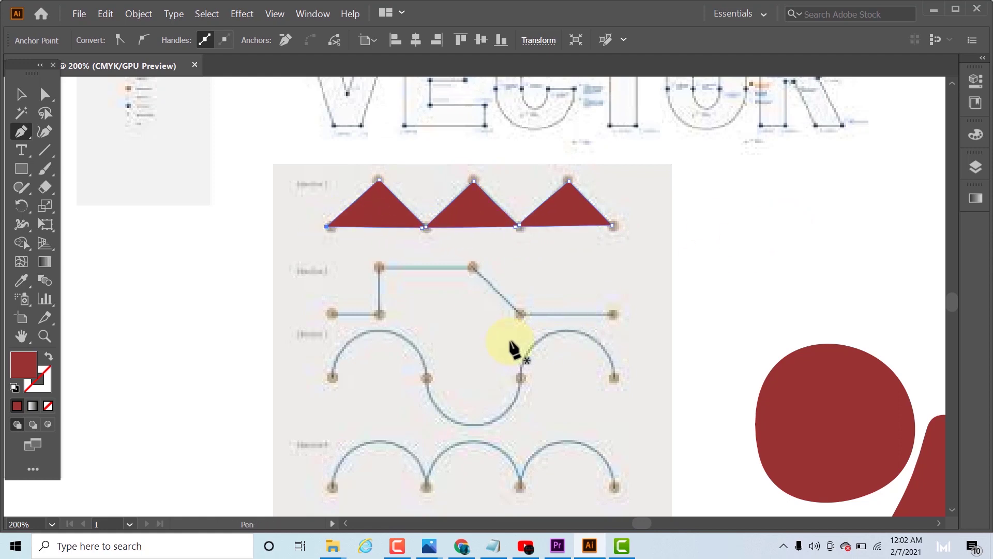
# Draw a closed, upright leaf shape beside the exercise sheet with the Pen tool, breaking the lower anchor's handles into a sharp corner
pyautogui.scroll(-1, 114, 264)
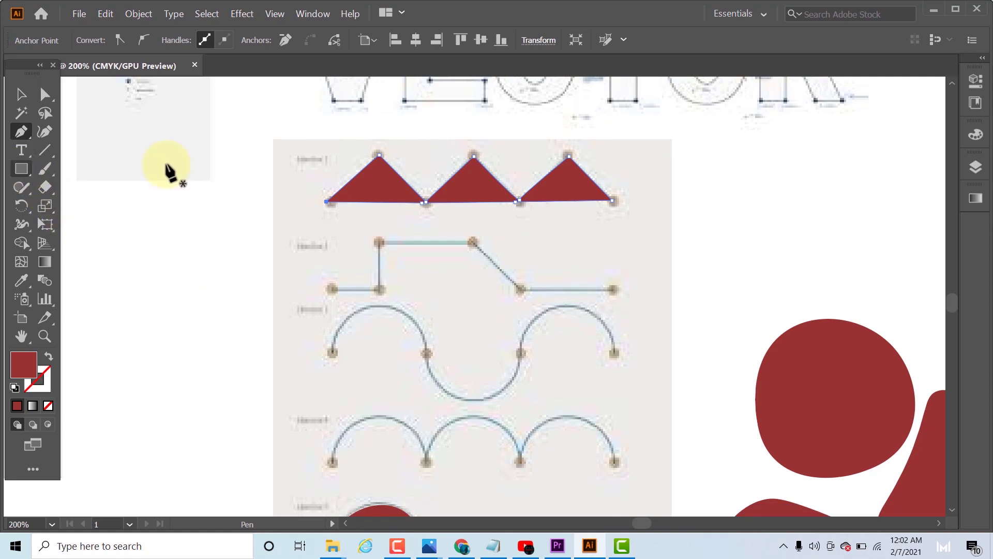
pyautogui.click(161, 256)
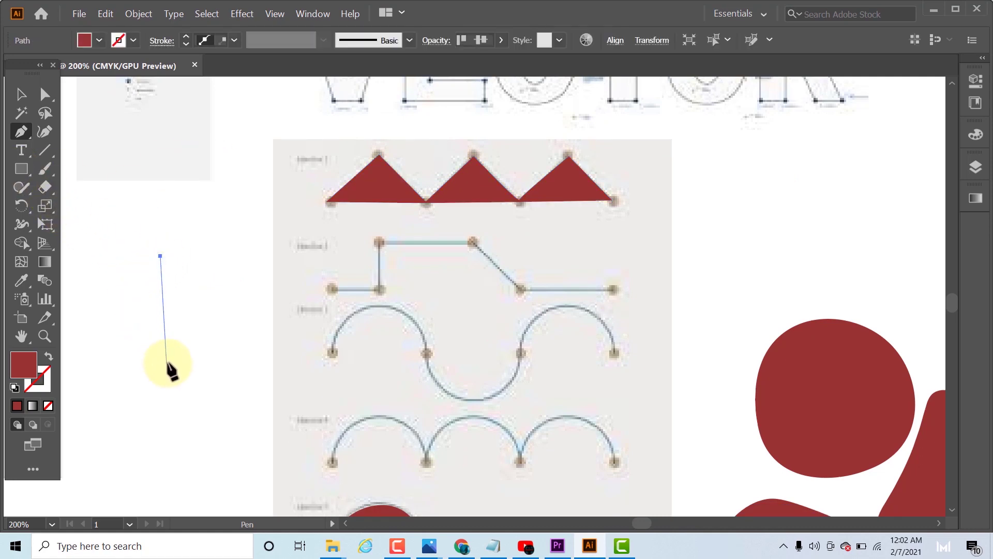
pyautogui.moveTo(167, 363); pyautogui.dragTo(214, 425)
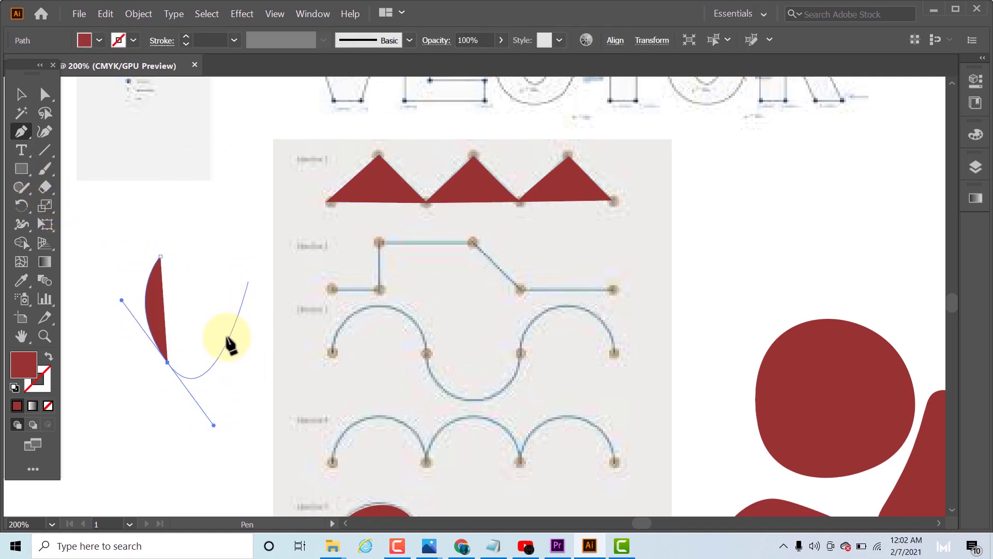
pyautogui.press('alt')
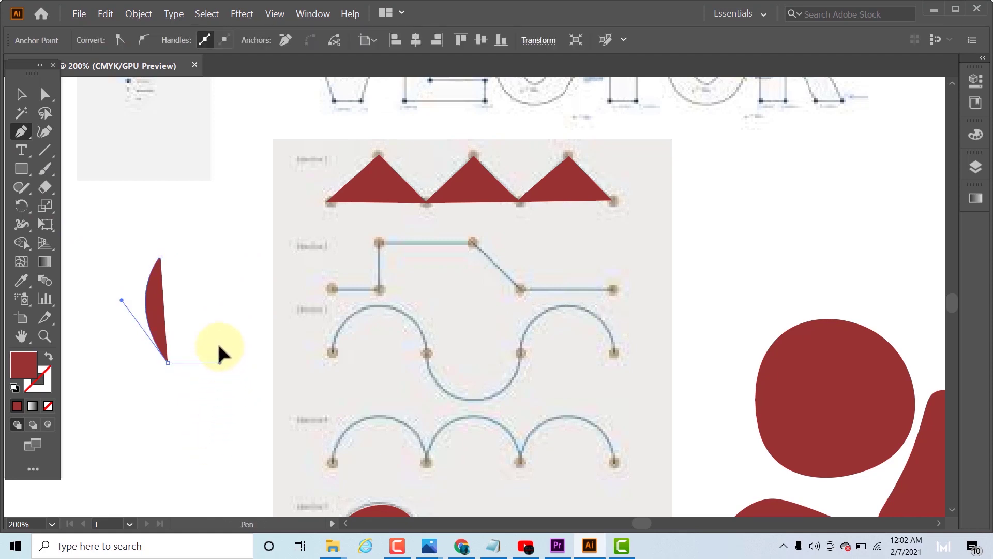
pyautogui.moveTo(211, 310); pyautogui.dragTo(211, 309)
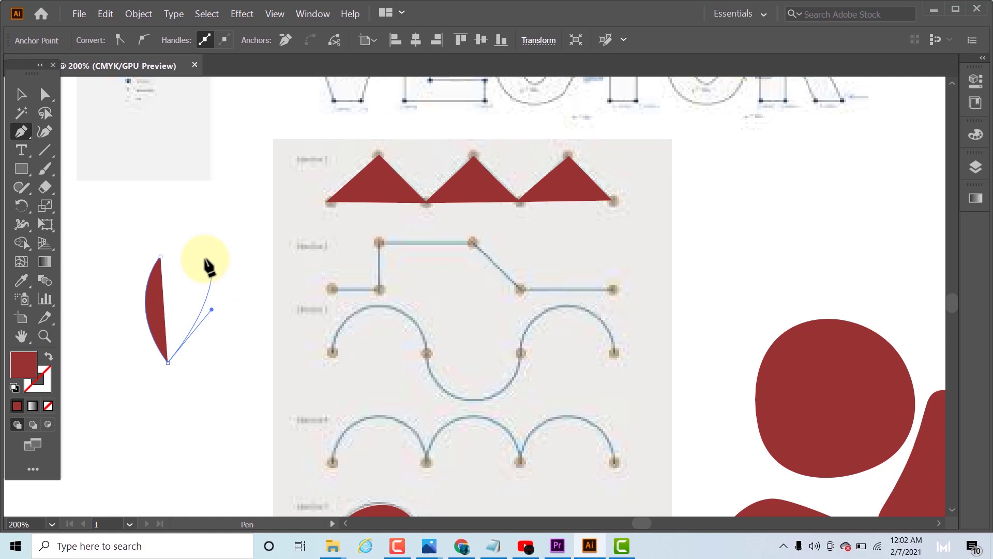
pyautogui.click(160, 255)
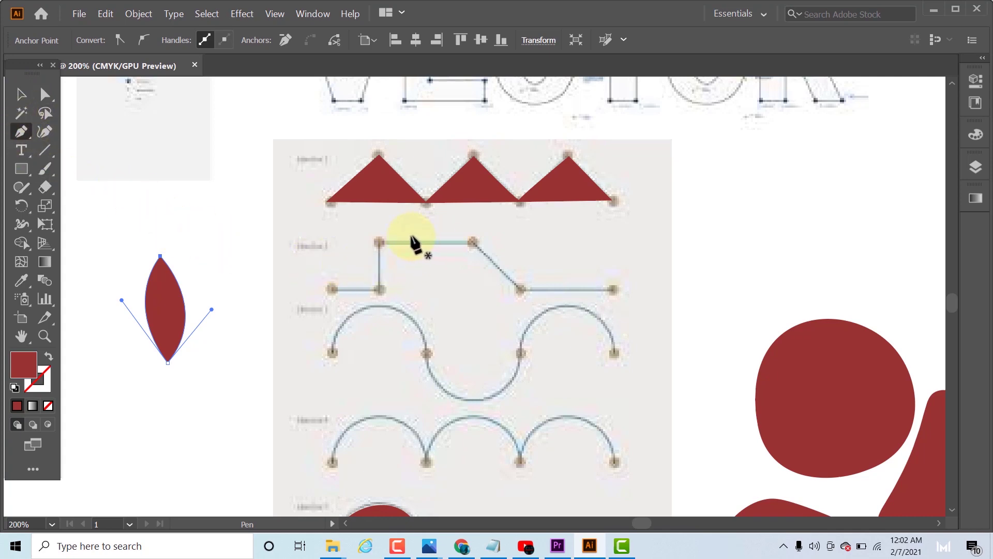
pyautogui.scroll(-2, 414, 243)
pyautogui.scroll(-2, 414, 243)
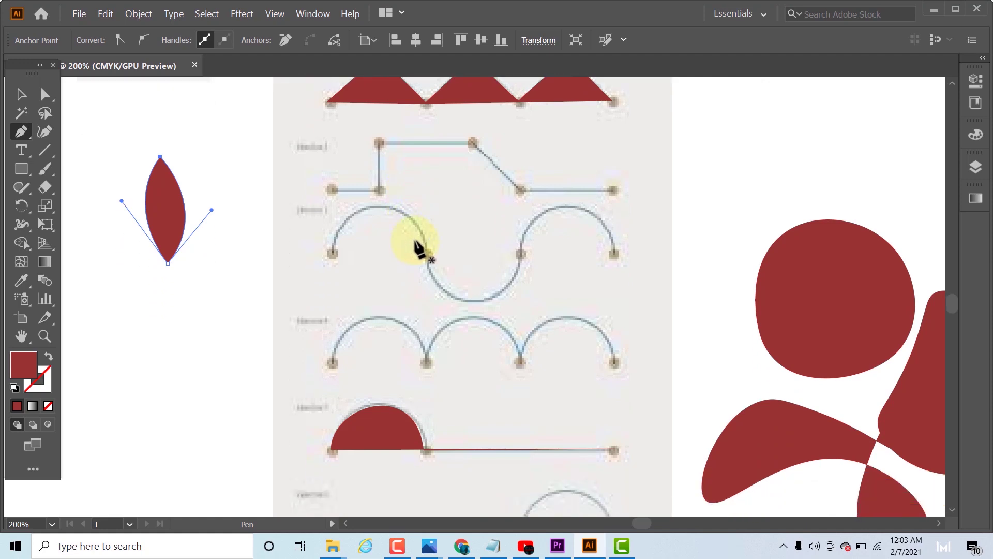
pyautogui.scroll(3, 418, 248)
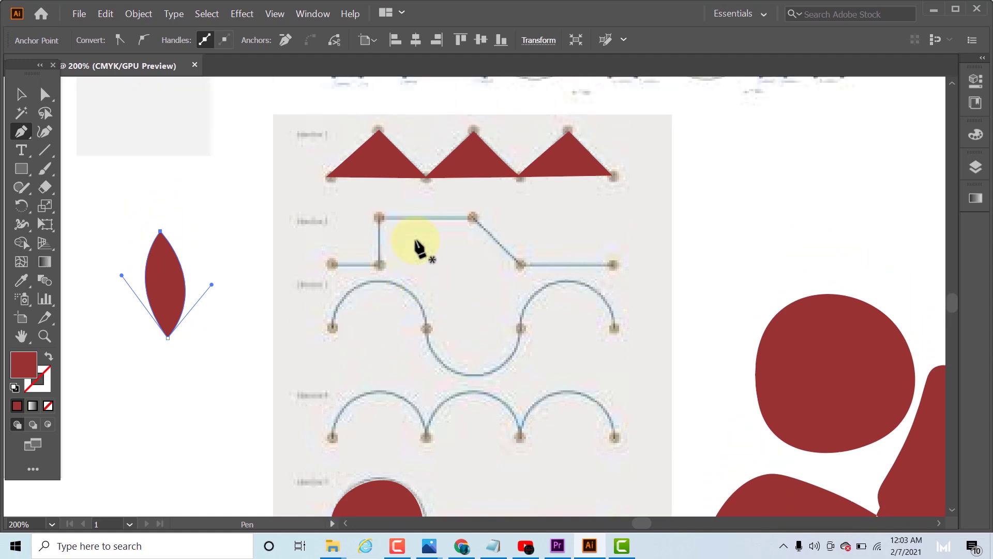
pyautogui.scroll(1, 420, 247)
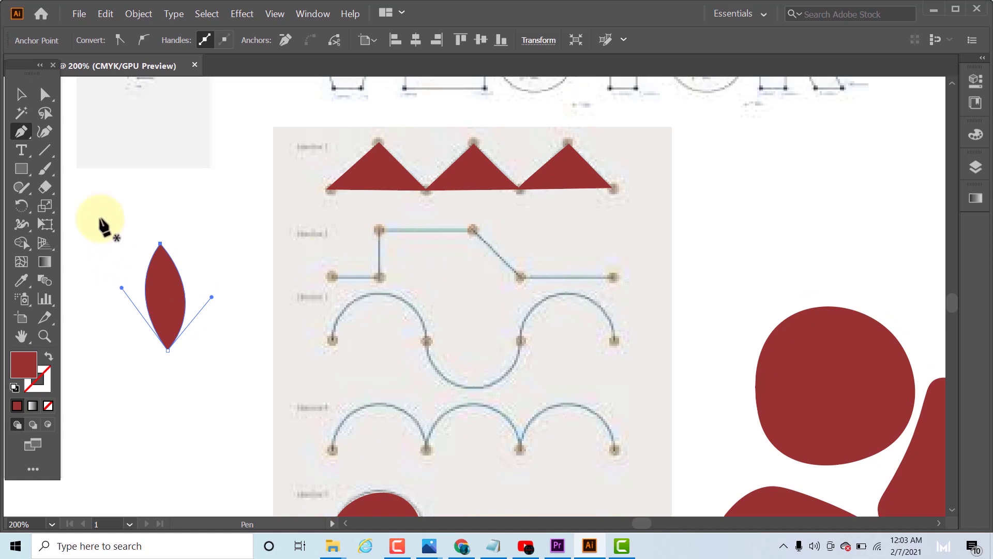